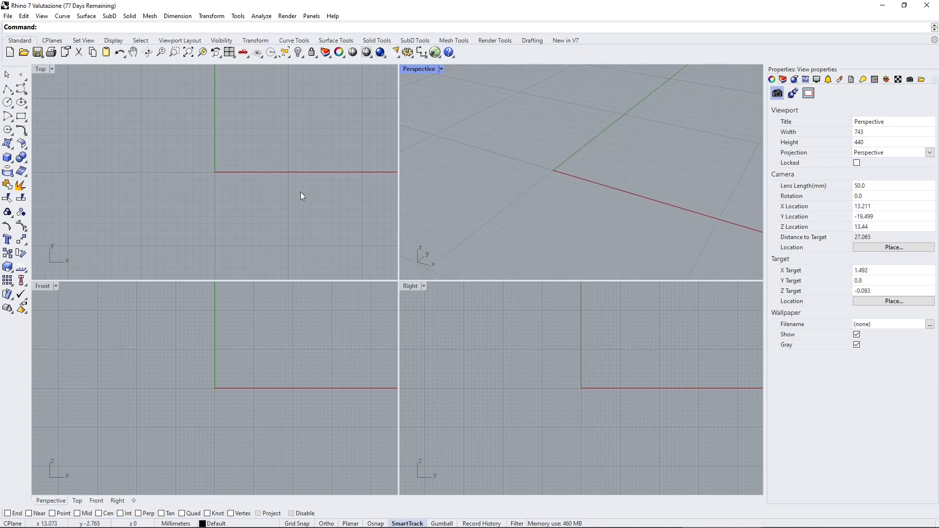
{"action": "scroll", "coordinate": [216, 151], "scroll_direction": "up", "scroll_amount": 8}
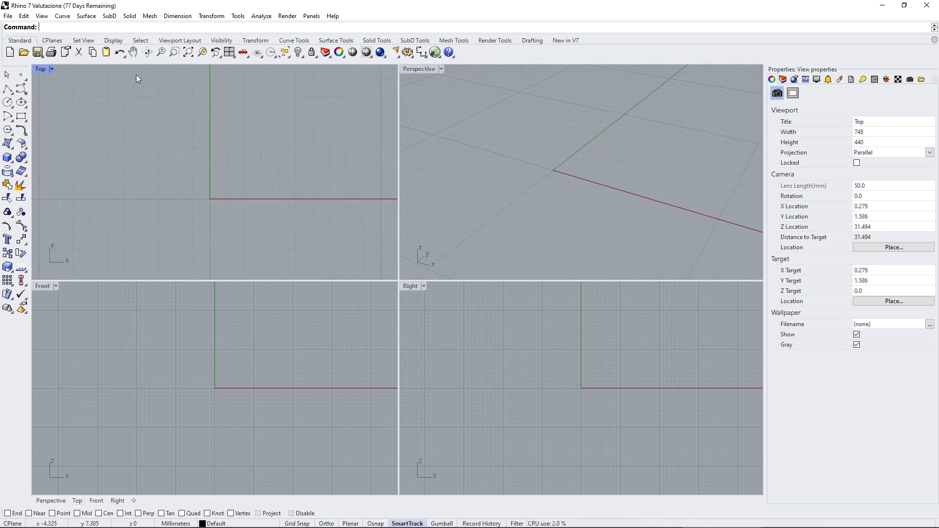
Model a thin rectangular base slab around the origin as a corner-to-corner box, about 0.19 mm high, ending at about X 4.9, Y -2.3.
{"action": "left_click", "coordinate": [130, 16]}
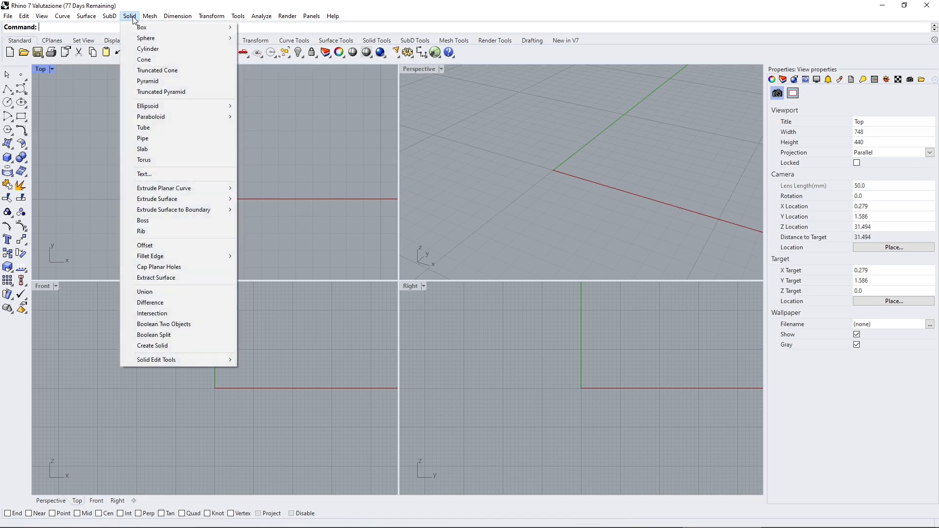
{"action": "mouse_move", "coordinate": [145, 19]}
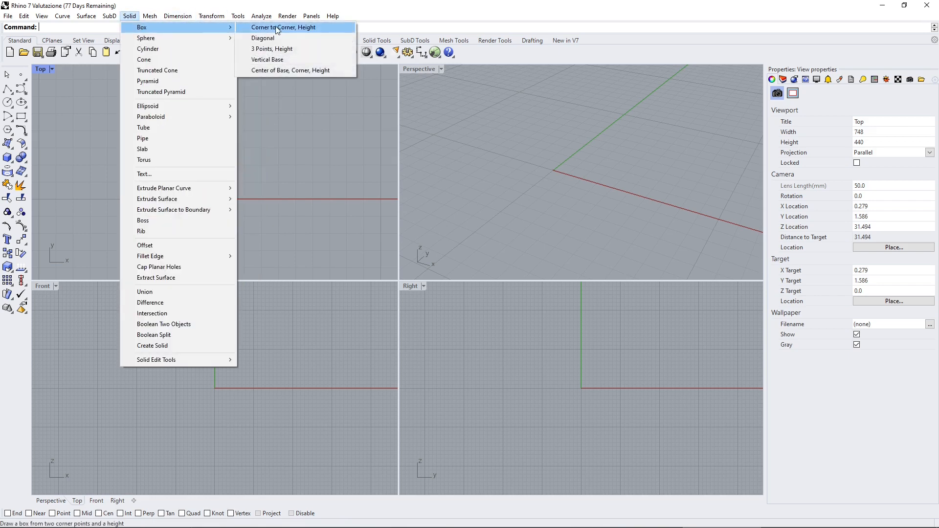
{"action": "left_click", "coordinate": [283, 28]}
{"action": "left_click", "coordinate": [102, 125]}
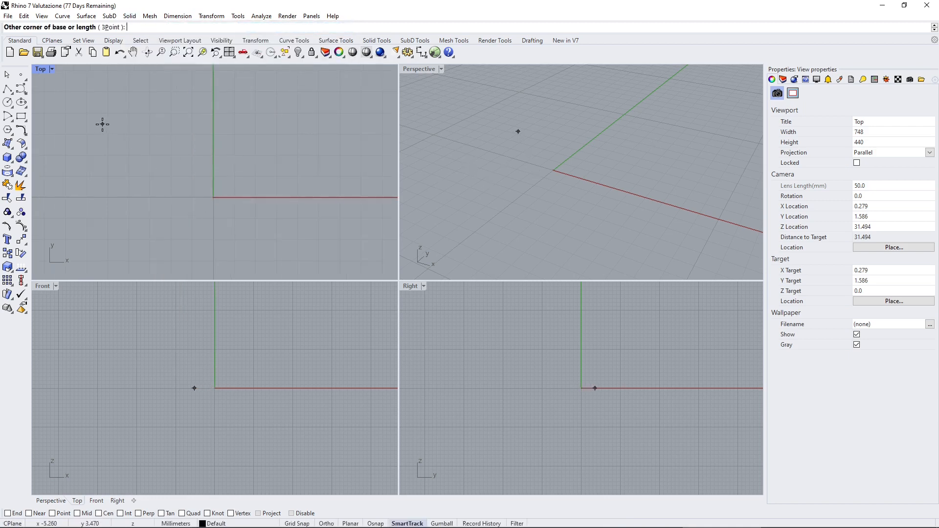
{"action": "left_click", "coordinate": [316, 246]}
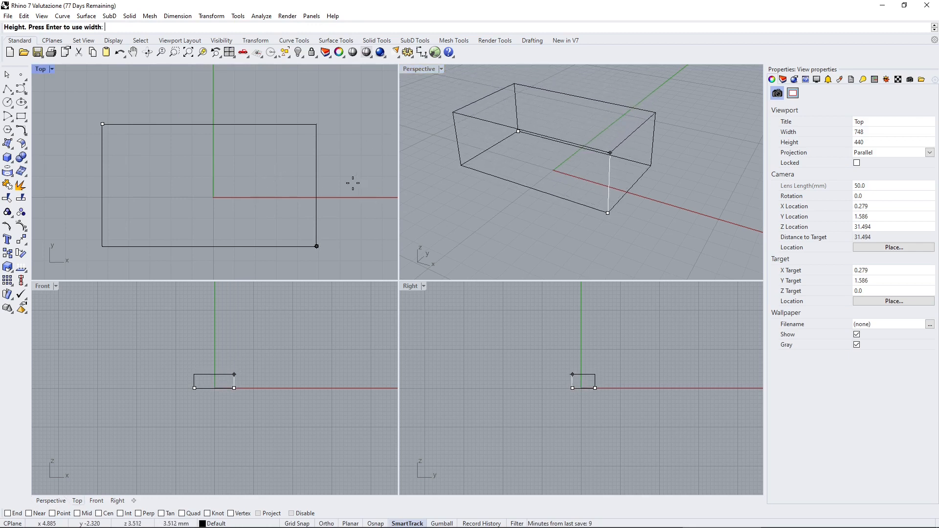
{"action": "scroll", "coordinate": [218, 352], "scroll_direction": "up", "scroll_amount": 6}
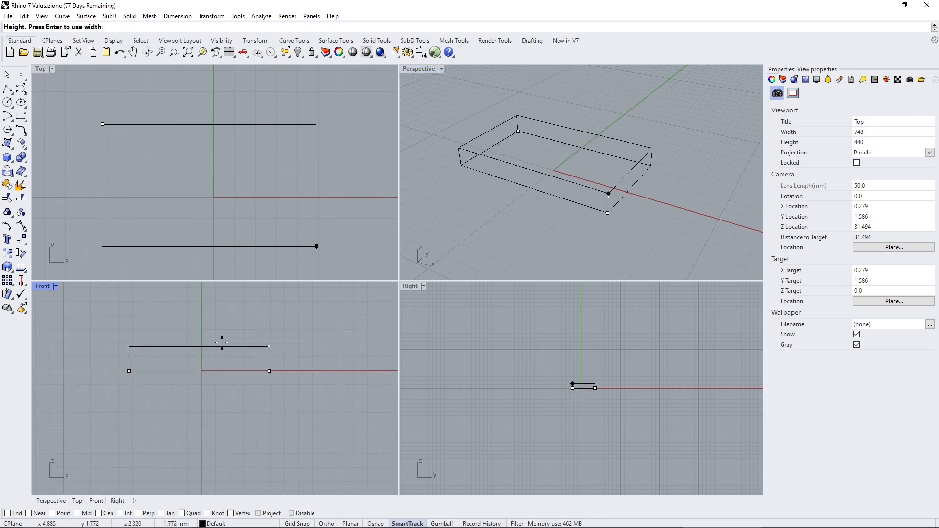
{"action": "scroll", "coordinate": [220, 354], "scroll_direction": "down", "scroll_amount": 4}
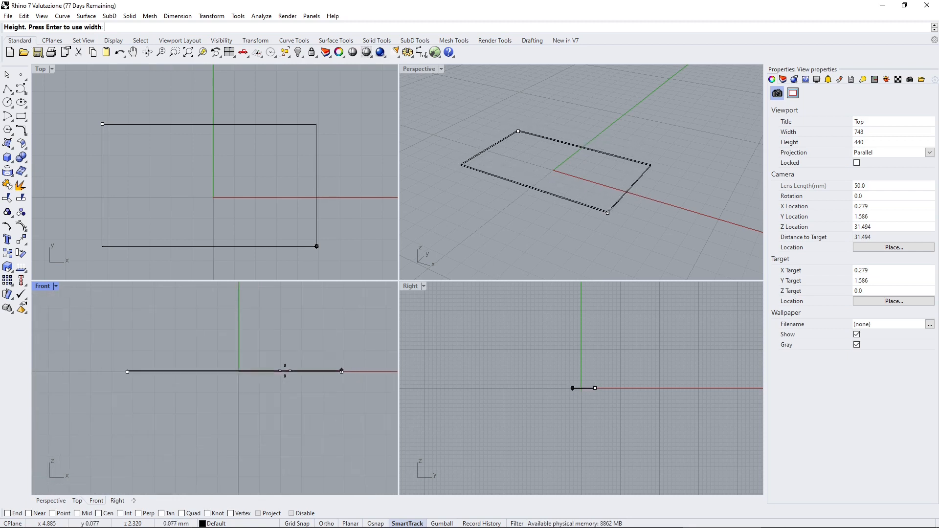
{"action": "scroll", "coordinate": [584, 386], "scroll_direction": "up", "scroll_amount": 10}
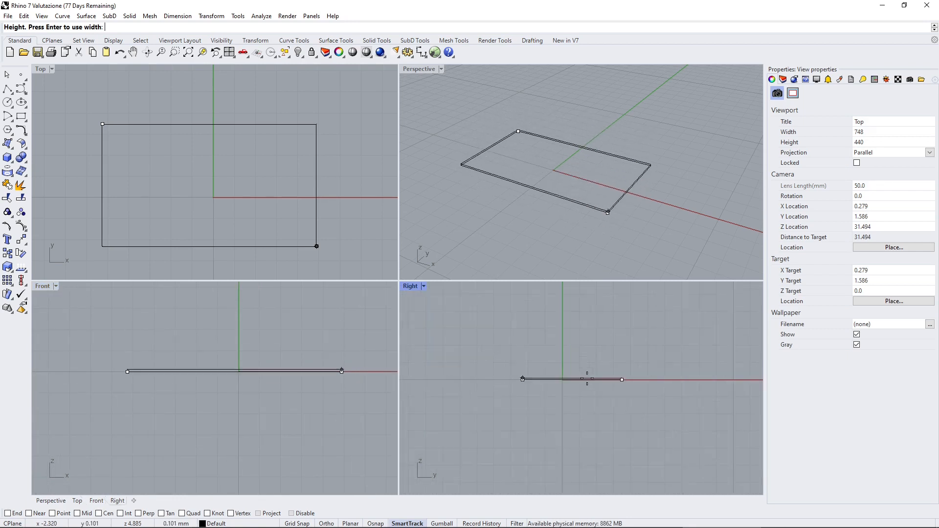
{"action": "scroll", "coordinate": [529, 374], "scroll_direction": "up", "scroll_amount": 4}
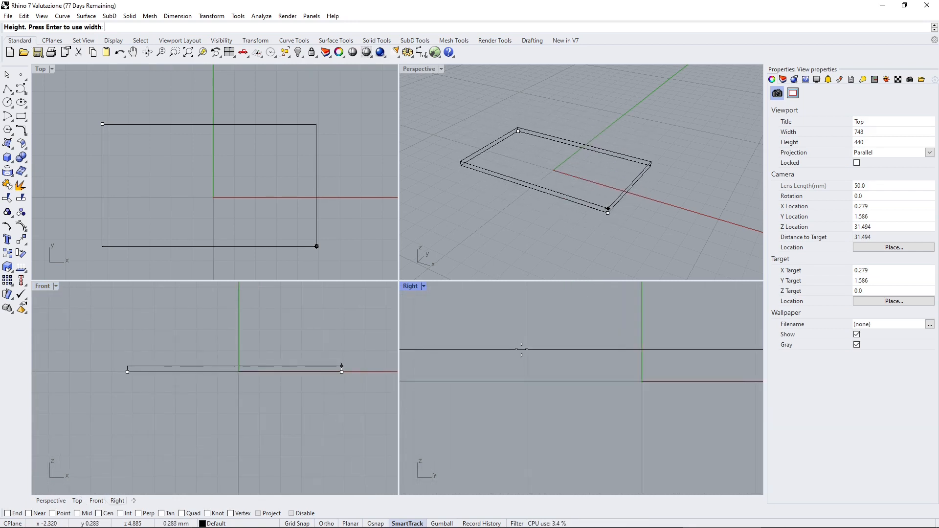
{"action": "left_click", "coordinate": [518, 357]}
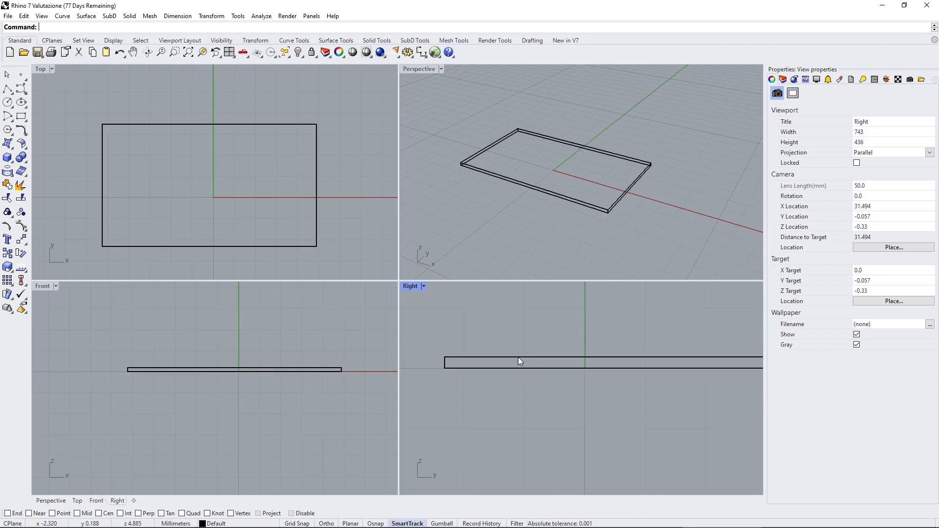
Add a thin wall box parallel to the Y axis near the slab's positive-X end, about 2.1 mm high, ending at about X 3.6, Y -1.4.
{"action": "left_click", "coordinate": [213, 123]}
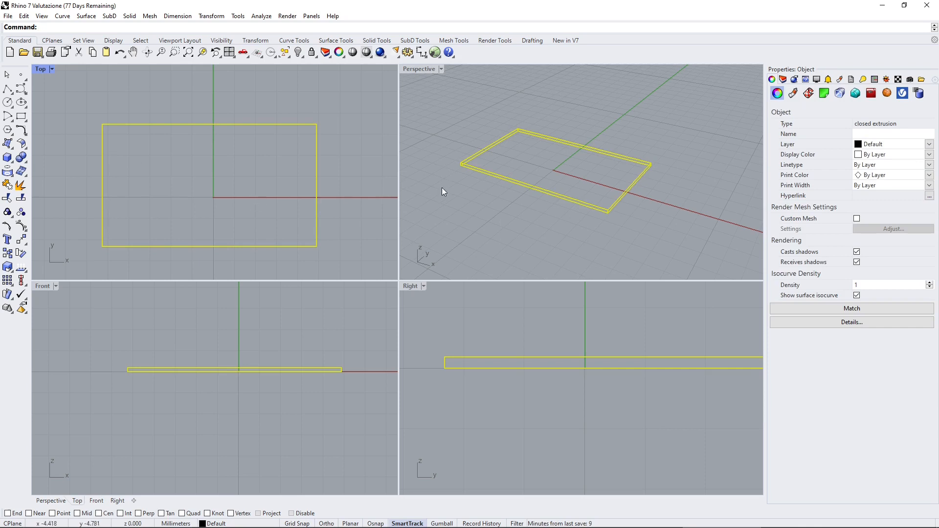
{"action": "mouse_move", "coordinate": [555, 244]}
{"action": "right_mouse_down"}
{"action": "mouse_move", "coordinate": [455, 228]}
{"action": "mouse_move", "coordinate": [559, 218]}
{"action": "mouse_move", "coordinate": [554, 226]}
{"action": "right_mouse_up"}
{"action": "scroll", "coordinate": [555, 226], "scroll_direction": "down", "scroll_amount": 6}
{"action": "right_click", "coordinate": [554, 226]}
{"action": "scroll", "coordinate": [547, 227], "scroll_direction": "up", "scroll_amount": 5}
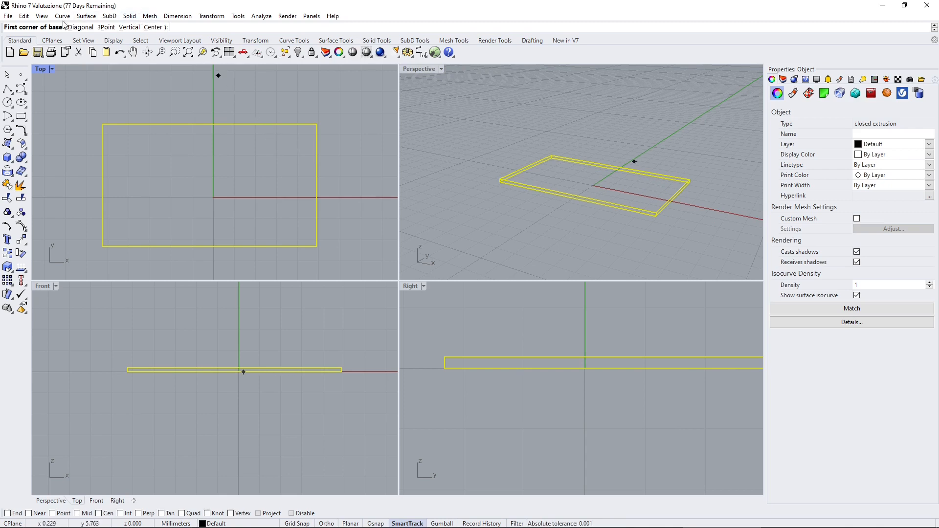
{"action": "left_click", "coordinate": [285, 139]}
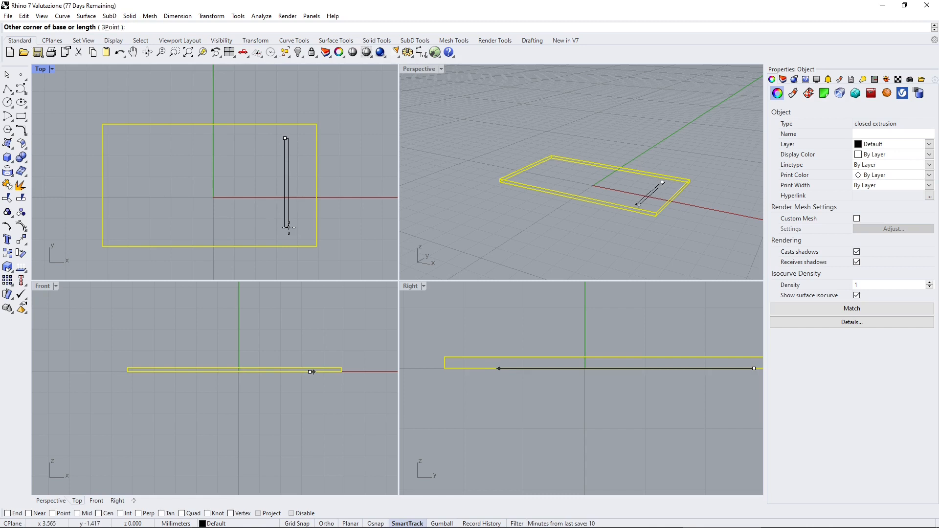
{"action": "left_click", "coordinate": [289, 227]}
{"action": "left_click", "coordinate": [287, 187]}
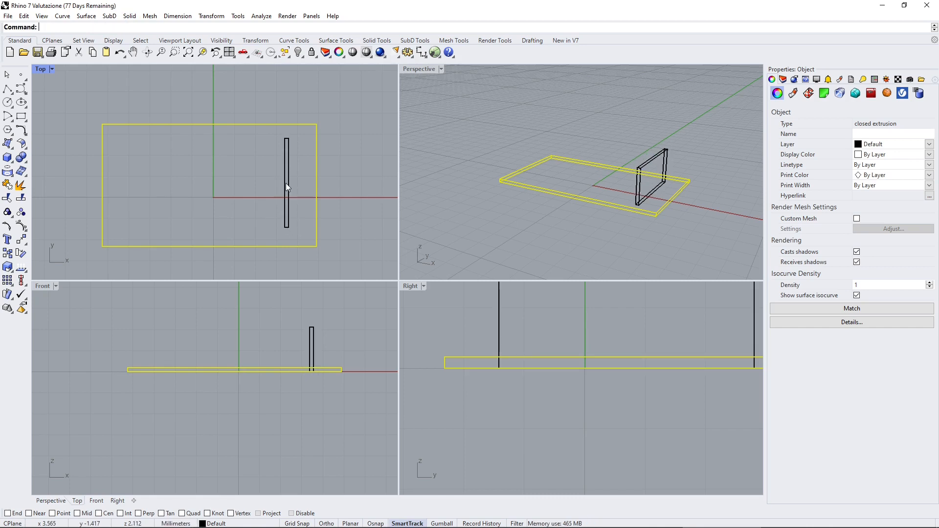
{"action": "left_click", "coordinate": [602, 149]}
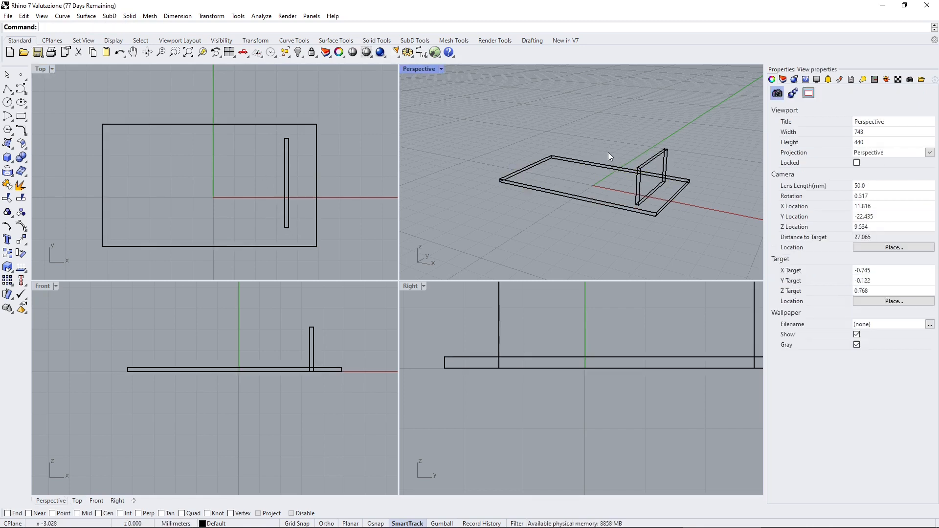
Add a long thin wall box parallel to the X axis, crossing the first wall near the slab's back edge, about 2.1 mm high.
{"action": "right_click", "coordinate": [164, 169]}
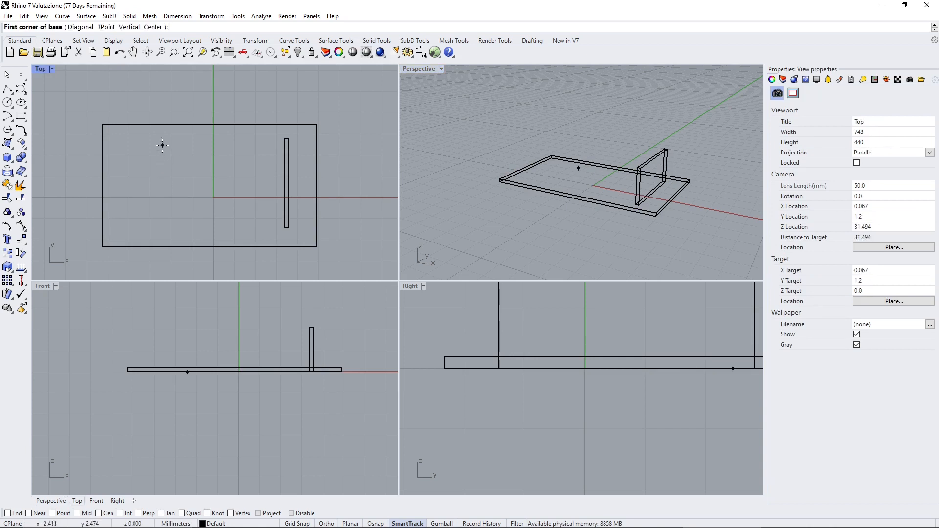
{"action": "left_click", "coordinate": [141, 149]}
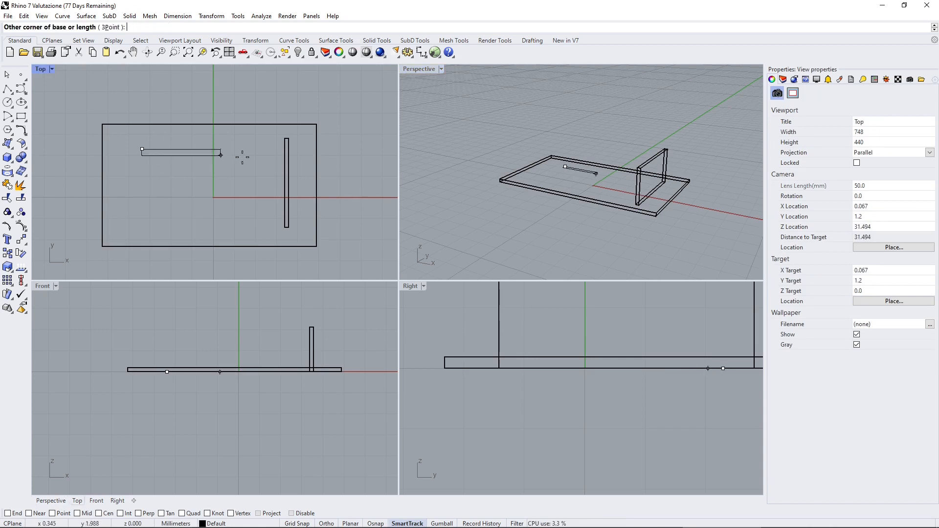
{"action": "left_click", "coordinate": [300, 151]}
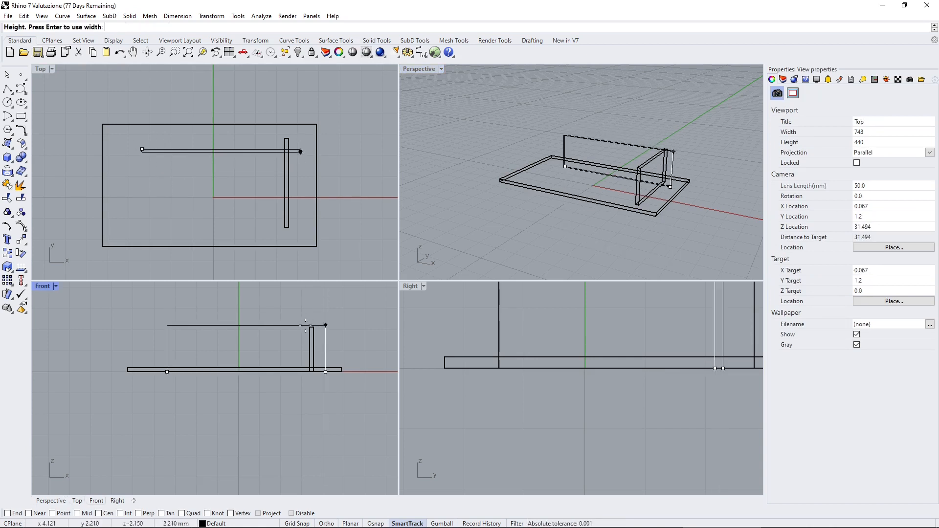
{"action": "left_click", "coordinate": [228, 327]}
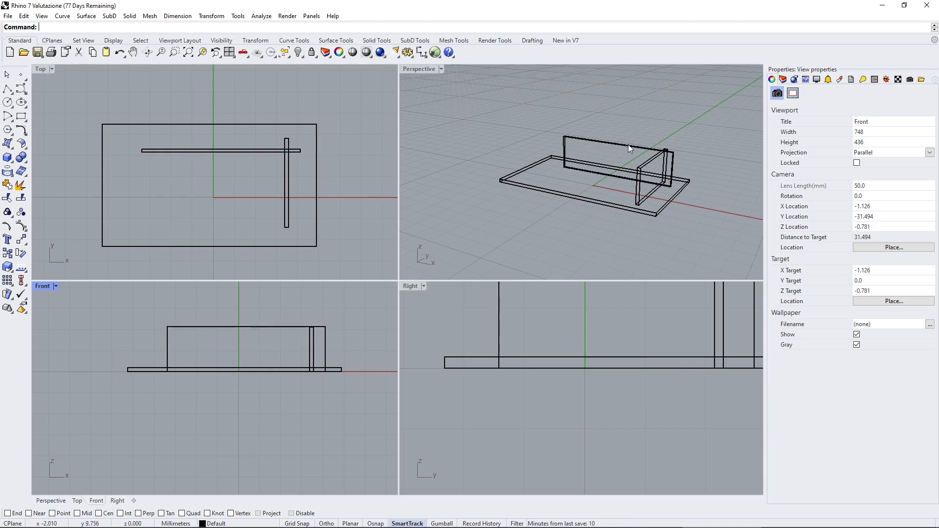
{"action": "right_click_drag", "start_coordinate": [557, 194], "coordinate": [542, 189]}
{"action": "right_click", "coordinate": [577, 116]}
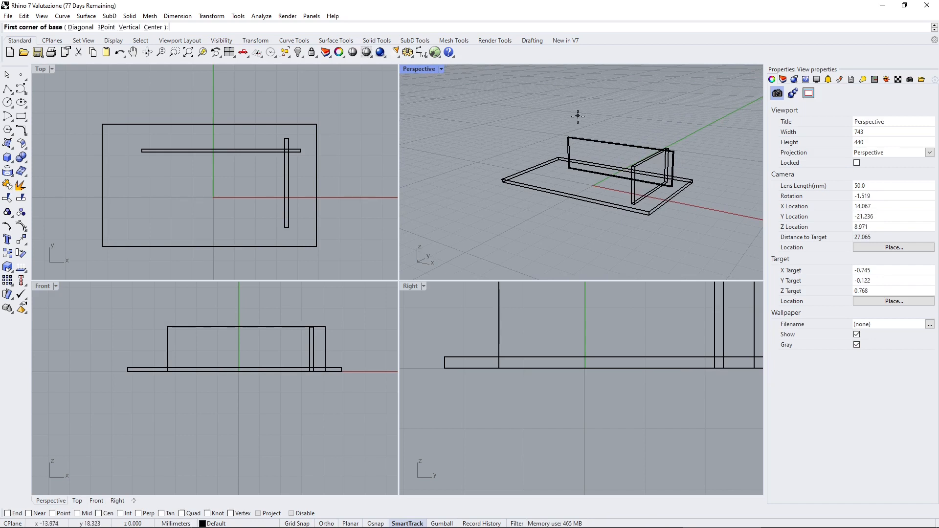
{"action": "left_click", "coordinate": [169, 96]}
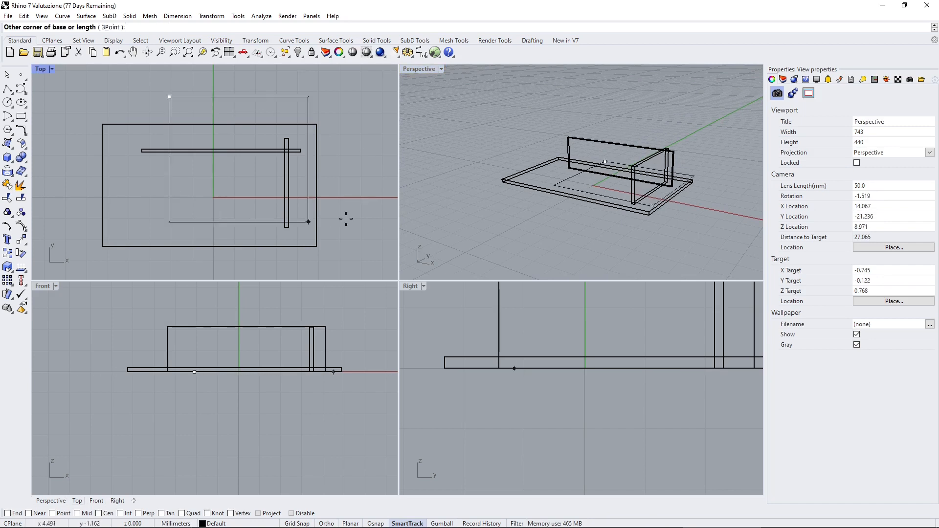
{"action": "left_click", "coordinate": [375, 192]}
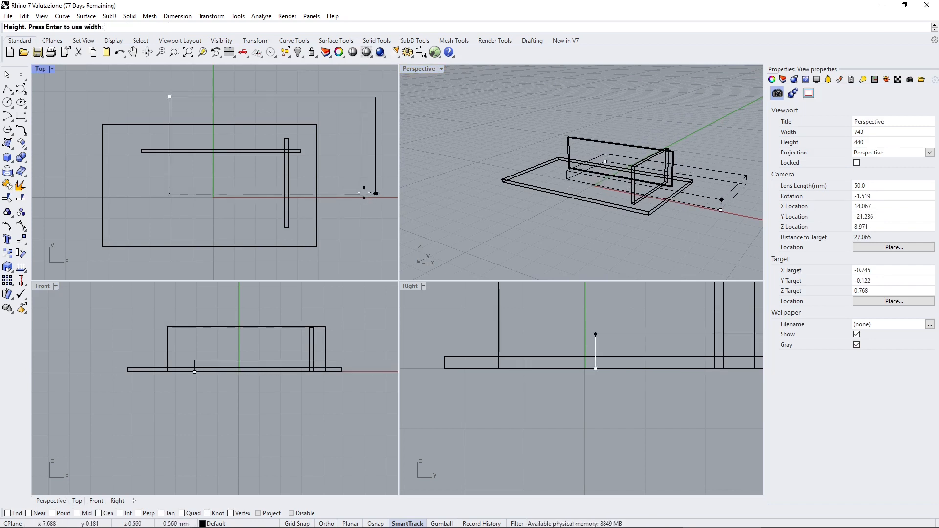
{"action": "key", "text": "Escape"}
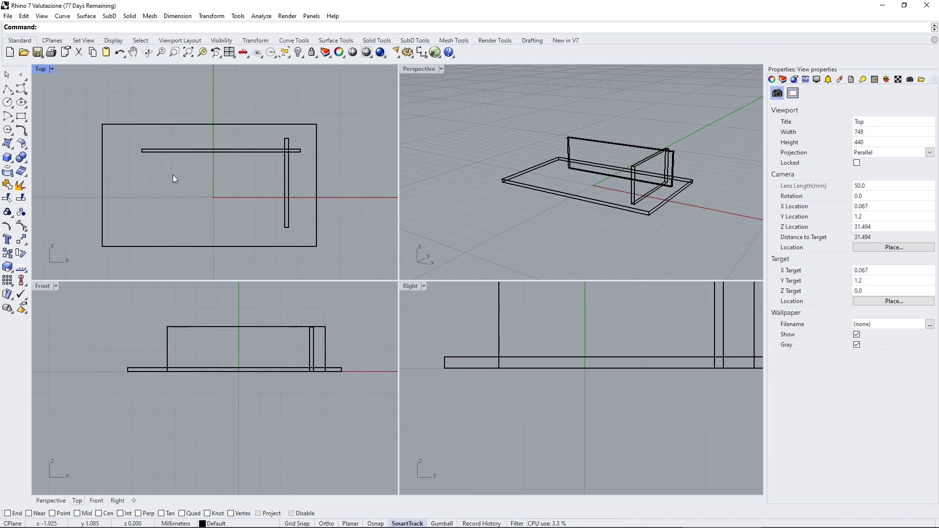
Start a roof slab box in the Front view above the walls, with its thin base rectangle from about X -4.7, Z 2.3 to X 8.2, Z 2.2.
{"action": "scroll", "coordinate": [197, 228], "scroll_direction": "down", "scroll_amount": 4}
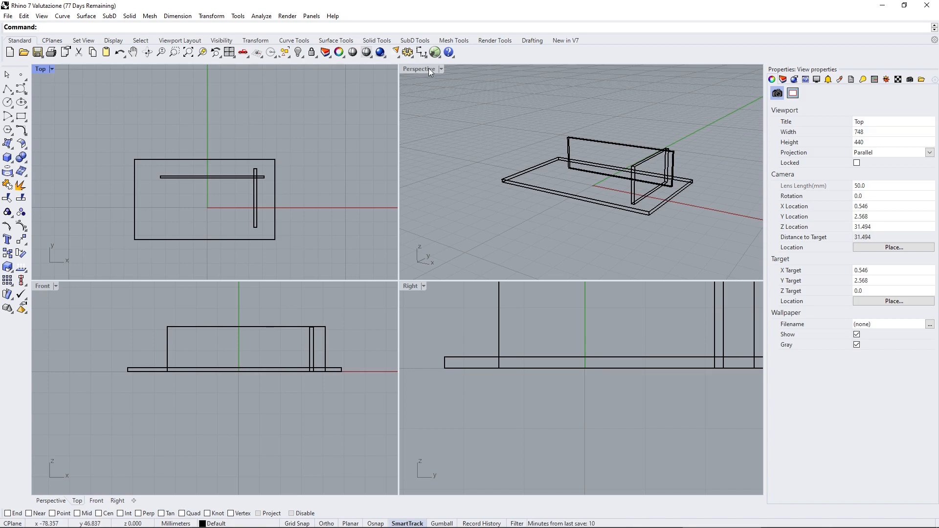
{"action": "scroll", "coordinate": [176, 203], "scroll_direction": "up", "scroll_amount": 3}
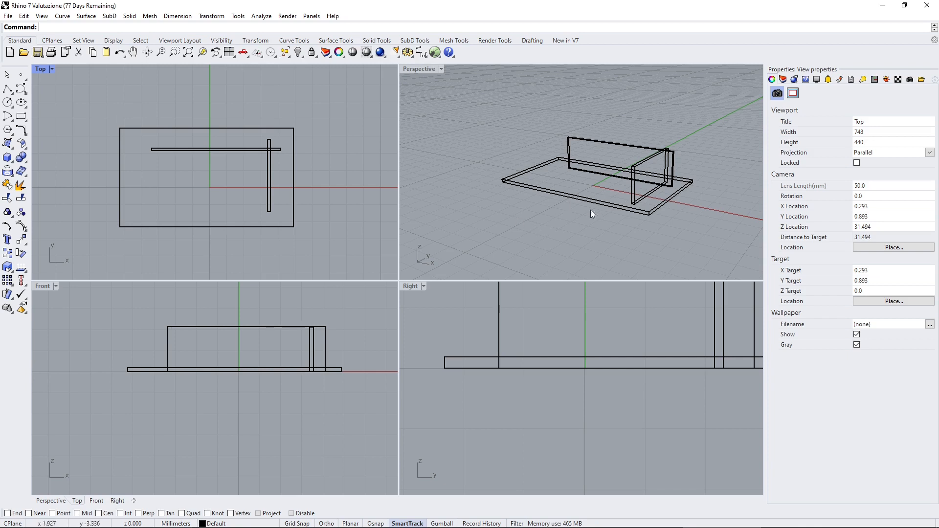
{"action": "scroll", "coordinate": [260, 419], "scroll_direction": "down", "scroll_amount": 3}
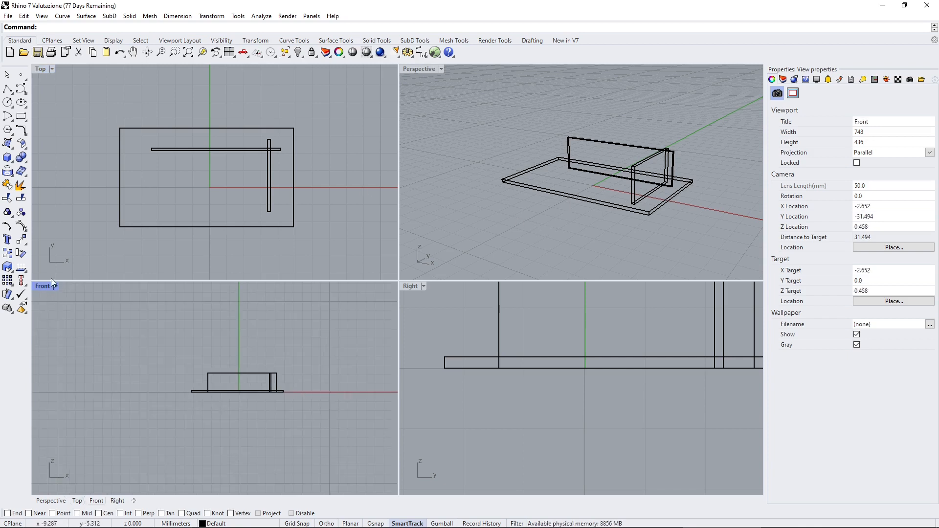
{"action": "scroll", "coordinate": [517, 421], "scroll_direction": "down", "scroll_amount": 3}
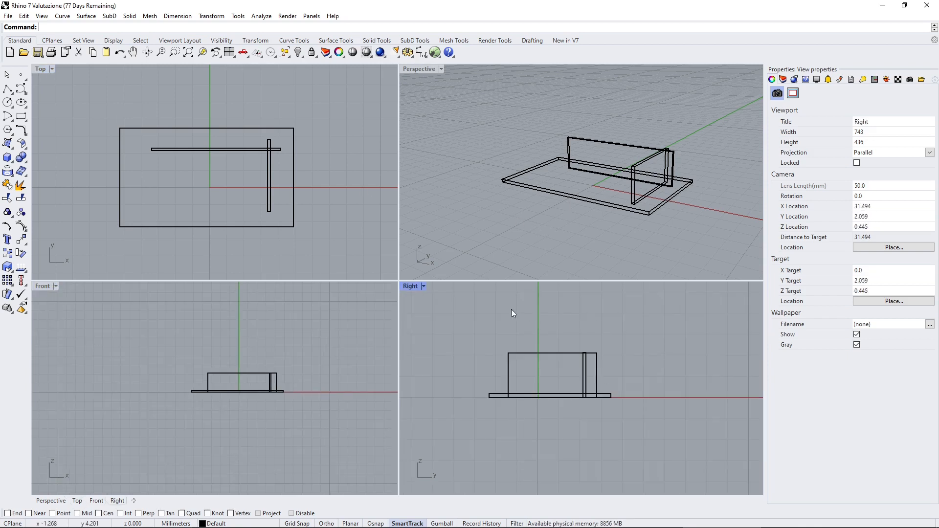
{"action": "scroll", "coordinate": [547, 366], "scroll_direction": "up", "scroll_amount": 1}
{"action": "scroll", "coordinate": [518, 399], "scroll_direction": "up", "scroll_amount": 2}
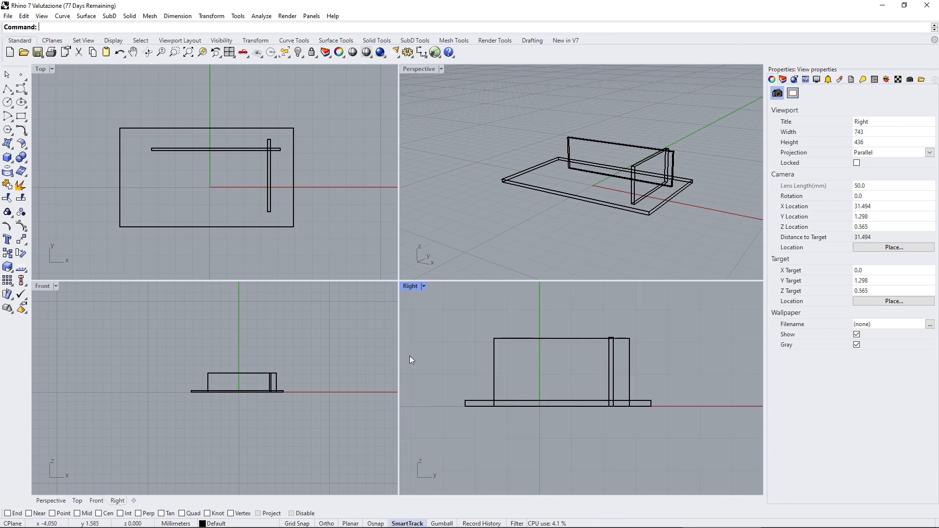
{"action": "scroll", "coordinate": [177, 367], "scroll_direction": "up", "scroll_amount": 4}
{"action": "scroll", "coordinate": [114, 373], "scroll_direction": "up", "scroll_amount": 2}
{"action": "scroll", "coordinate": [114, 373], "scroll_direction": "down", "scroll_amount": 6}
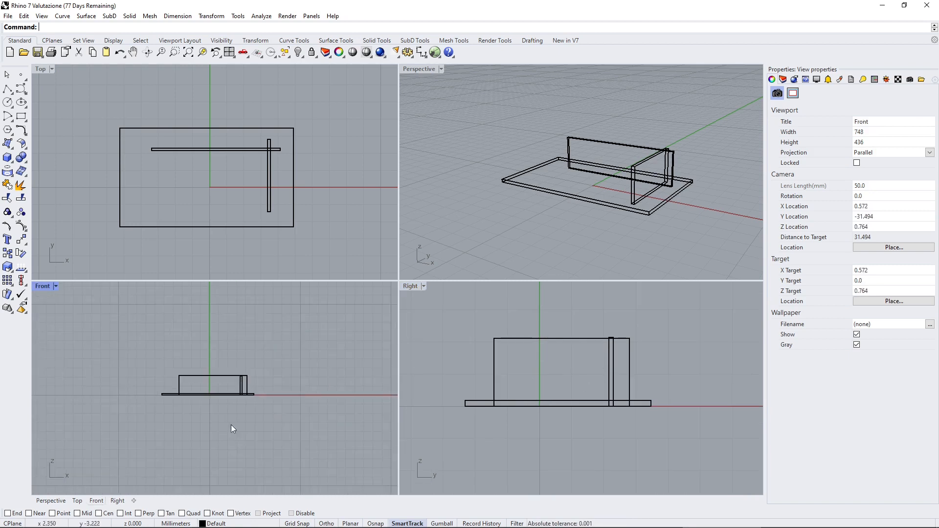
{"action": "scroll", "coordinate": [201, 385], "scroll_direction": "up", "scroll_amount": 4}
{"action": "scroll", "coordinate": [204, 389], "scroll_direction": "up", "scroll_amount": 4}
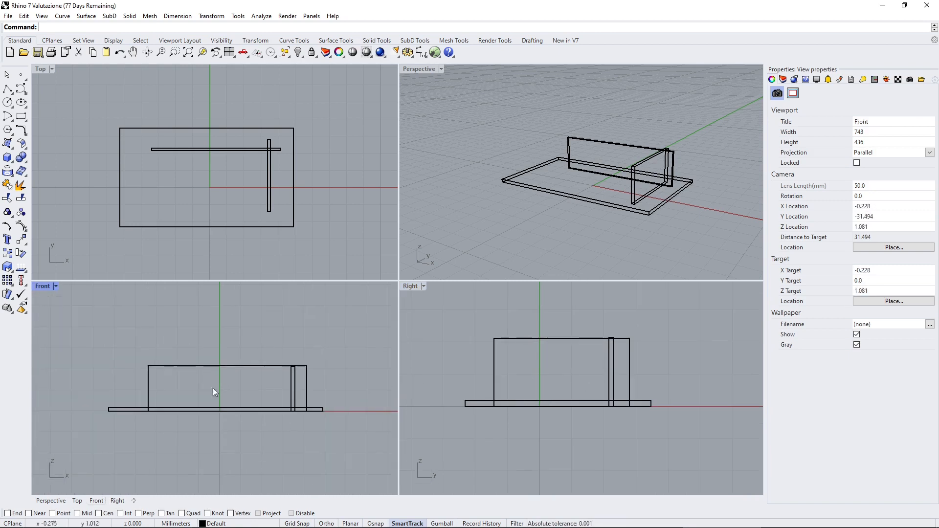
{"action": "right_click", "coordinate": [234, 351]}
{"action": "scroll", "coordinate": [226, 367], "scroll_direction": "up", "scroll_amount": 4}
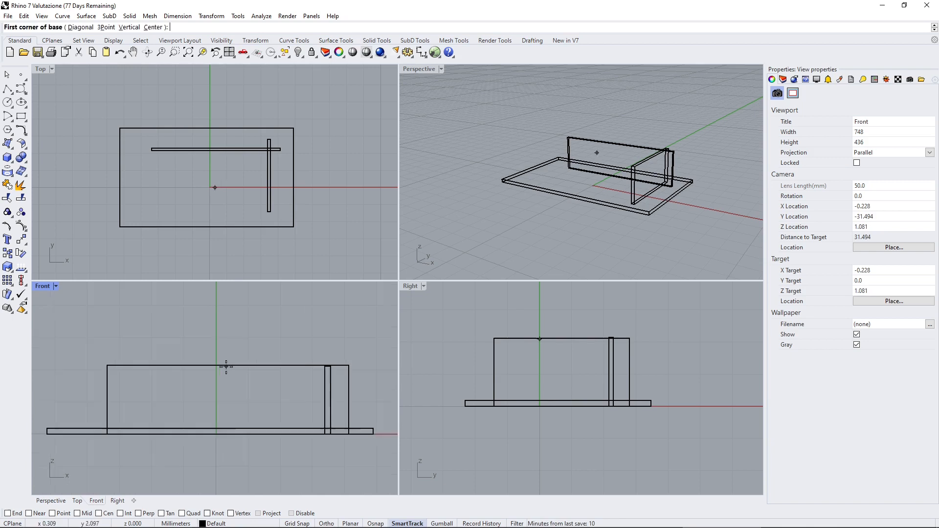
{"action": "left_click", "coordinate": [66, 359]}
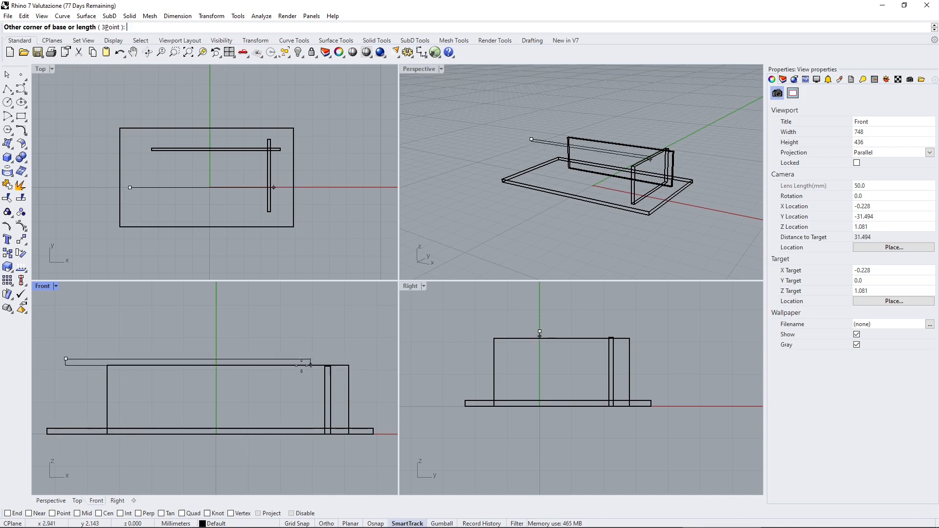
{"action": "scroll", "coordinate": [179, 387], "scroll_direction": "down", "scroll_amount": 5}
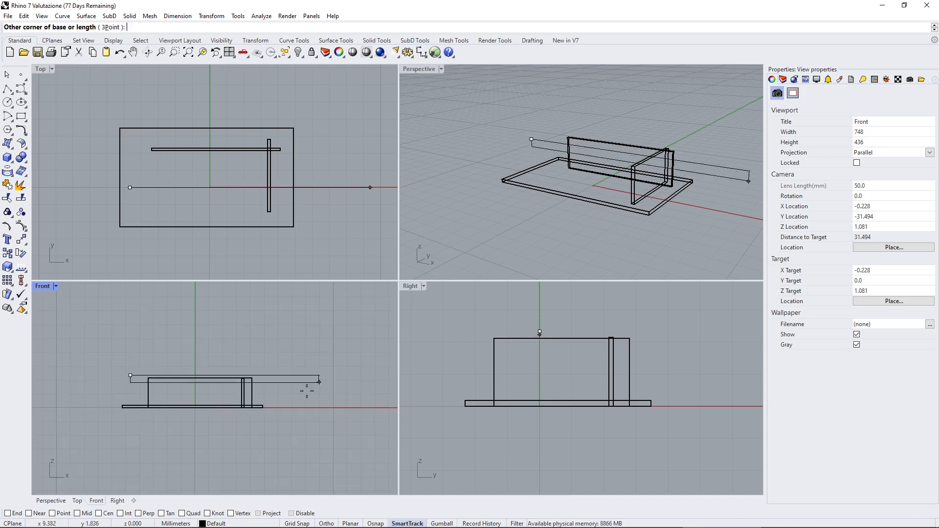
{"action": "scroll", "coordinate": [317, 384], "scroll_direction": "up", "scroll_amount": 4}
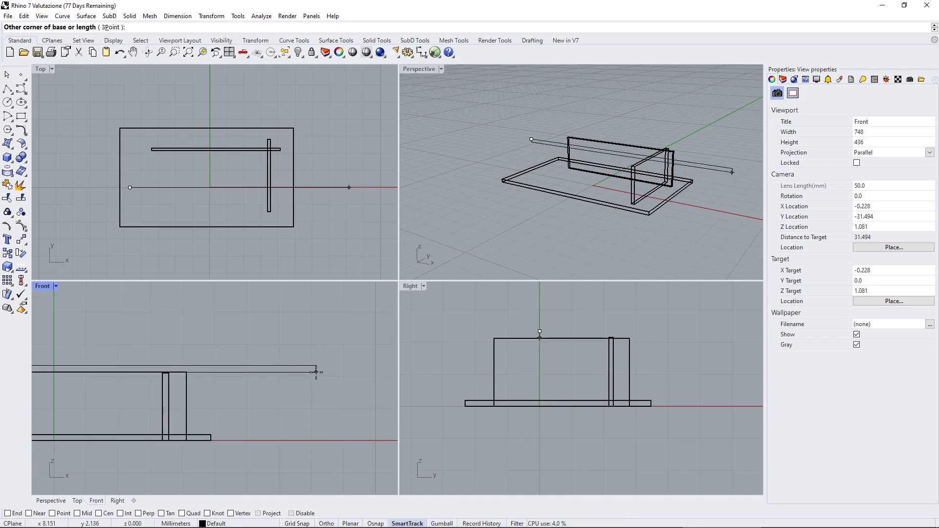
{"action": "left_click", "coordinate": [316, 372]}
Finish the roof slab box with a depth of about 7.6 mm toward positive Y in the Top view.
{"action": "scroll", "coordinate": [291, 394], "scroll_direction": "down", "scroll_amount": 3}
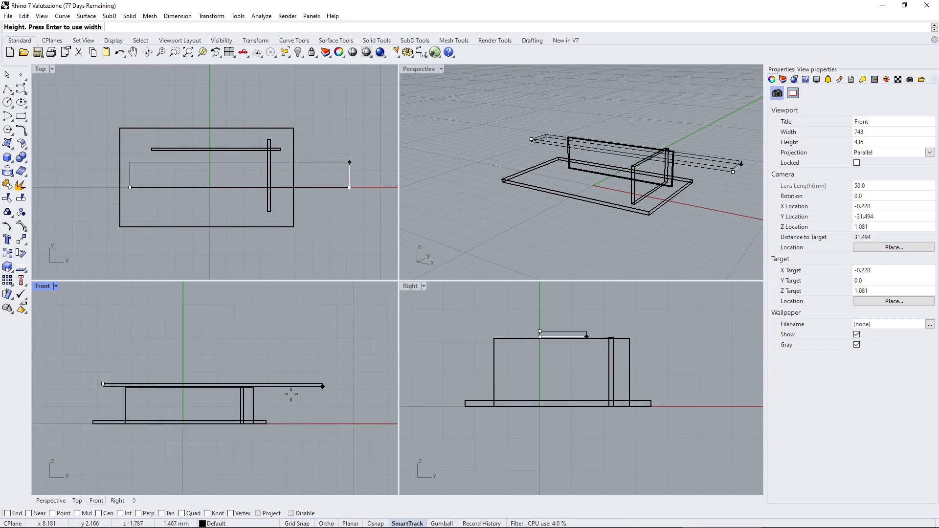
{"action": "scroll", "coordinate": [291, 394], "scroll_direction": "down", "scroll_amount": 2}
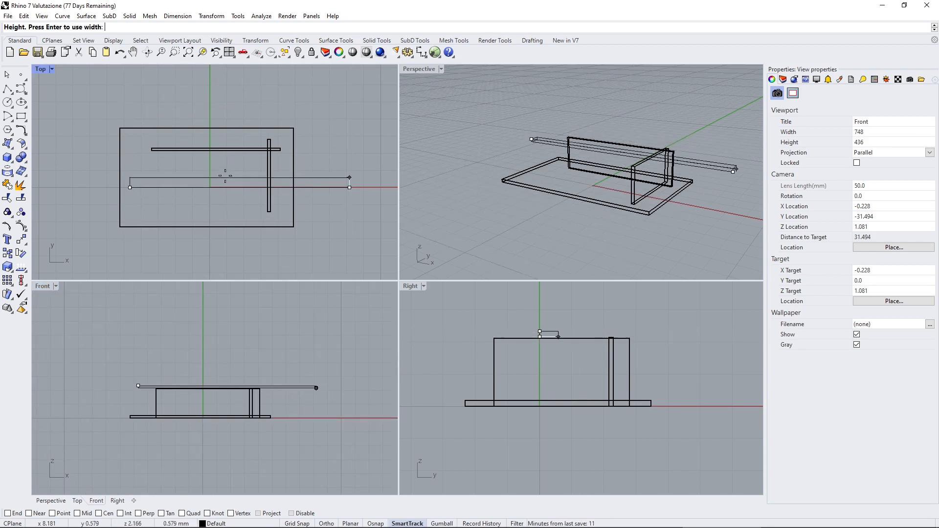
{"action": "scroll", "coordinate": [222, 176], "scroll_direction": "down", "scroll_amount": 2}
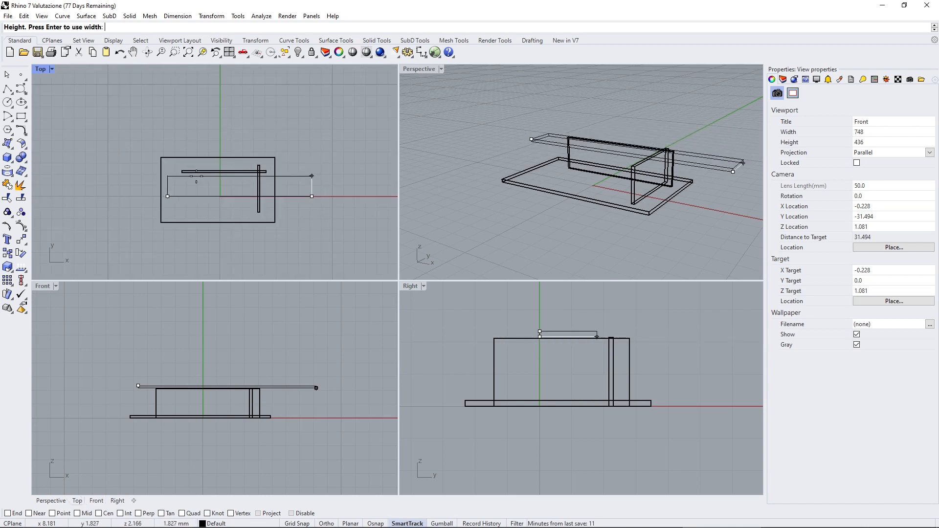
{"action": "scroll", "coordinate": [231, 145], "scroll_direction": "up", "scroll_amount": 2}
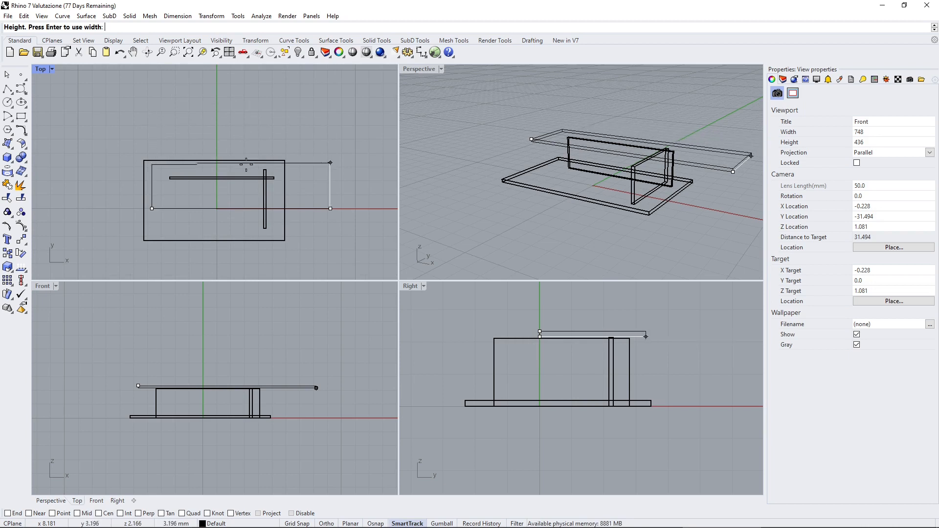
{"action": "left_click", "coordinate": [256, 103]}
Move the new roof slab toward negative Y in the Top view so that it covers both walls, and deselect it.
{"action": "left_click", "coordinate": [251, 104]}
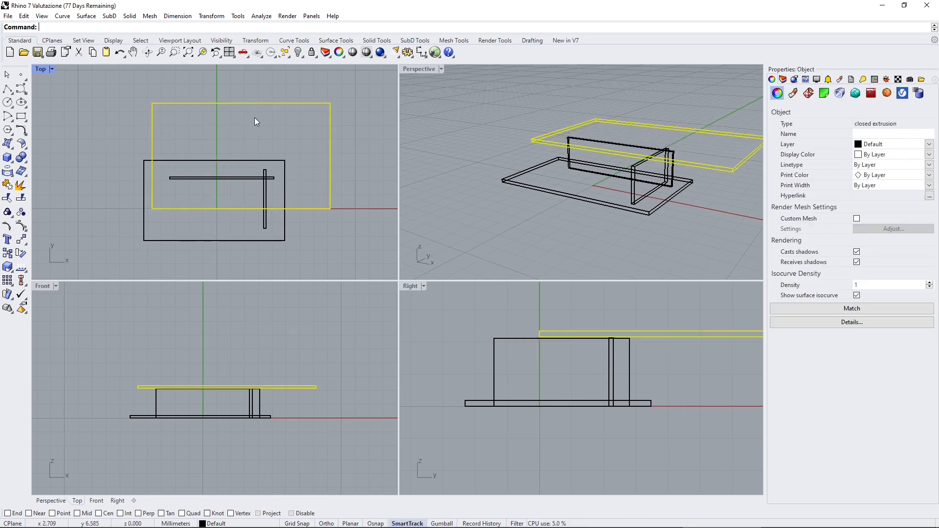
{"action": "left_click_drag", "start_coordinate": [255, 104], "coordinate": [256, 129]}
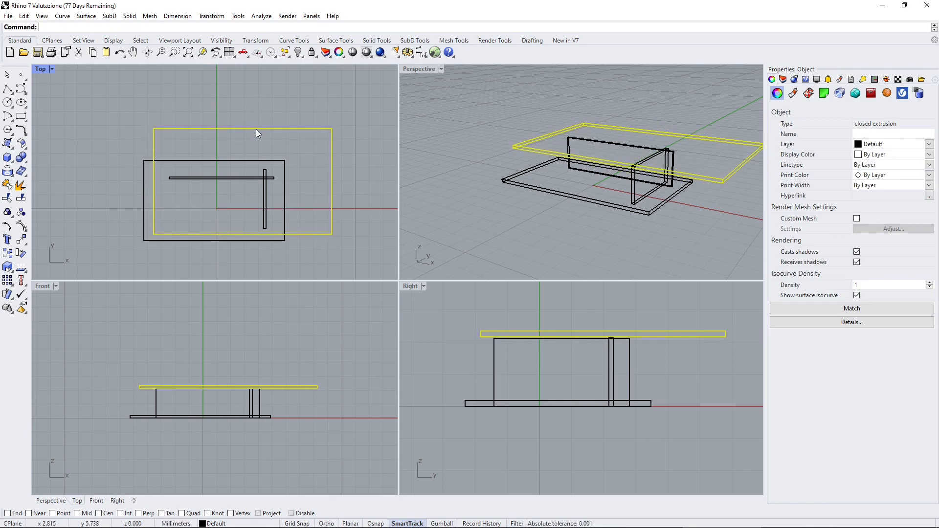
{"action": "left_click", "coordinate": [122, 119]}
Examine the assembled slabs and walls from several angles in the Perspective view and compare them with the orthographic views.
{"action": "right_click_drag", "start_coordinate": [543, 218], "coordinate": [547, 218]}
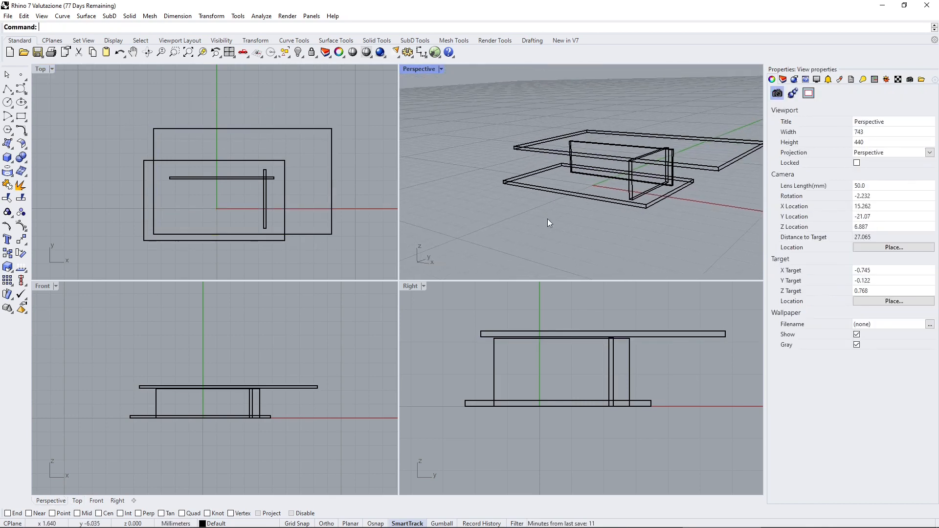
{"action": "scroll", "coordinate": [486, 213], "scroll_direction": "down", "scroll_amount": 2}
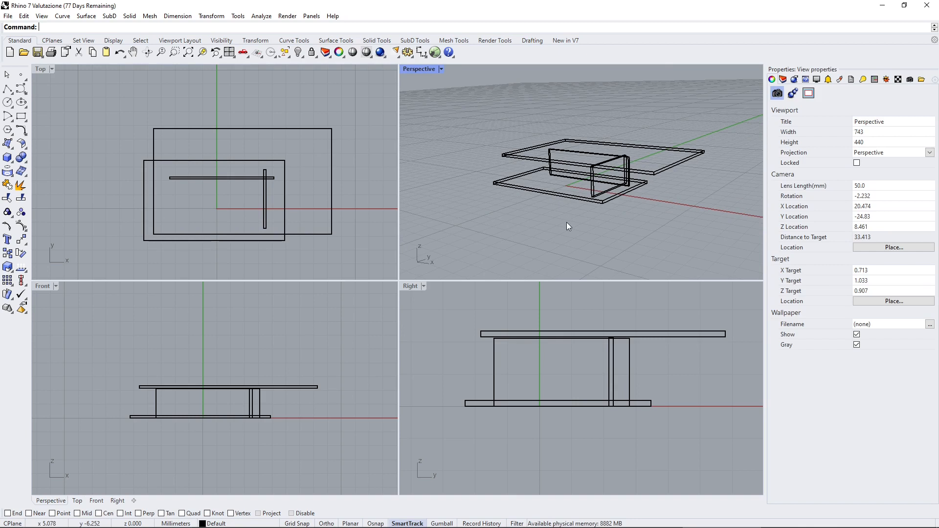
{"action": "left_click", "coordinate": [373, 165]}
{"action": "left_click", "coordinate": [239, 345]}
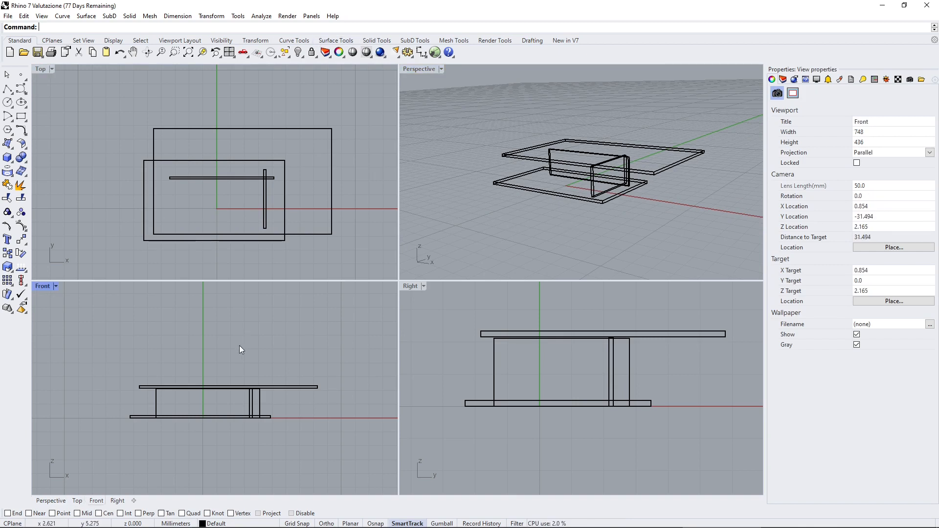
{"action": "left_click", "coordinate": [477, 371]}
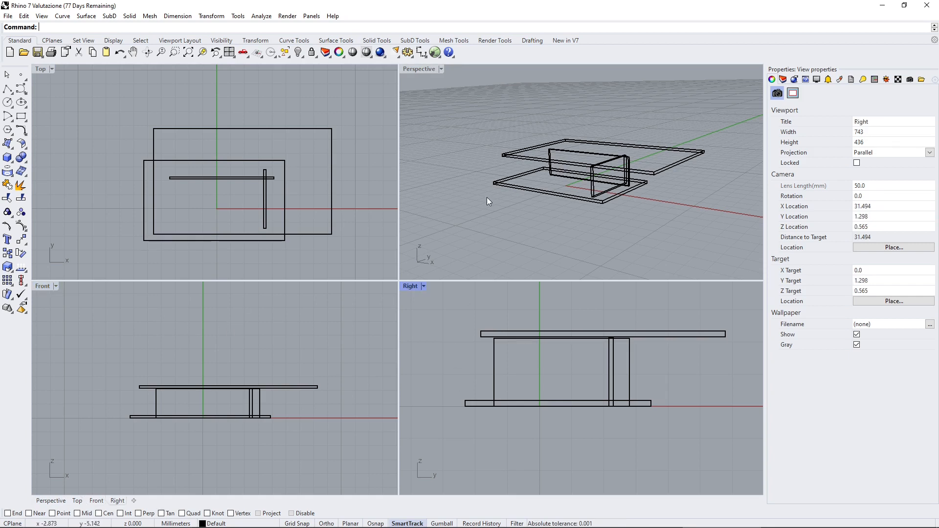
{"action": "left_click", "coordinate": [487, 197]}
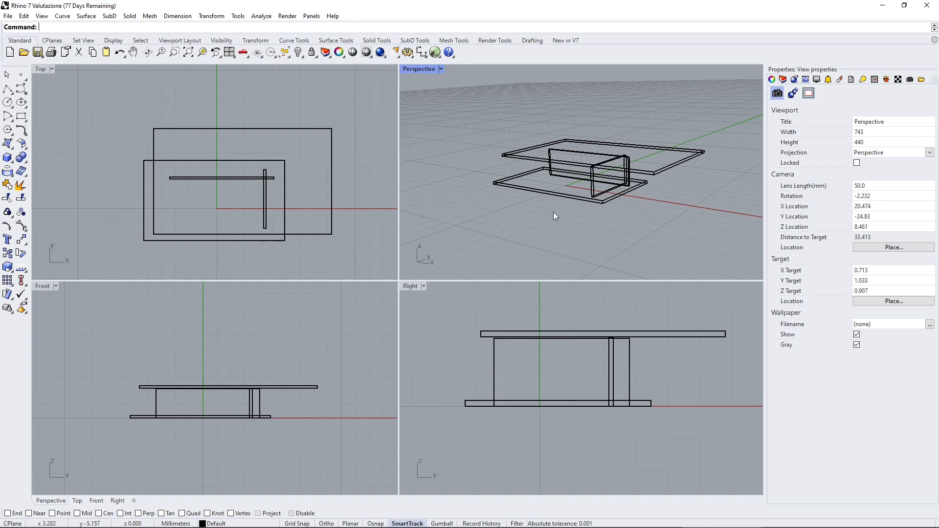
{"action": "right_click_drag", "start_coordinate": [554, 215], "coordinate": [528, 204]}
{"action": "scroll", "coordinate": [577, 169], "scroll_direction": "up", "scroll_amount": 3}
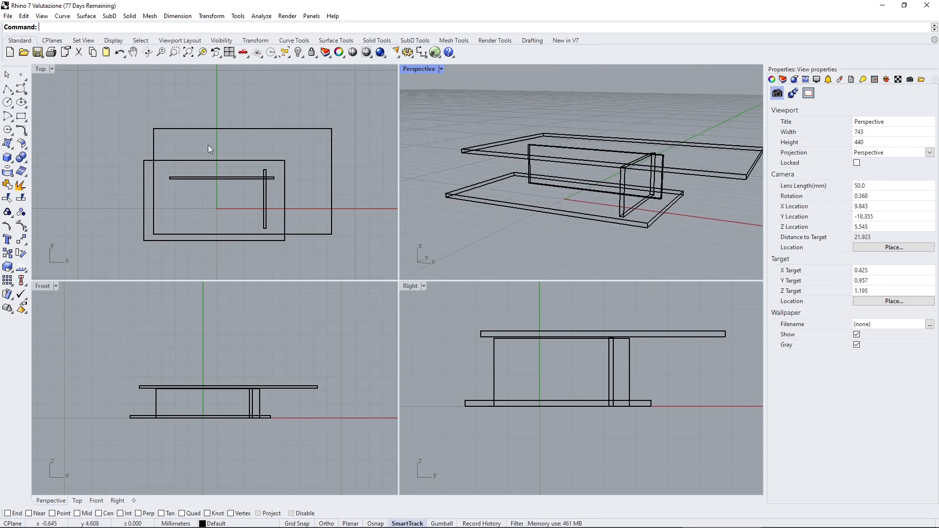
{"action": "scroll", "coordinate": [208, 144], "scroll_direction": "down", "scroll_amount": 5}
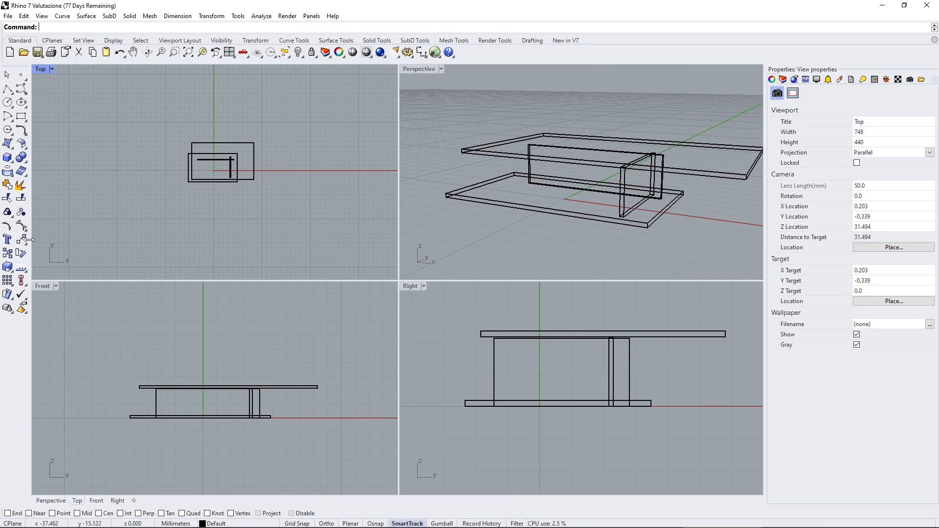
{"action": "right_click_drag", "start_coordinate": [487, 175], "coordinate": [657, 151]}
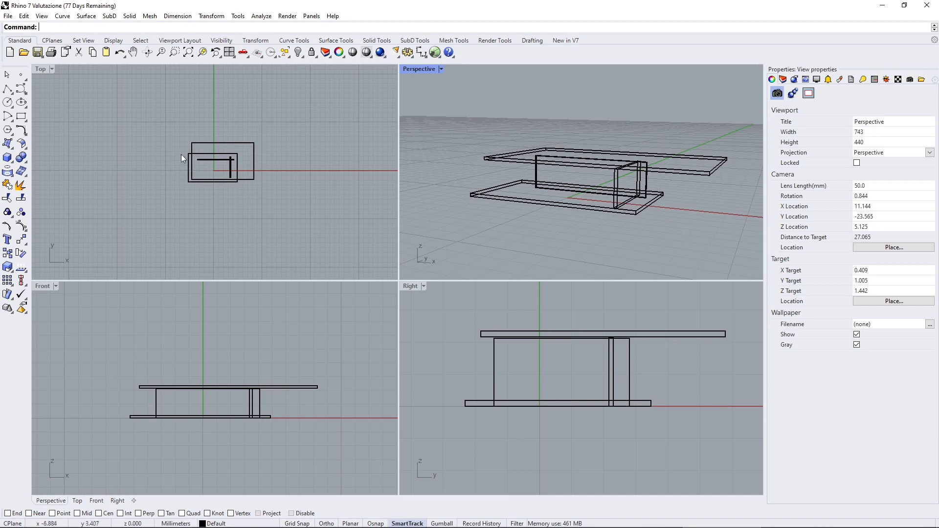
In the document's grid properties, set the grid line count to 100 for all viewports.
{"action": "left_click", "coordinate": [407, 52]}
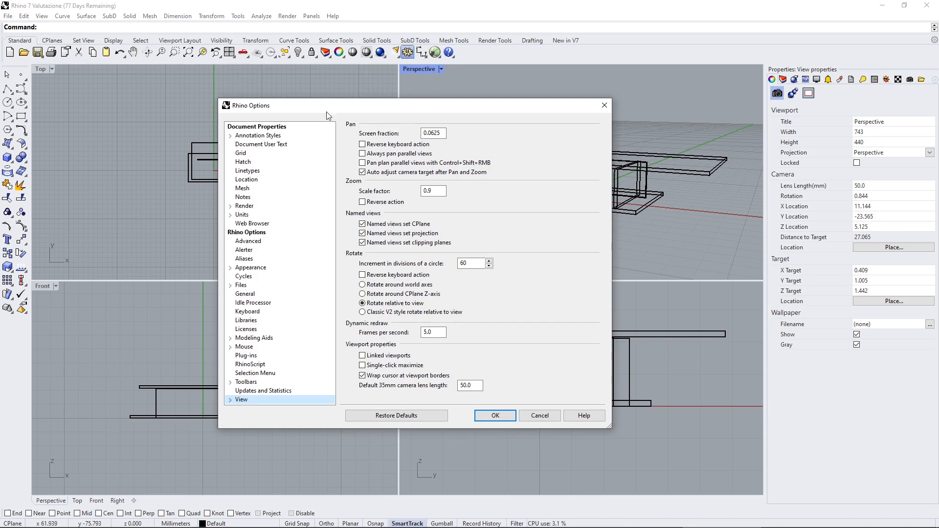
{"action": "left_click_drag", "start_coordinate": [274, 111], "coordinate": [278, 96]}
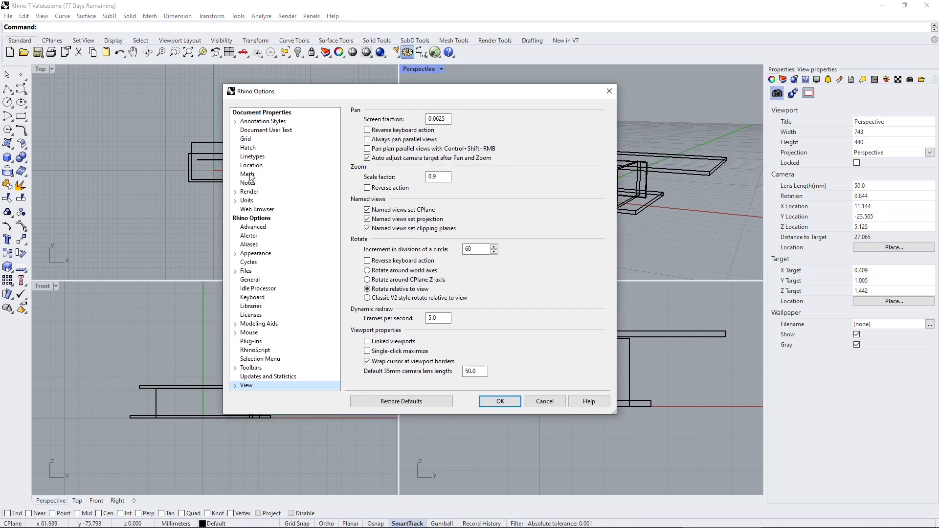
{"action": "left_click", "coordinate": [246, 140]}
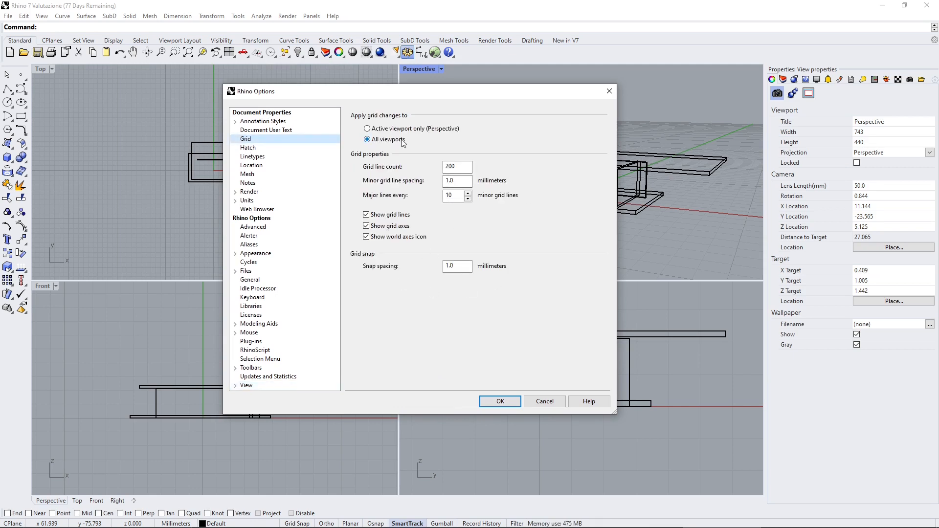
{"action": "left_click", "coordinate": [368, 128]}
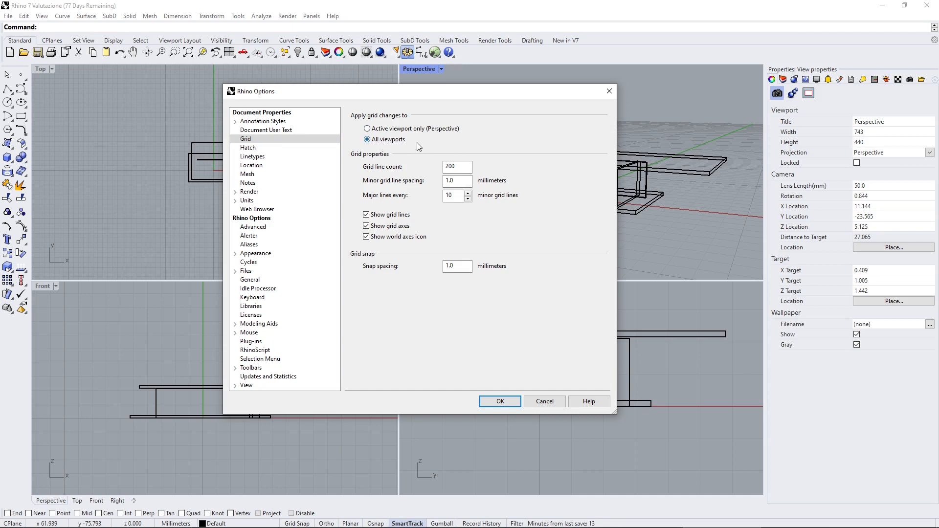
{"action": "left_click", "coordinate": [458, 171]}
{"action": "key", "text": "BackSpace"}
{"action": "key", "text": "BackSpace"}
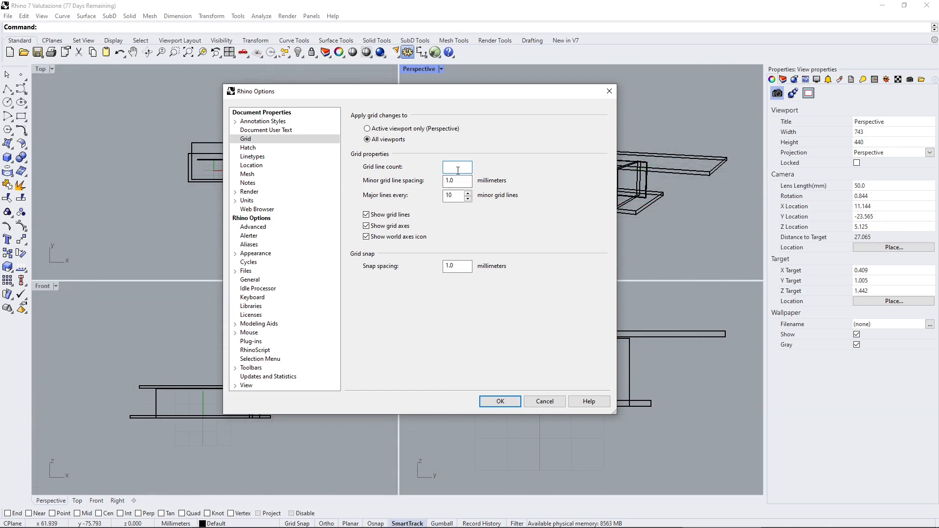
{"action": "type", "text": "10"}
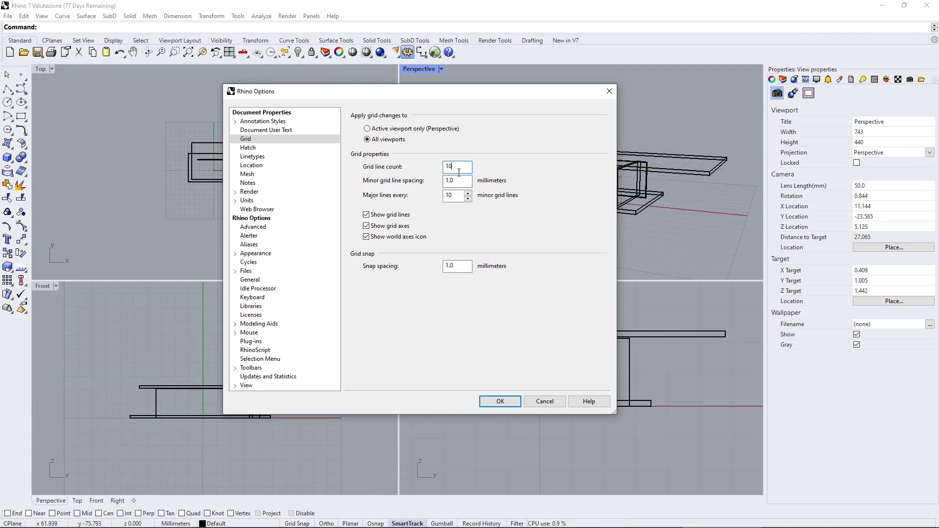
{"action": "left_click_drag", "start_coordinate": [424, 92], "coordinate": [219, 95]}
{"action": "left_click_drag", "start_coordinate": [359, 97], "coordinate": [388, 98]}
{"action": "type", "text": "0"}
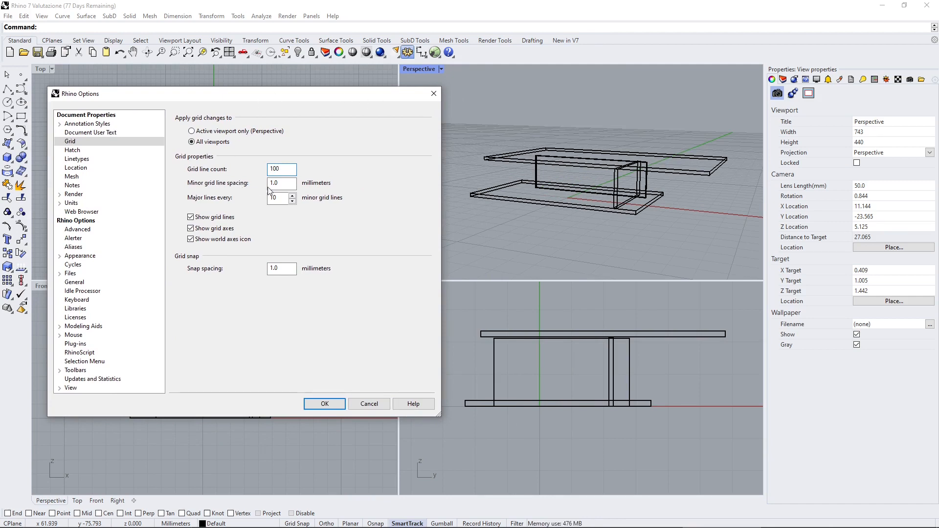
Set the minor grid line spacing to 10 mm and the snap spacing to 1 mm, and apply the grid settings.
{"action": "left_click_drag", "start_coordinate": [281, 183], "coordinate": [263, 204]}
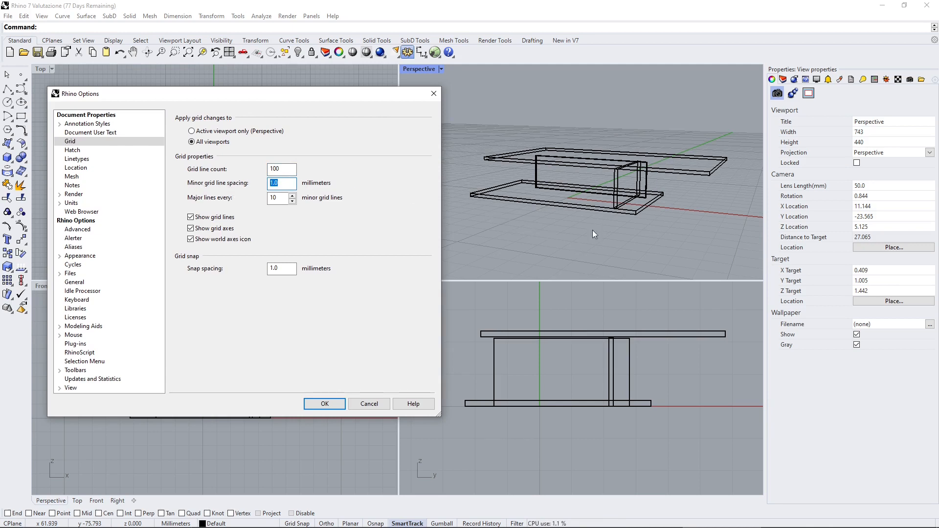
{"action": "double_click", "coordinate": [282, 186]}
{"action": "type", "text": "10"}
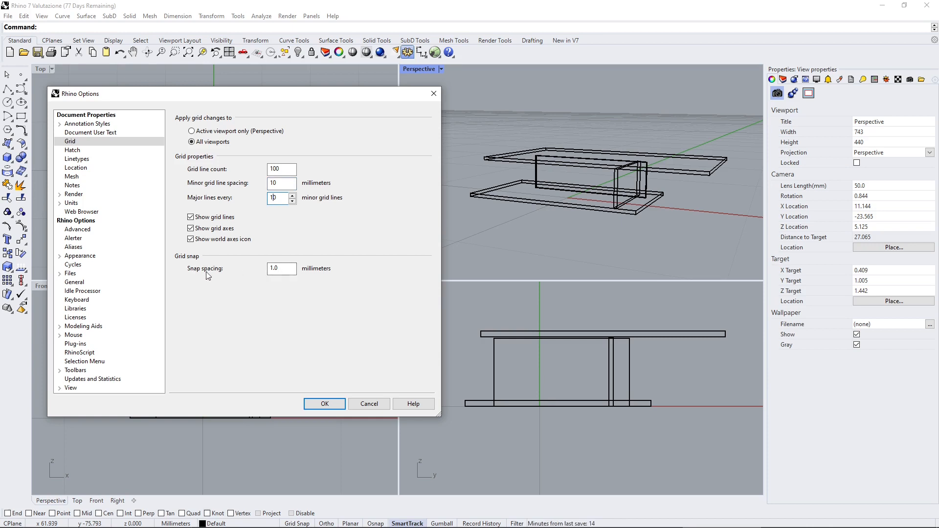
{"action": "left_click", "coordinate": [286, 268]}
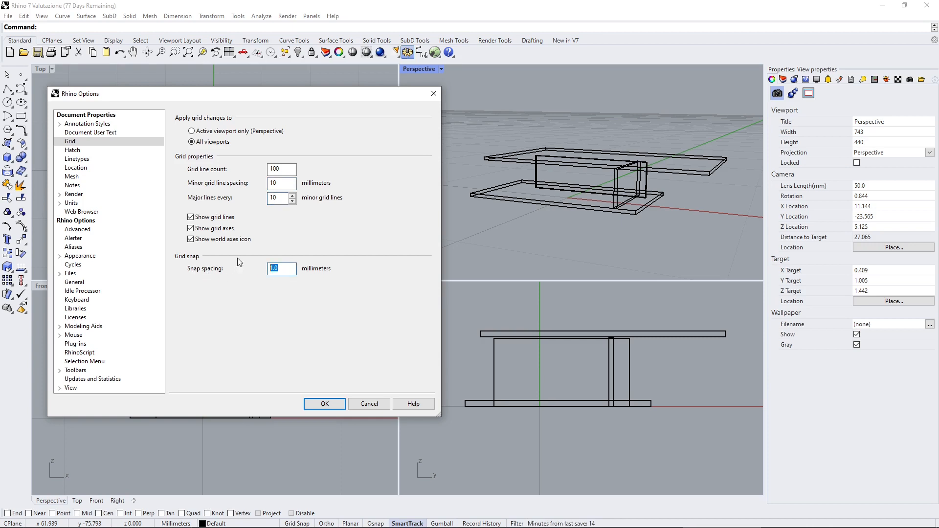
{"action": "left_click", "coordinate": [276, 183]}
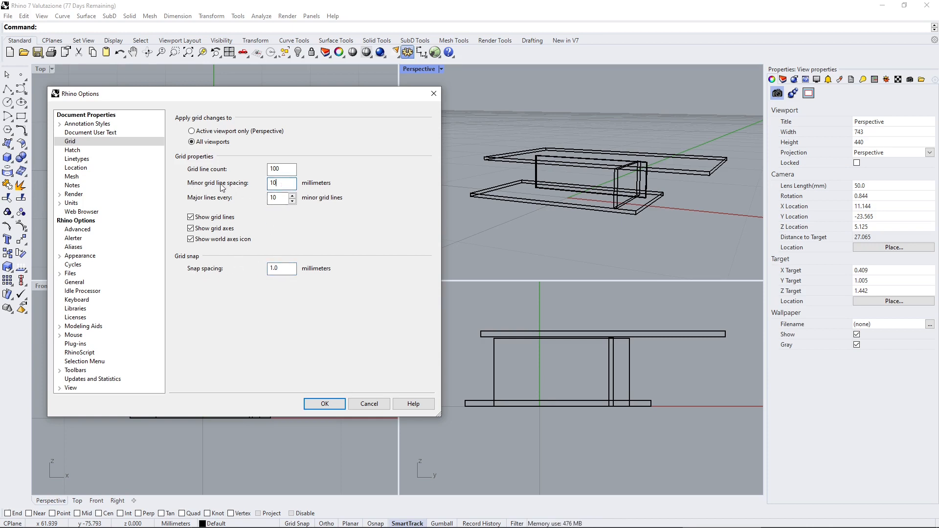
{"action": "left_click", "coordinate": [281, 268]}
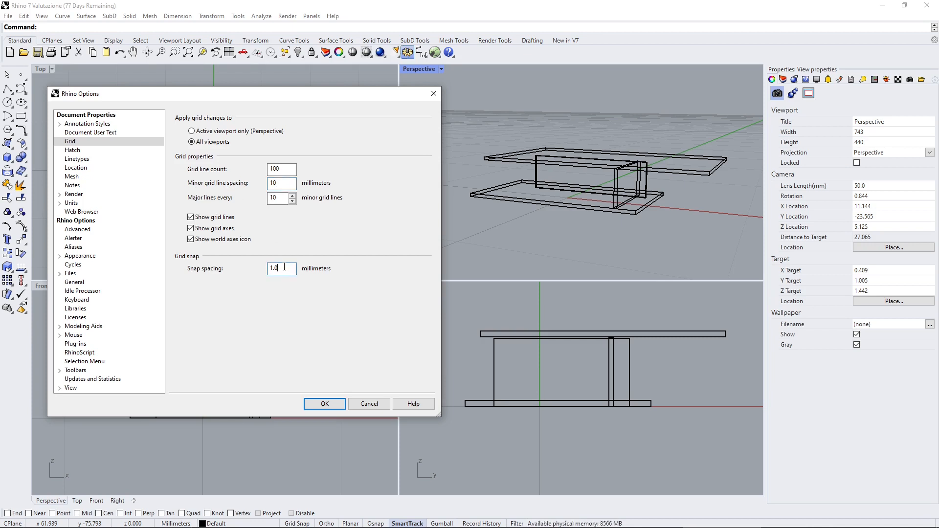
{"action": "type", "text": "1"}
{"action": "left_click", "coordinate": [341, 400]}
{"action": "scroll", "coordinate": [521, 178], "scroll_direction": "down", "scroll_amount": 10}
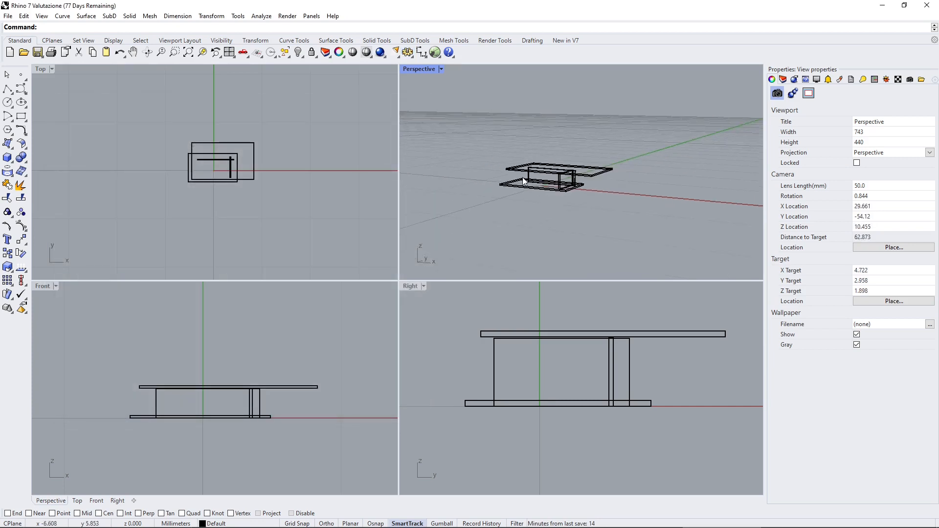
Examine the enlarged grid around the pavilion from several distances and angles in the Perspective view.
{"action": "scroll", "coordinate": [532, 178], "scroll_direction": "down", "scroll_amount": 12}
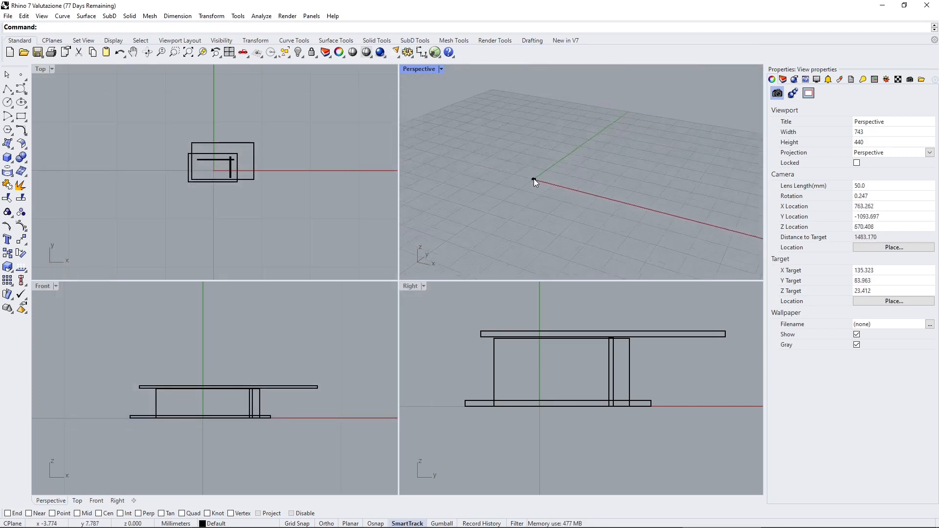
{"action": "right_click_drag", "start_coordinate": [533, 179], "coordinate": [541, 234]}
{"action": "scroll", "coordinate": [541, 185], "scroll_direction": "up", "scroll_amount": 5}
{"action": "scroll", "coordinate": [542, 190], "scroll_direction": "up", "scroll_amount": 10}
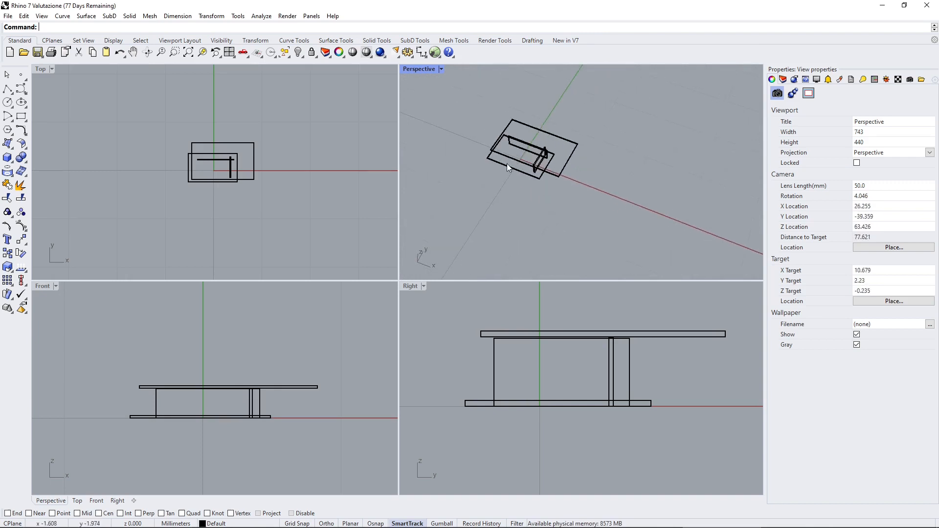
{"action": "scroll", "coordinate": [502, 176], "scroll_direction": "down", "scroll_amount": 2}
{"action": "scroll", "coordinate": [501, 177], "scroll_direction": "down", "scroll_amount": 6}
{"action": "right_click_drag", "start_coordinate": [494, 179], "coordinate": [512, 139]}
{"action": "right_click_drag", "start_coordinate": [455, 177], "coordinate": [457, 192]}
{"action": "scroll", "coordinate": [459, 192], "scroll_direction": "down", "scroll_amount": 10}
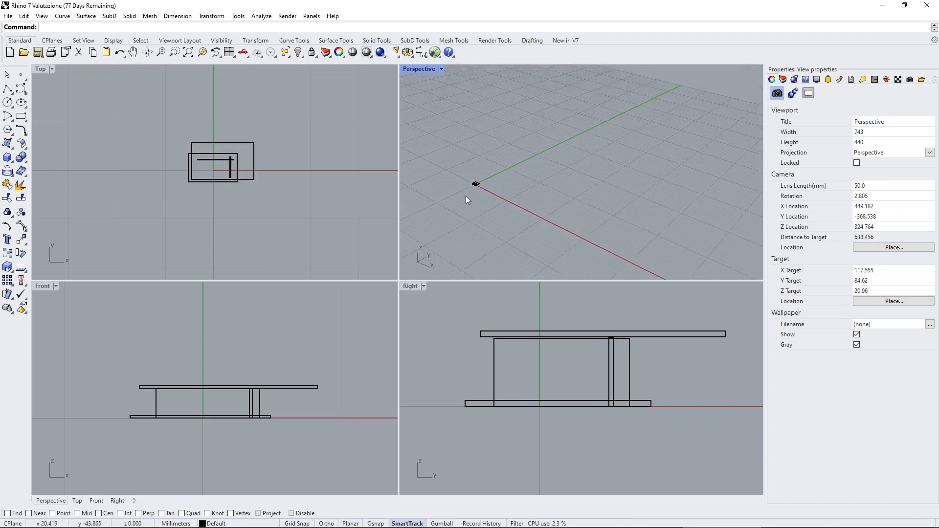
{"action": "scroll", "coordinate": [215, 213], "scroll_direction": "down", "scroll_amount": 8}
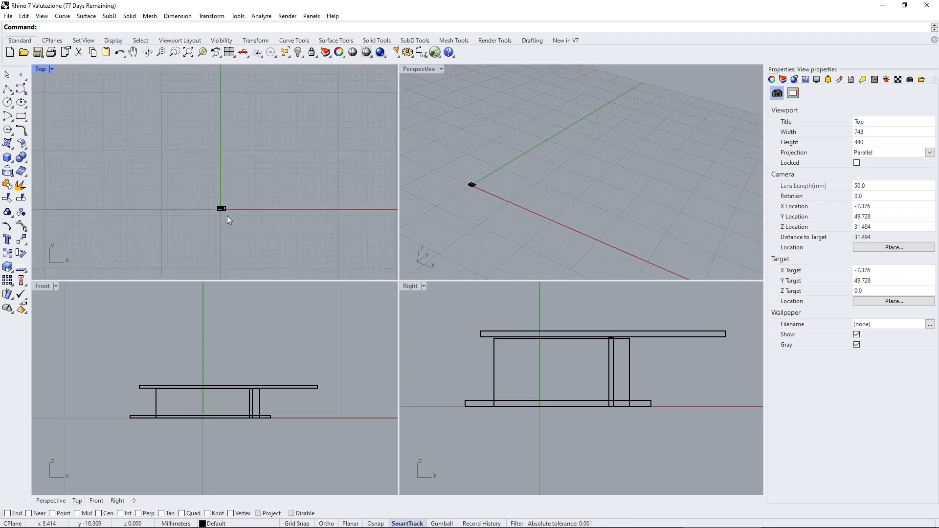
Examine the extent and line spacing of the grid around the origin in the Top view.
{"action": "scroll", "coordinate": [158, 222], "scroll_direction": "down", "scroll_amount": 5}
{"action": "scroll", "coordinate": [157, 221], "scroll_direction": "down", "scroll_amount": 4}
{"action": "scroll", "coordinate": [161, 212], "scroll_direction": "up", "scroll_amount": 4}
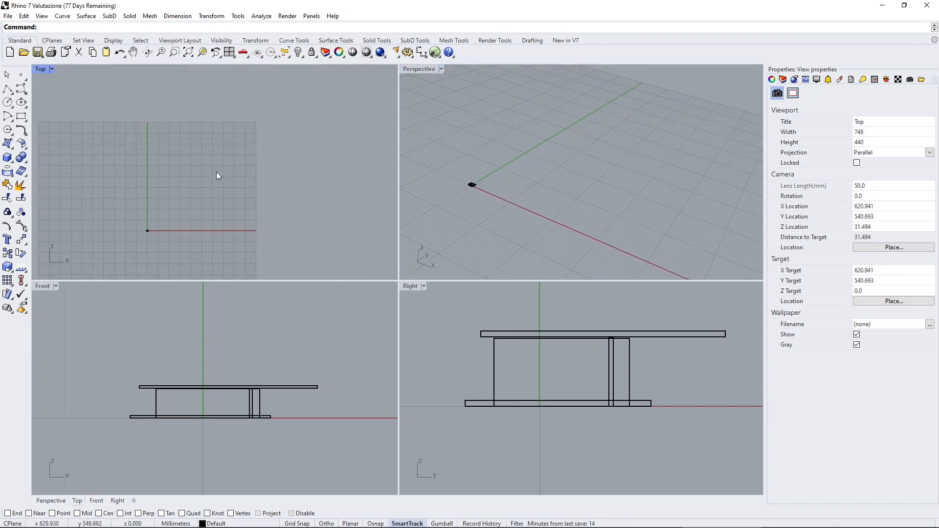
{"action": "scroll", "coordinate": [213, 189], "scroll_direction": "up", "scroll_amount": 3}
{"action": "right_click_drag", "start_coordinate": [147, 232], "coordinate": [164, 224]}
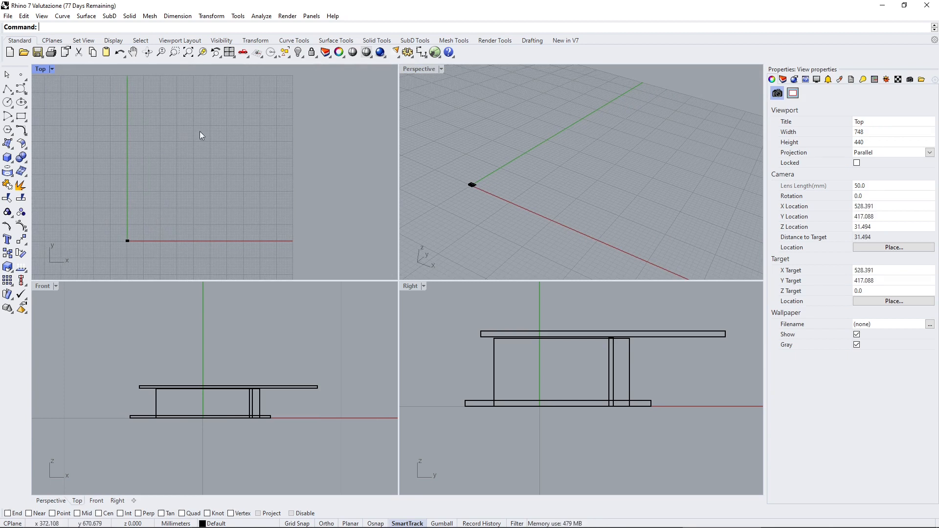
{"action": "scroll", "coordinate": [228, 132], "scroll_direction": "down", "scroll_amount": 2}
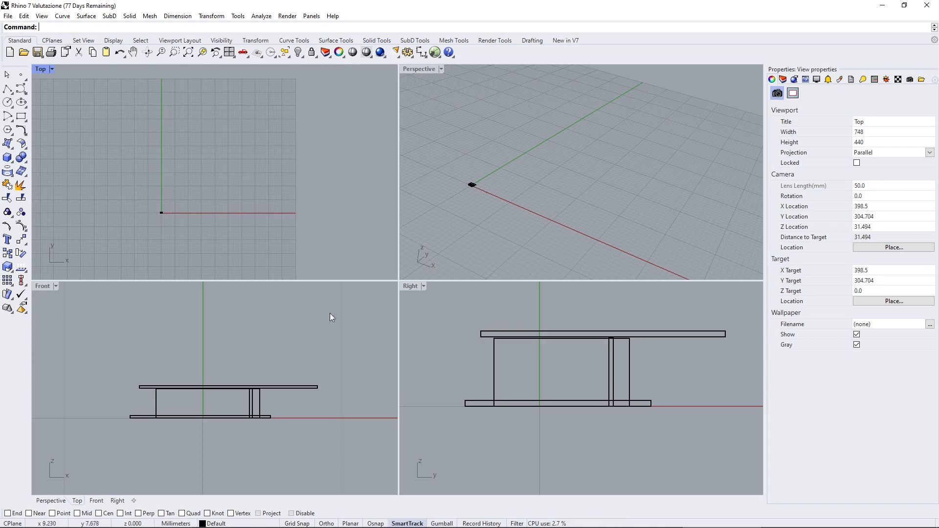
Turn on grid snap and draw a low box with a 60 by 100 mm base from (100, 200) to (160, 100) in the Top view.
{"action": "left_click", "coordinate": [304, 524]}
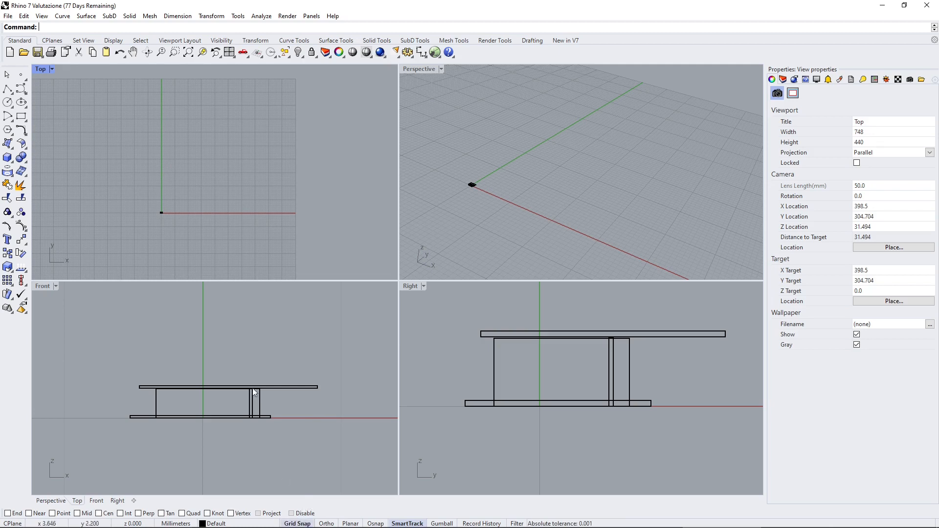
{"action": "scroll", "coordinate": [167, 225], "scroll_direction": "up", "scroll_amount": 3}
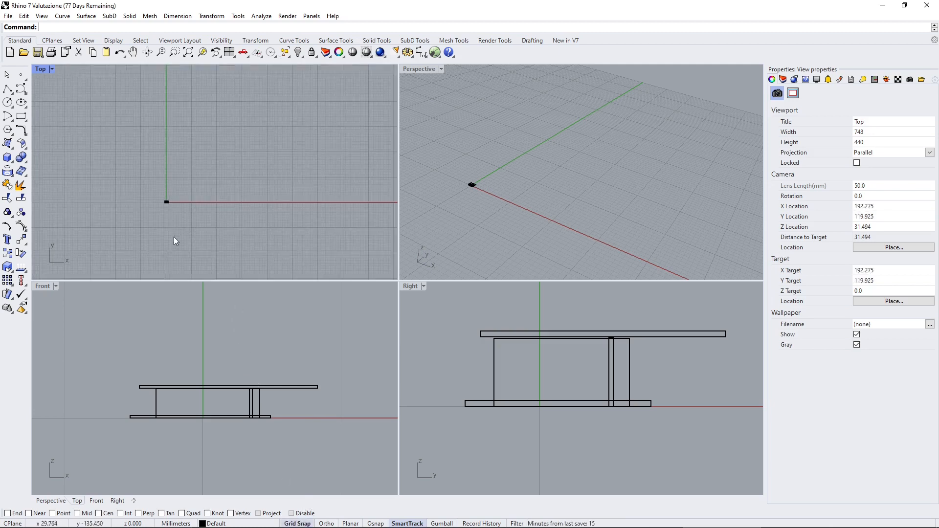
{"action": "left_click", "coordinate": [129, 16]}
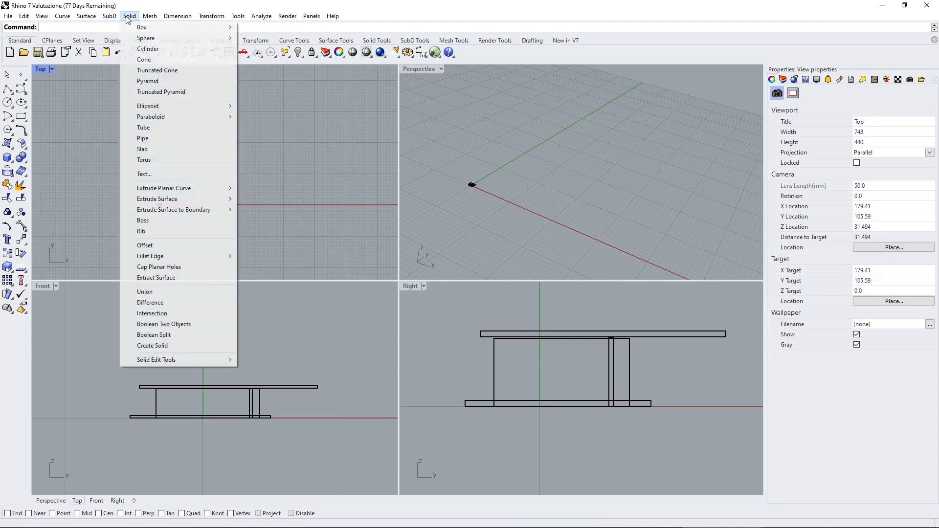
{"action": "mouse_move", "coordinate": [140, 26]}
{"action": "left_click", "coordinate": [283, 27]}
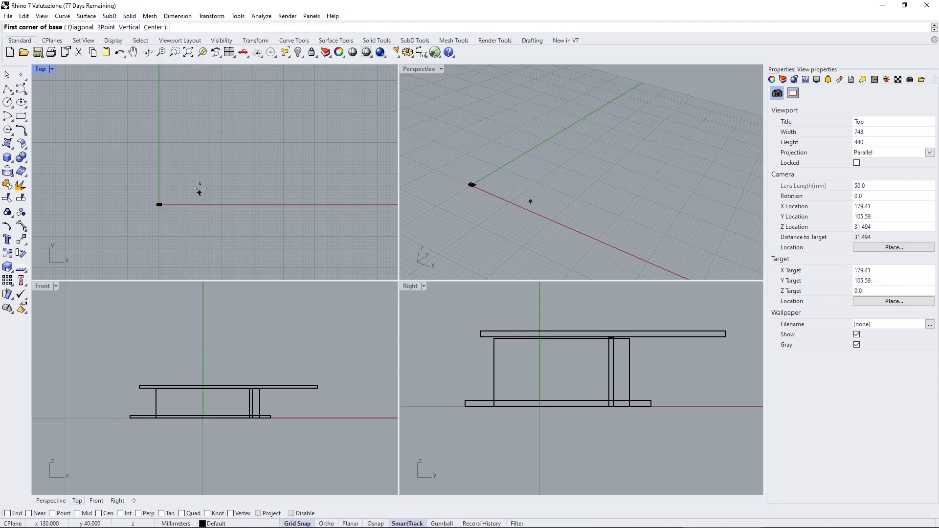
{"action": "scroll", "coordinate": [198, 185], "scroll_direction": "up", "scroll_amount": 4}
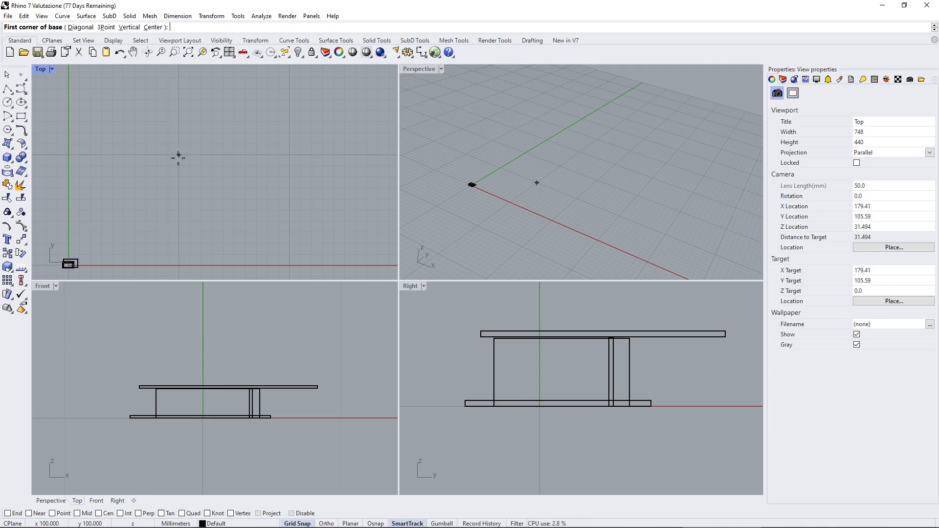
{"action": "scroll", "coordinate": [153, 205], "scroll_direction": "down", "scroll_amount": 3}
{"action": "scroll", "coordinate": [189, 122], "scroll_direction": "up", "scroll_amount": 1}
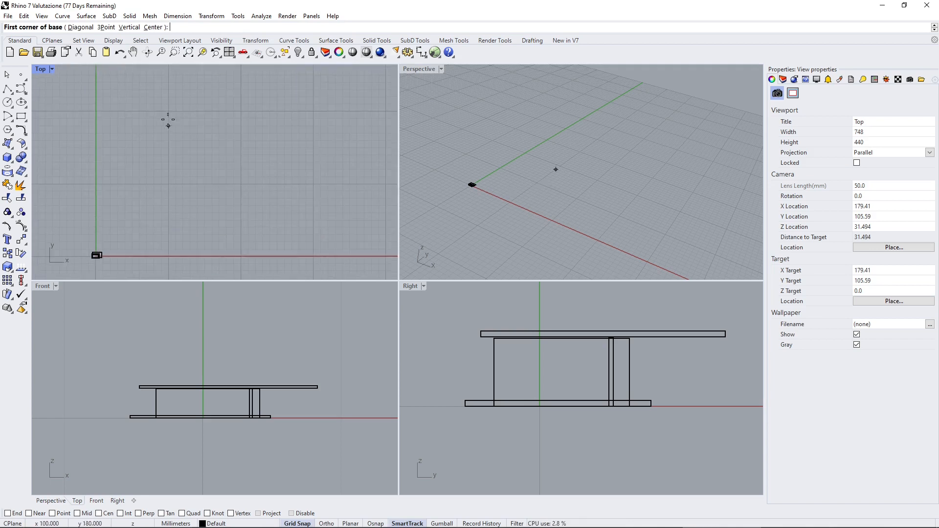
{"action": "left_click", "coordinate": [169, 111]}
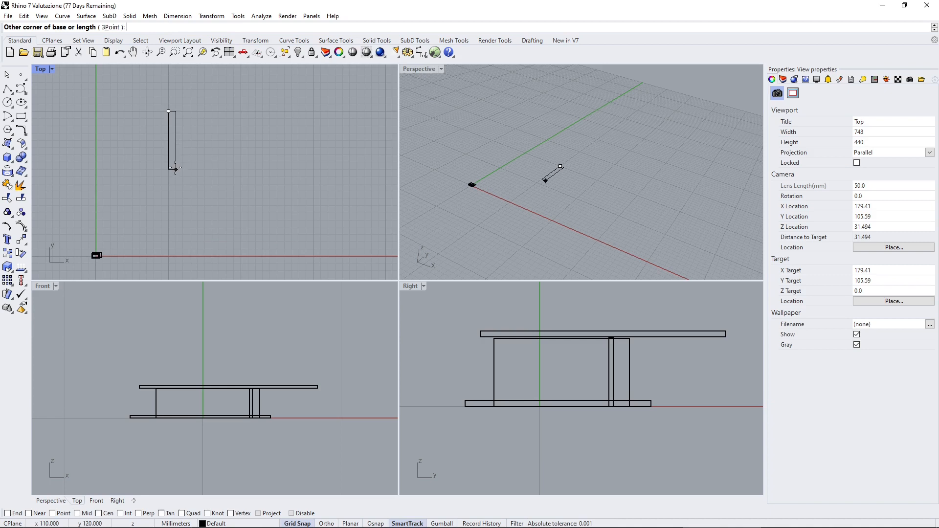
{"action": "scroll", "coordinate": [176, 162], "scroll_direction": "up", "scroll_amount": 2}
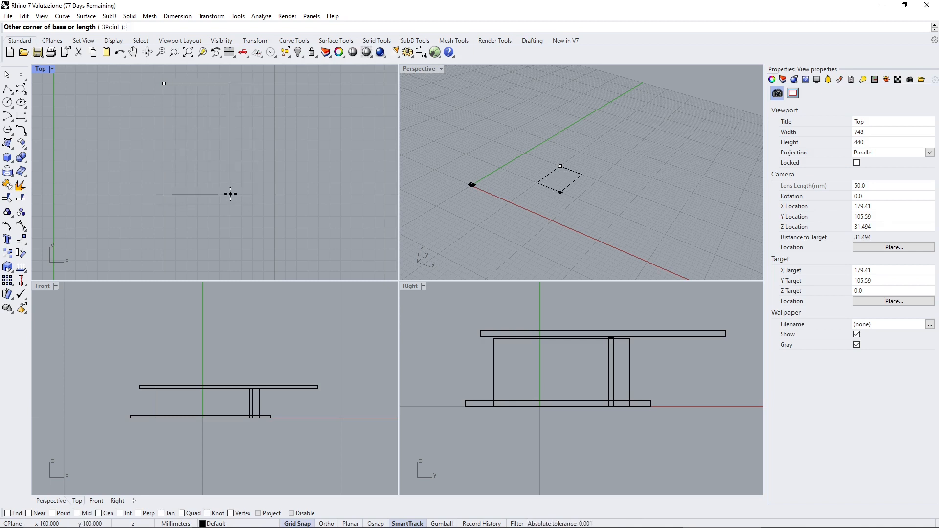
{"action": "left_click", "coordinate": [231, 194]}
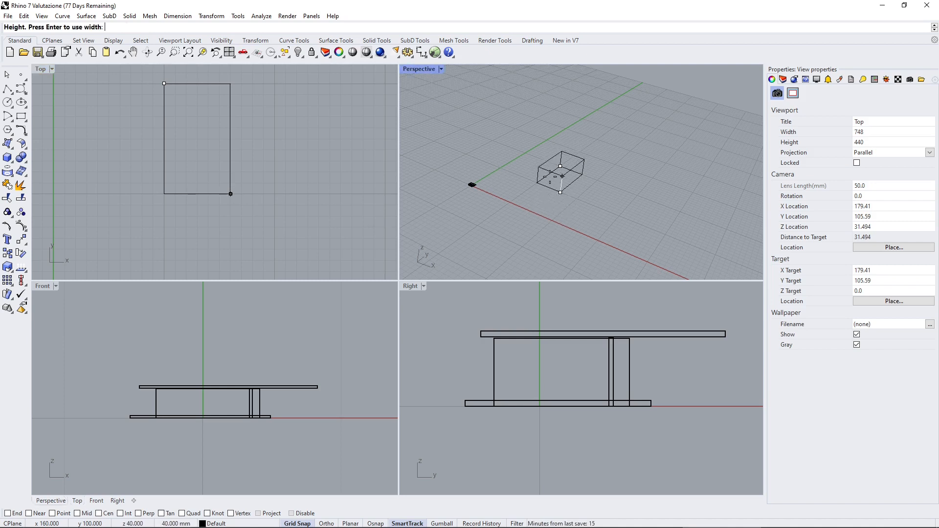
{"action": "left_click", "coordinate": [554, 190]}
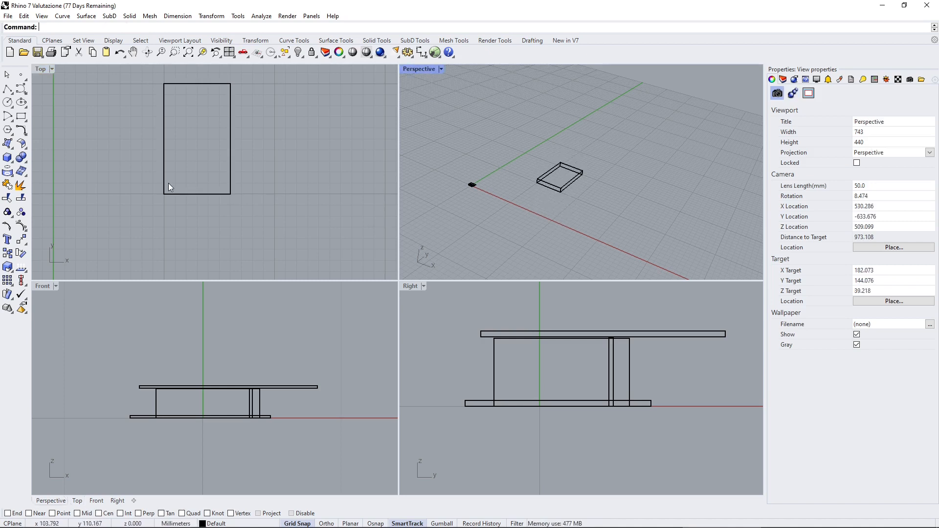
Select the new box and inspect its shape from a lower angle in the Perspective view.
{"action": "scroll", "coordinate": [202, 196], "scroll_direction": "down", "scroll_amount": 3}
{"action": "left_click", "coordinate": [220, 182]}
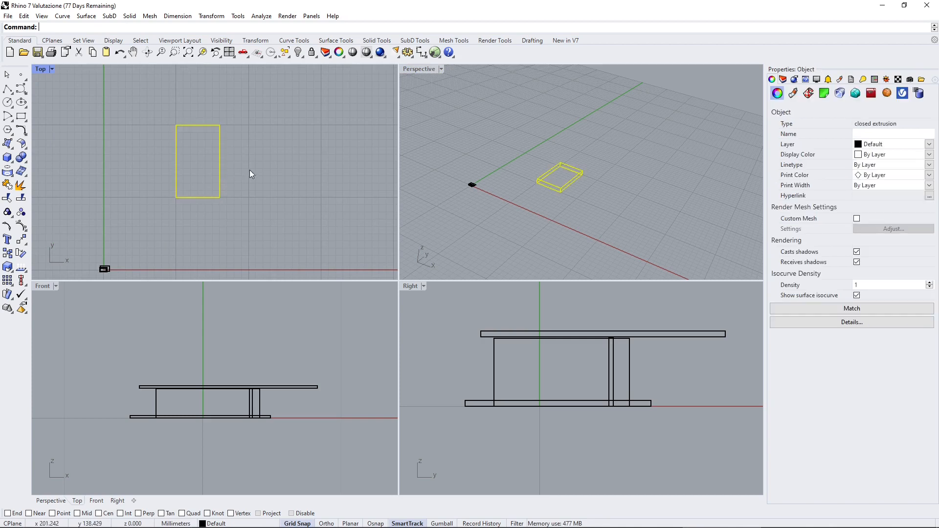
{"action": "mouse_move", "coordinate": [602, 186]}
{"action": "right_mouse_down"}
{"action": "mouse_move", "coordinate": [593, 166]}
{"action": "mouse_move", "coordinate": [480, 180]}
{"action": "mouse_move", "coordinate": [593, 187]}
{"action": "right_mouse_up"}
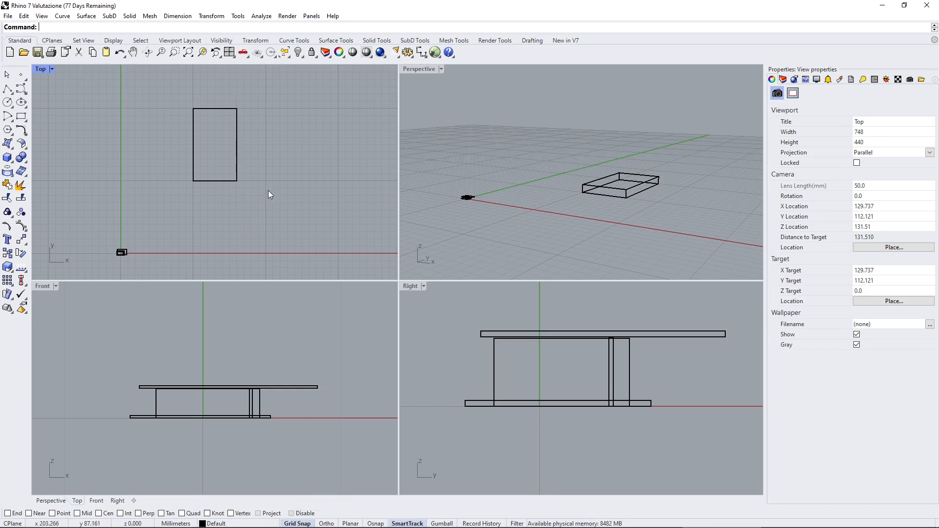
Toggle grid snap several times and leave it switched off.
{"action": "key", "text": "F9"}
{"action": "key", "text": "F9"}
{"action": "key", "text": "F9"}
{"action": "key", "text": "F9"}
{"action": "key", "text": "F9"}
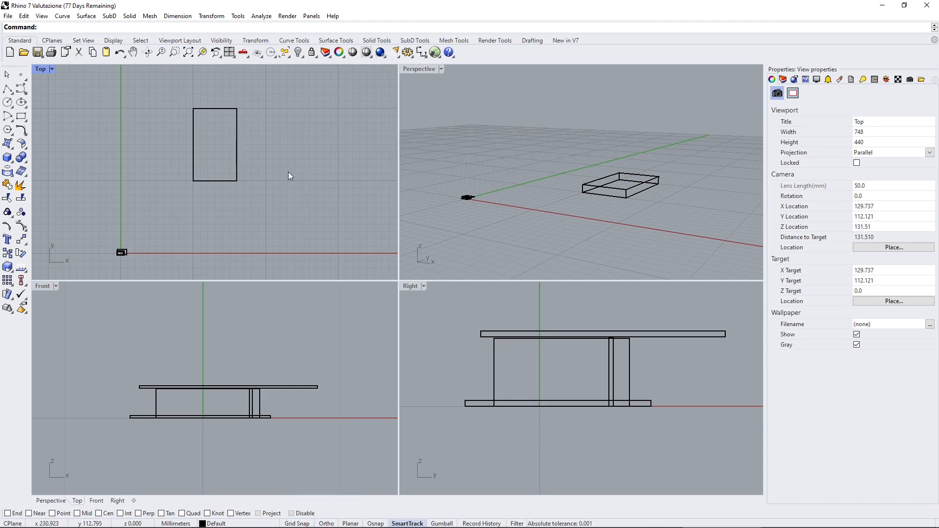
{"action": "scroll", "coordinate": [300, 181], "scroll_direction": "down", "scroll_amount": 2}
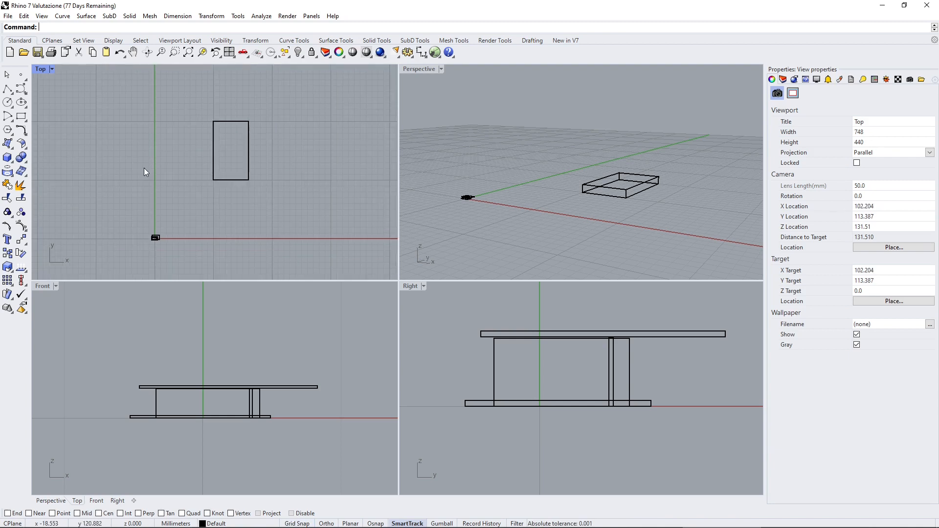
{"action": "scroll", "coordinate": [135, 231], "scroll_direction": "up", "scroll_amount": 2}
{"action": "right_click_drag", "start_coordinate": [163, 198], "coordinate": [166, 194]}
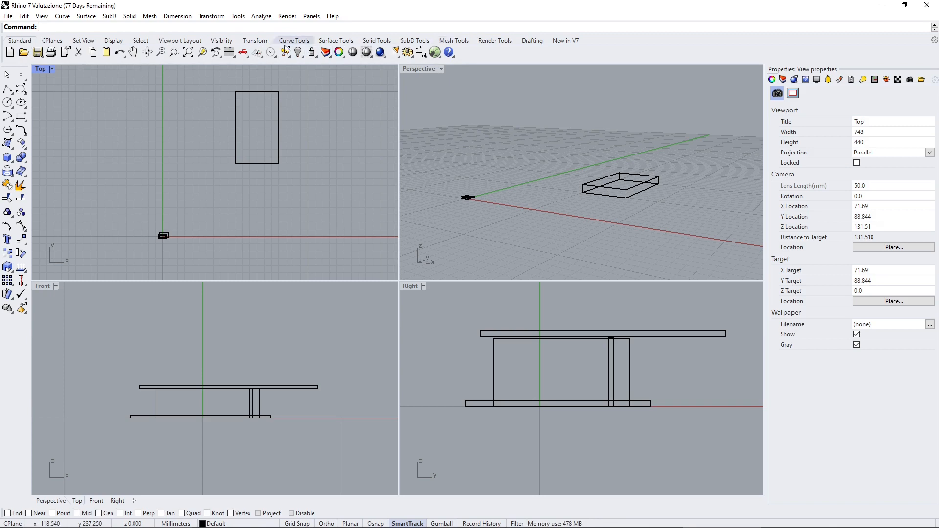
{"action": "left_click", "coordinate": [42, 15]}
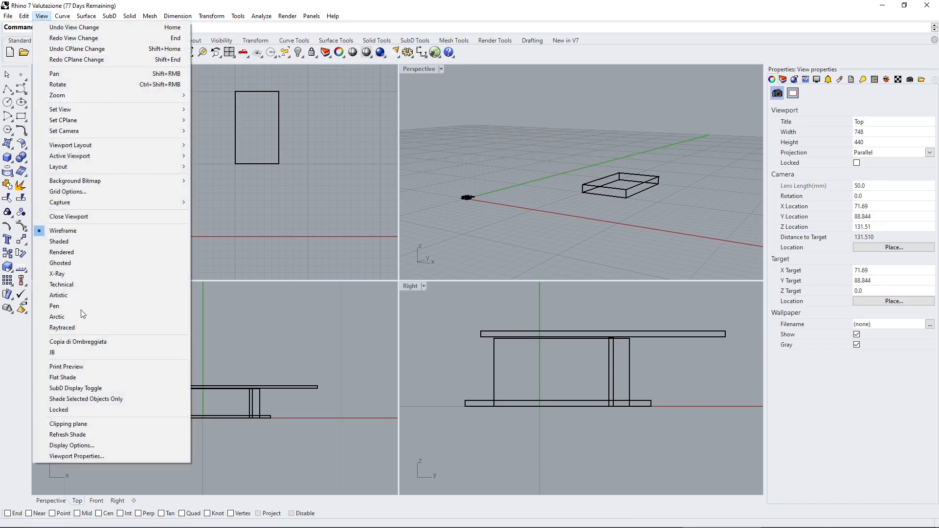
{"action": "left_click", "coordinate": [44, 17]}
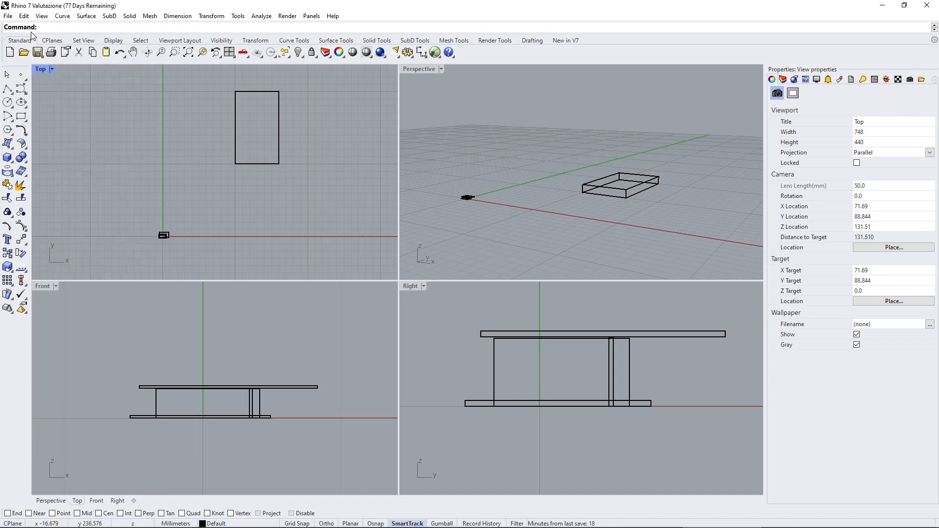
{"action": "left_click", "coordinate": [85, 40]}
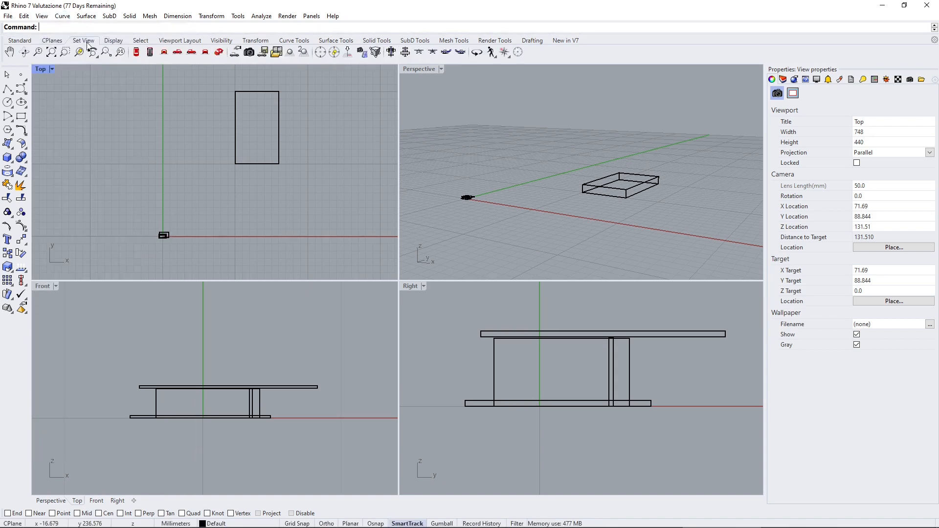
{"action": "left_click", "coordinate": [111, 41]}
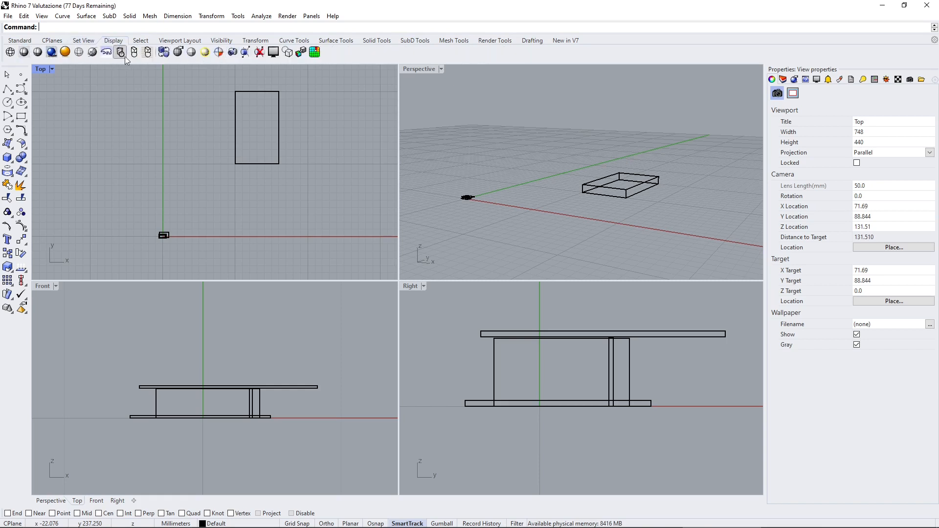
{"action": "left_click", "coordinate": [179, 40]}
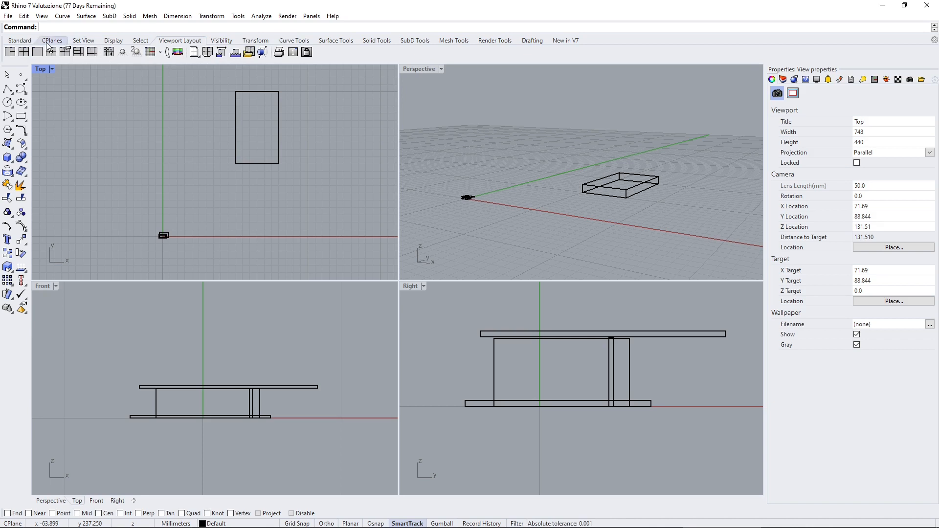
{"action": "left_click", "coordinate": [20, 40]}
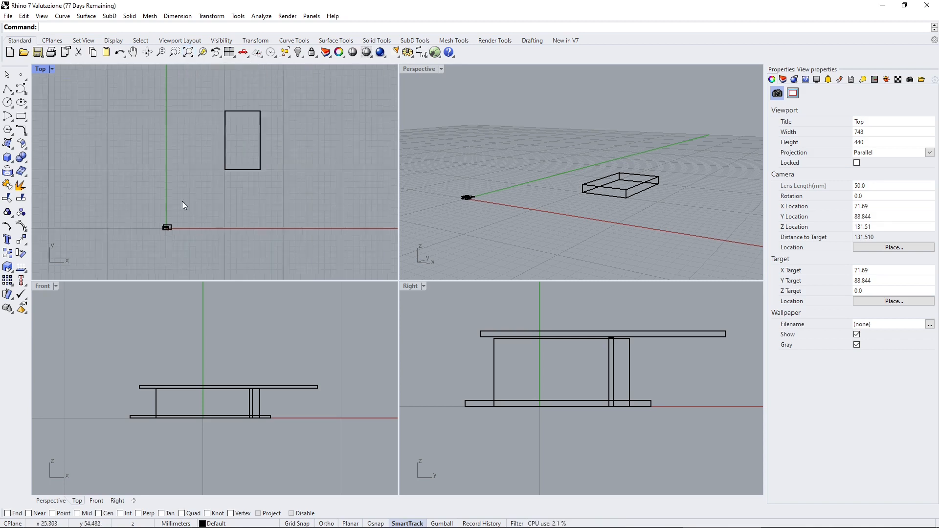
Zoom the Top view out extremely far, and bring the whole model back into view with Zoom Extents.
{"action": "scroll", "coordinate": [157, 209], "scroll_direction": "down", "scroll_amount": 10}
{"action": "scroll", "coordinate": [226, 204], "scroll_direction": "down", "scroll_amount": 10}
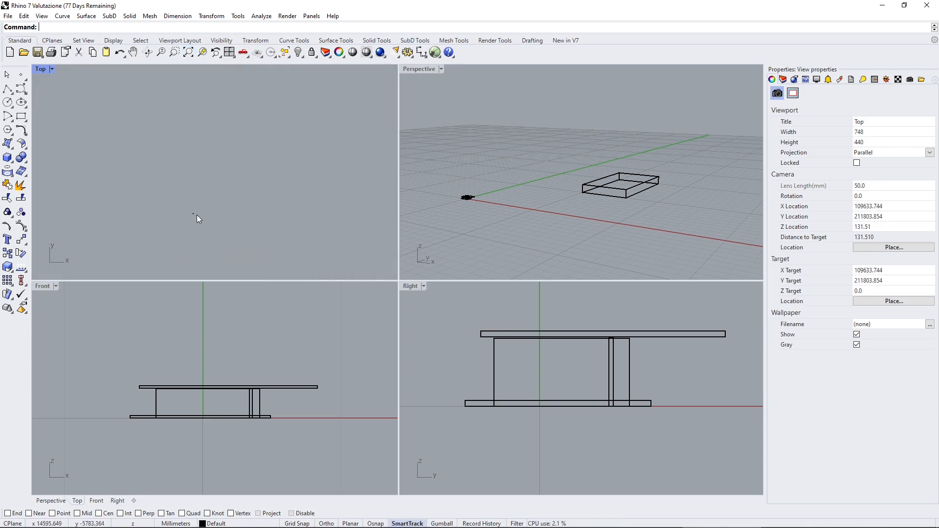
{"action": "scroll", "coordinate": [252, 176], "scroll_direction": "down", "scroll_amount": 10}
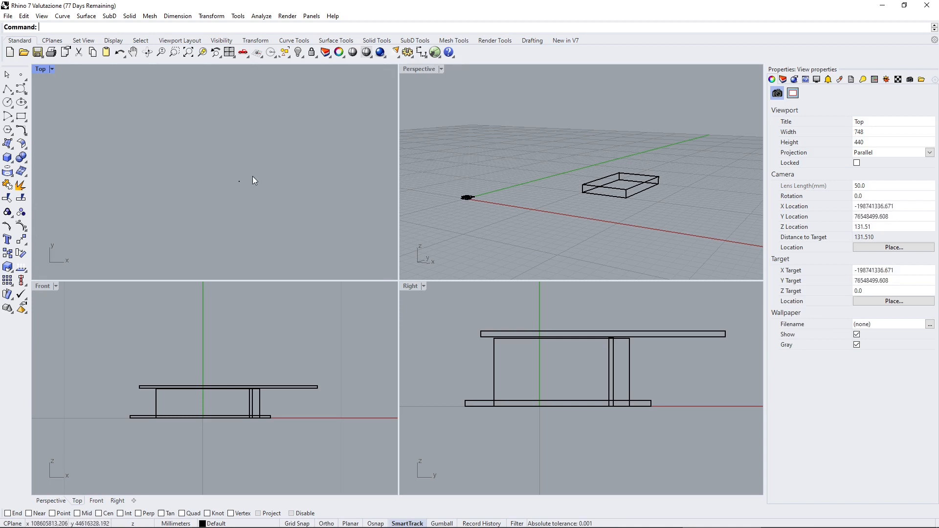
{"action": "left_click", "coordinate": [189, 54]}
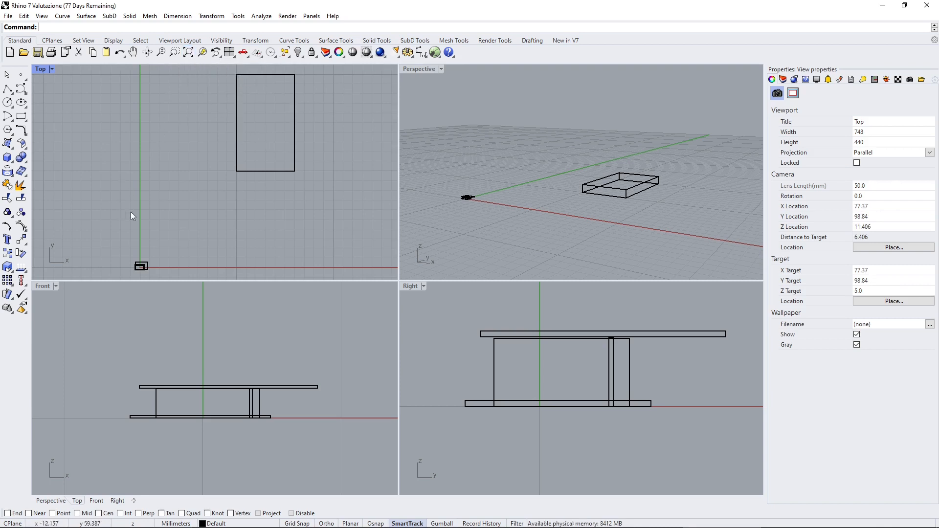
Move the 60 by 100 mm box far outside the grid toward positive X and Y, fit the Top view with Zoom Extents, and deselect it.
{"action": "scroll", "coordinate": [131, 200], "scroll_direction": "down", "scroll_amount": 15}
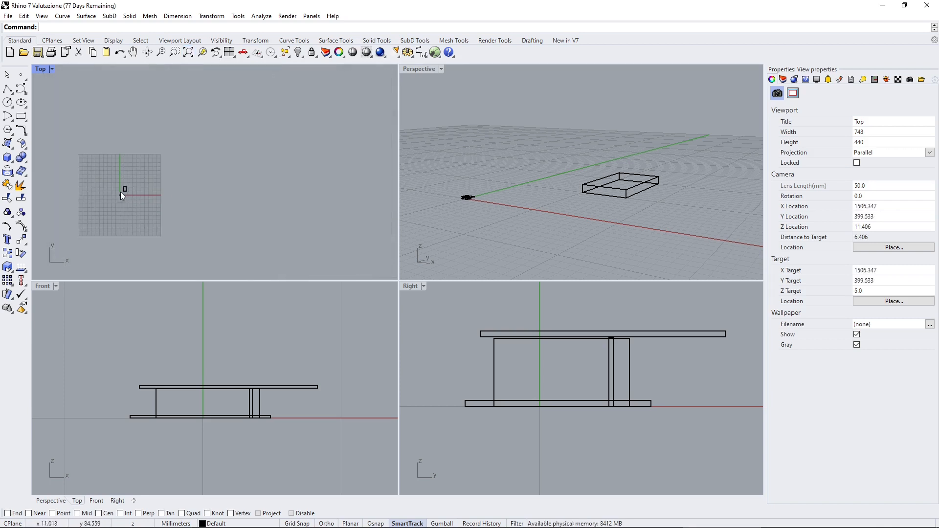
{"action": "left_click", "coordinate": [128, 190]}
{"action": "left_click_drag", "start_coordinate": [128, 190], "coordinate": [385, 81]}
{"action": "left_click", "coordinate": [189, 52]}
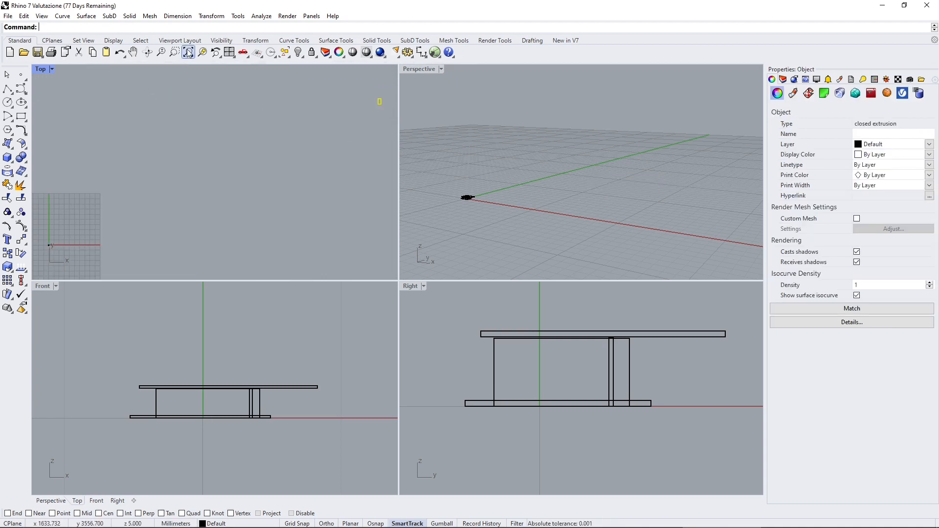
{"action": "left_click", "coordinate": [289, 139]}
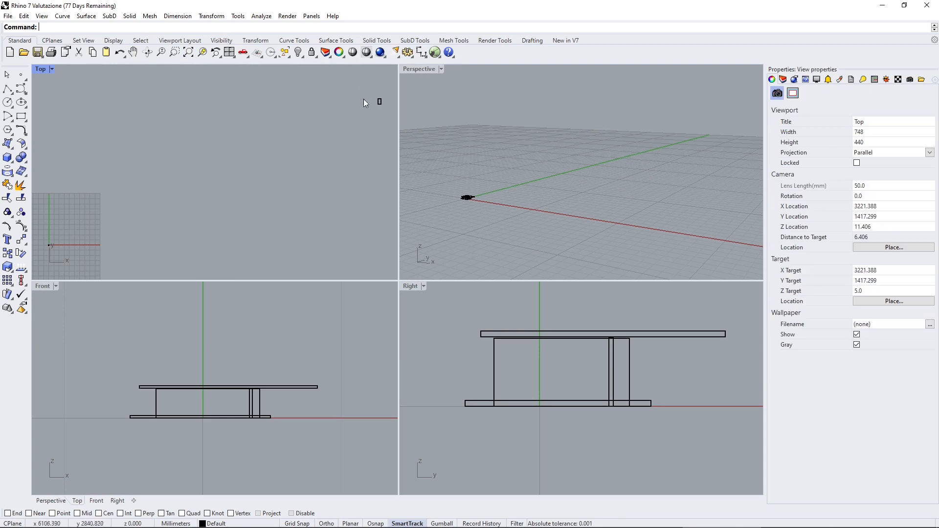
Move the distant box back onto the grid in the Top view, in the positive X and Y quadrant near the pavilion.
{"action": "left_click", "coordinate": [378, 102]}
{"action": "left_click_drag", "start_coordinate": [379, 102], "coordinate": [59, 237]}
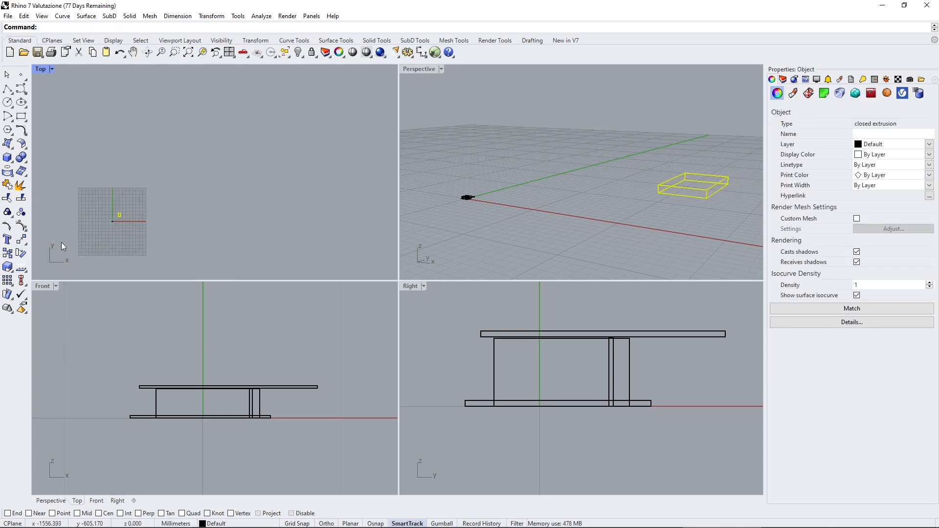
{"action": "scroll", "coordinate": [113, 220], "scroll_direction": "up", "scroll_amount": 8}
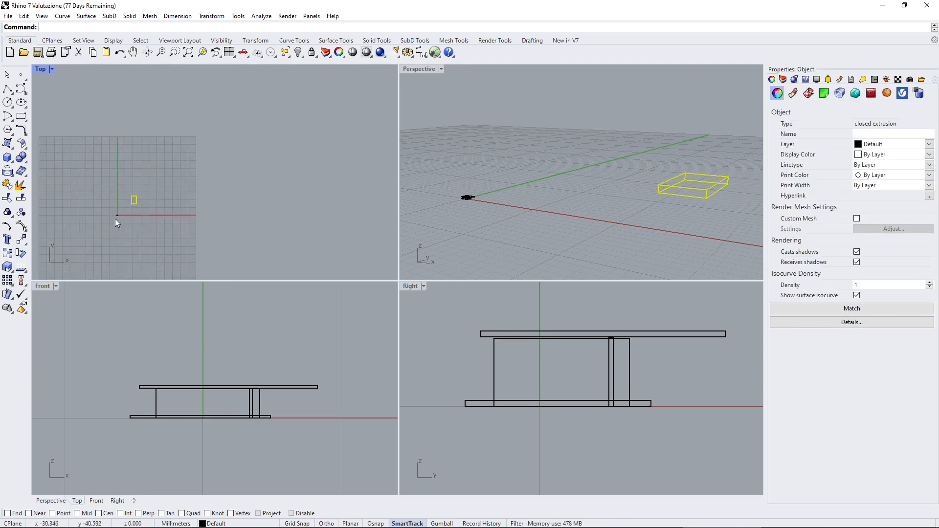
Fit the whole model in the Top view with Zoom Extents, extend the fit to all viewports, and deselect the box.
{"action": "left_click", "coordinate": [189, 57]}
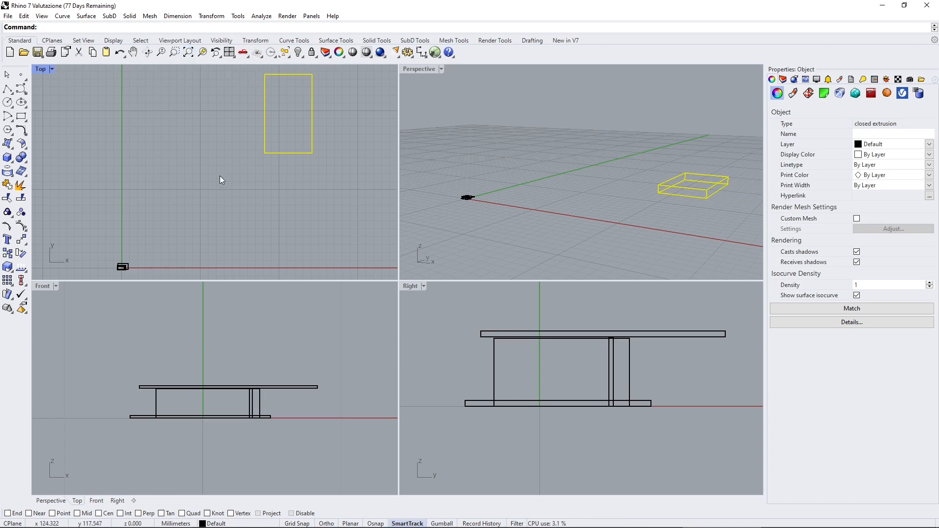
{"action": "right_click", "coordinate": [189, 53]}
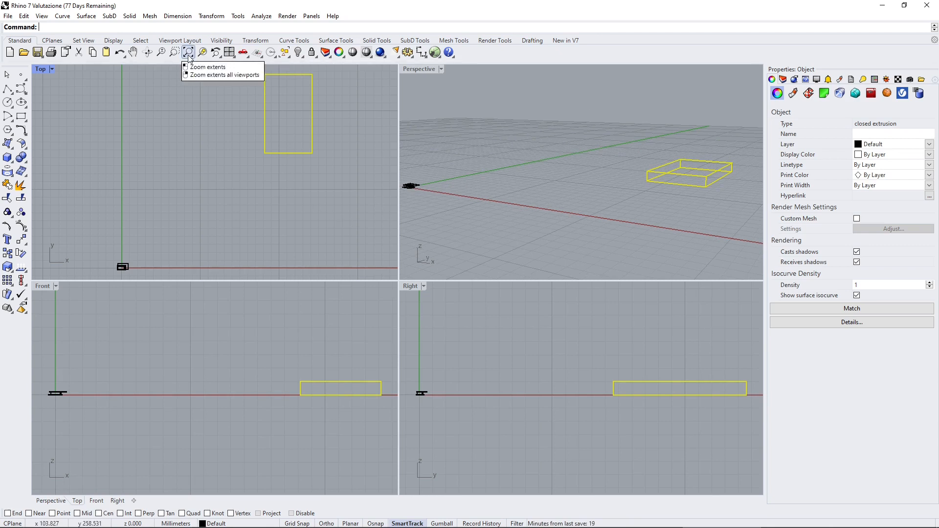
{"action": "left_click", "coordinate": [210, 79]}
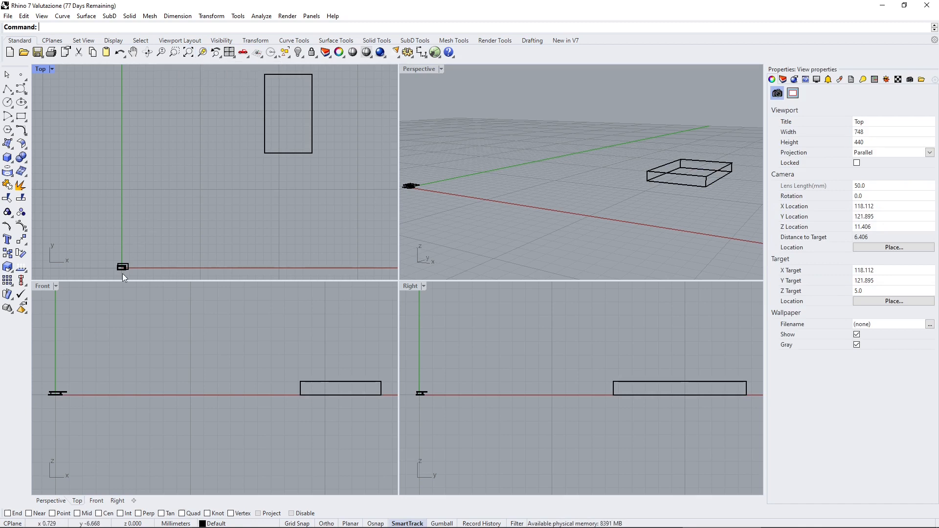
Select the pavilion's short wall in the Top view and zoom to it with Zoom Selected, first there and in all viewports.
{"action": "scroll", "coordinate": [123, 274], "scroll_direction": "up", "scroll_amount": 5}
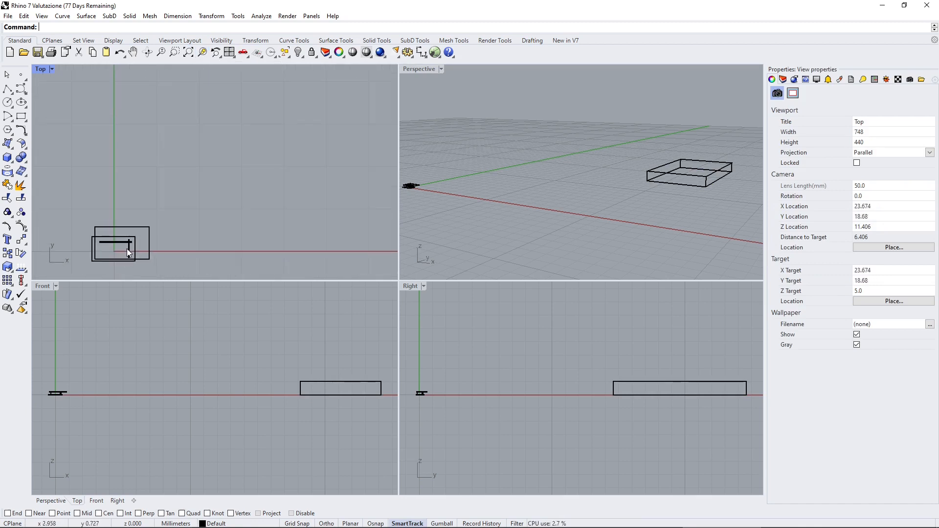
{"action": "left_click", "coordinate": [128, 249]}
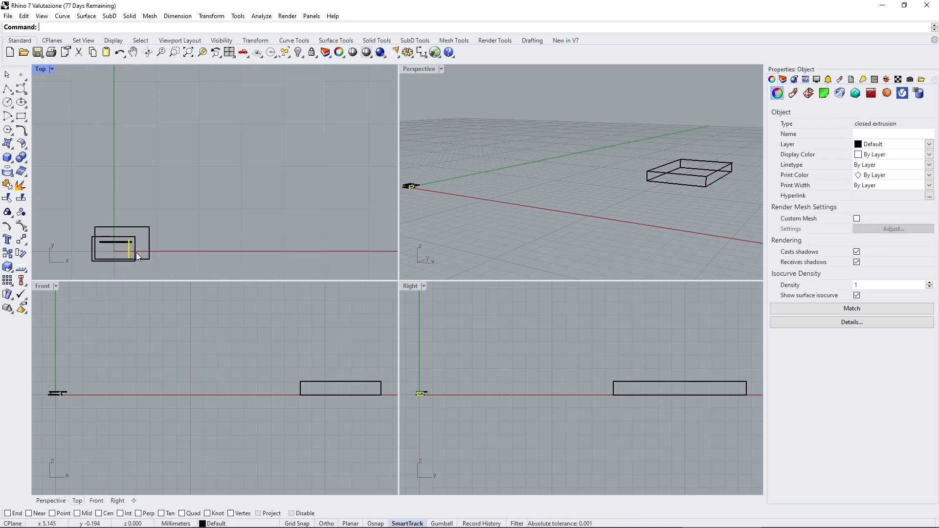
{"action": "left_click", "coordinate": [202, 53]}
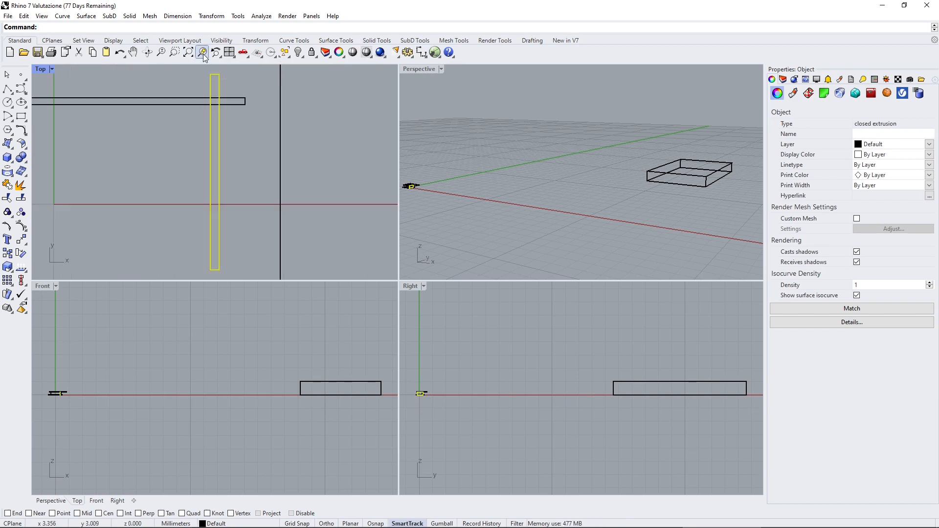
{"action": "right_click", "coordinate": [202, 53]}
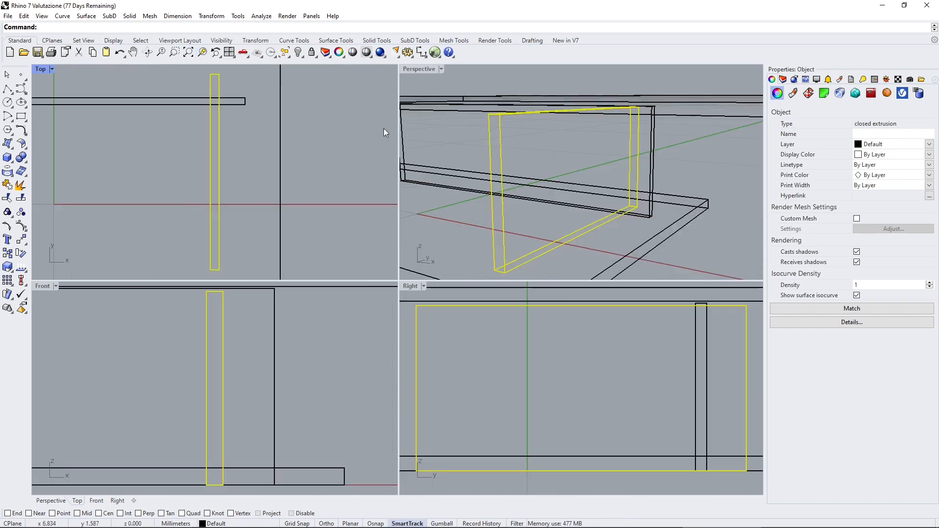
Examine the selected wall and the surrounding pavilion in the Perspective view from near and far.
{"action": "left_click", "coordinate": [511, 130]}
{"action": "scroll", "coordinate": [512, 130], "scroll_direction": "down", "scroll_amount": 11}
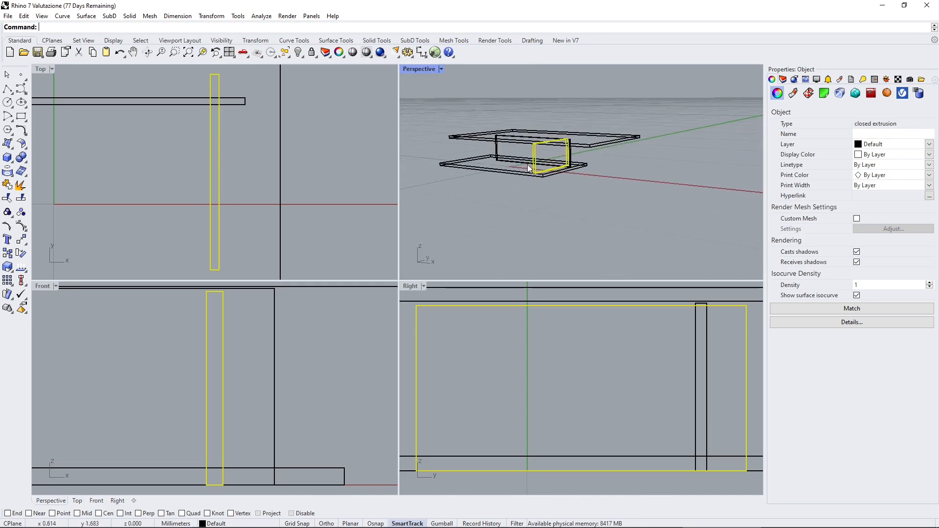
{"action": "scroll", "coordinate": [508, 154], "scroll_direction": "up", "scroll_amount": 7}
{"action": "scroll", "coordinate": [479, 152], "scroll_direction": "down", "scroll_amount": 6}
{"action": "scroll", "coordinate": [484, 157], "scroll_direction": "up", "scroll_amount": 8}
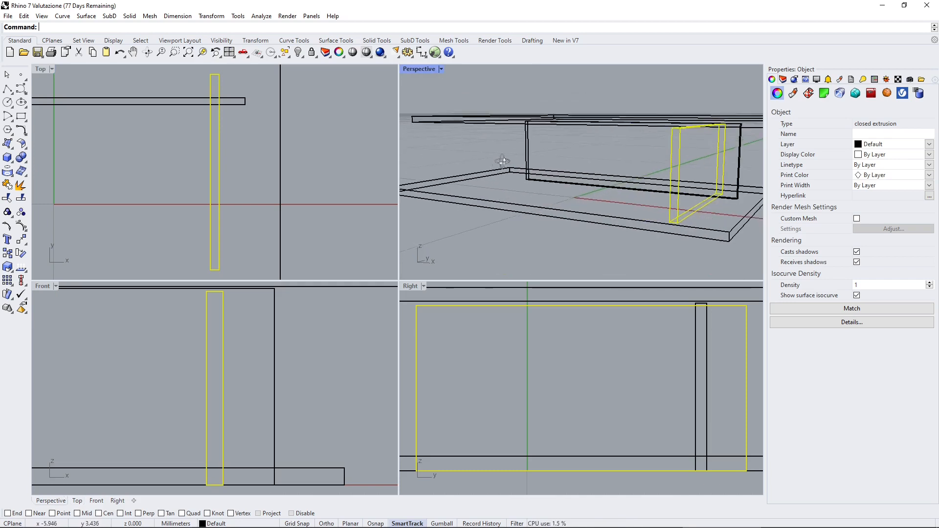
Deselect the wall, and orbit the Perspective view to look down on the pavilion before reverting with Undo View Change.
{"action": "left_click", "coordinate": [260, 153]}
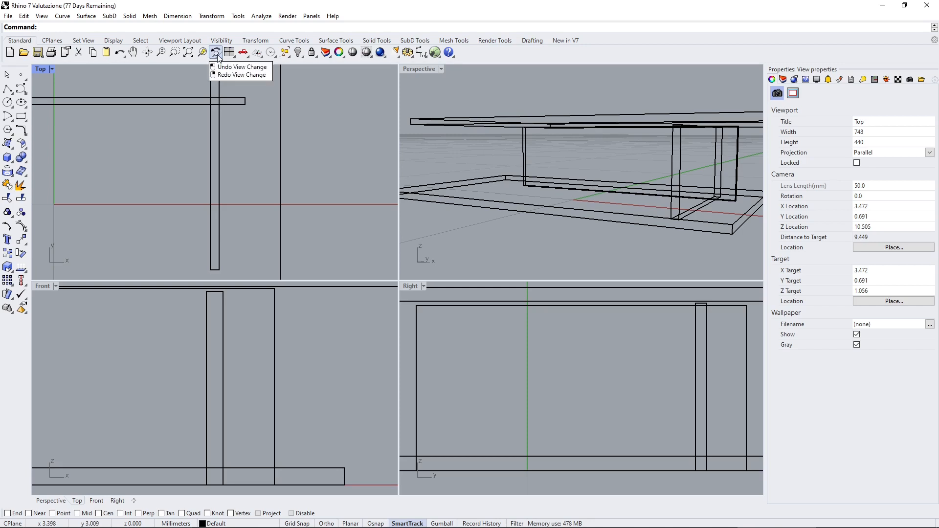
{"action": "right_click_drag", "start_coordinate": [591, 209], "coordinate": [410, 105]}
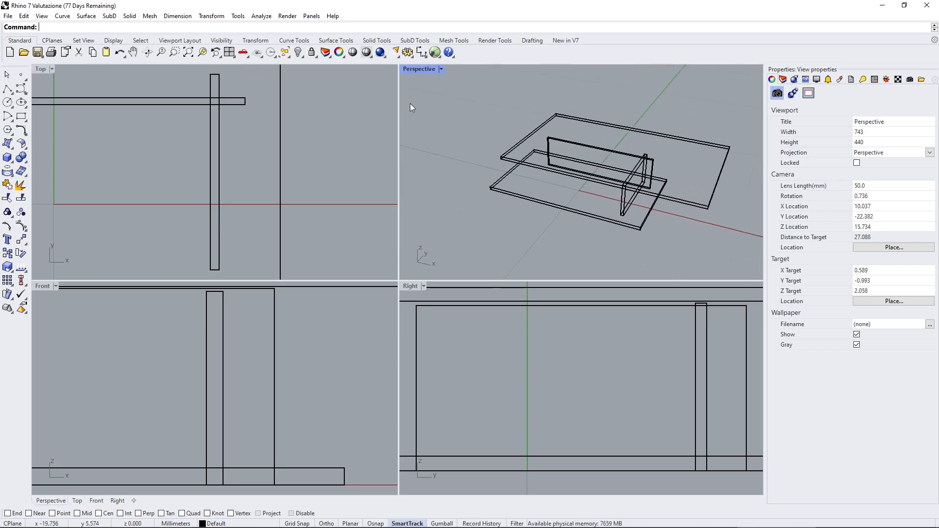
{"action": "left_click", "coordinate": [215, 54]}
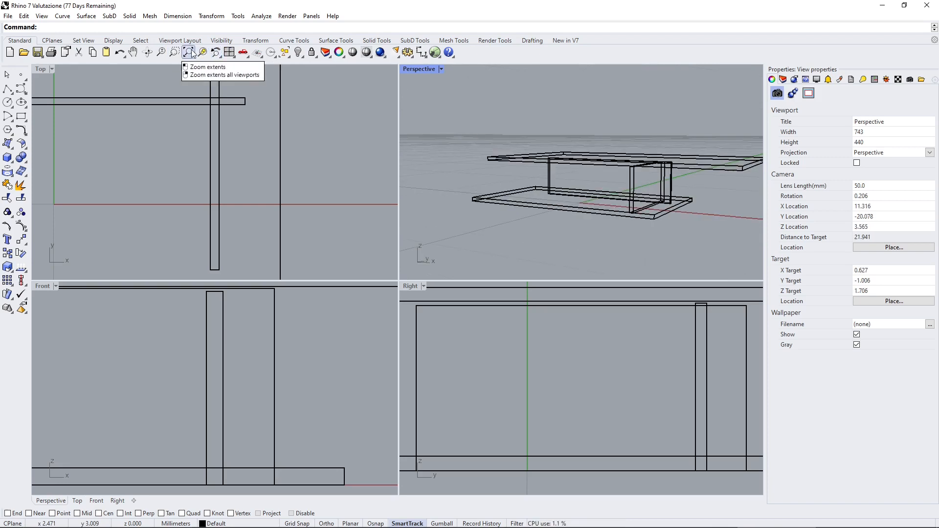
{"action": "left_click", "coordinate": [24, 16]}
{"action": "mouse_move", "coordinate": [41, 16]}
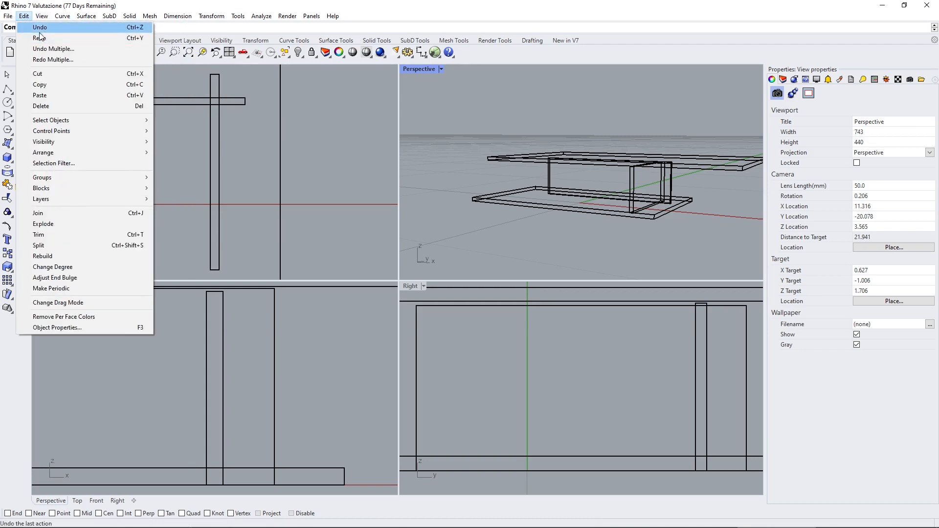
{"action": "left_click", "coordinate": [179, 6]}
Orbit and zoom the Perspective view around the pavilion, stepping back through earlier views with Undo View Change.
{"action": "right_click_drag", "start_coordinate": [653, 143], "coordinate": [420, 121]}
{"action": "left_click", "coordinate": [216, 51]}
{"action": "left_click", "coordinate": [215, 52]}
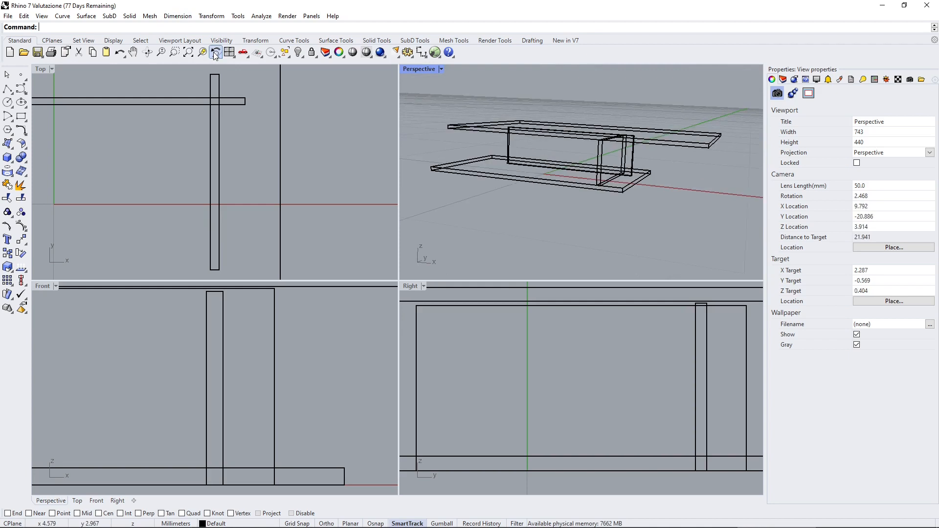
{"action": "left_click", "coordinate": [216, 52]}
{"action": "right_click_drag", "start_coordinate": [505, 148], "coordinate": [495, 149]}
{"action": "scroll", "coordinate": [495, 148], "scroll_direction": "up", "scroll_amount": 1}
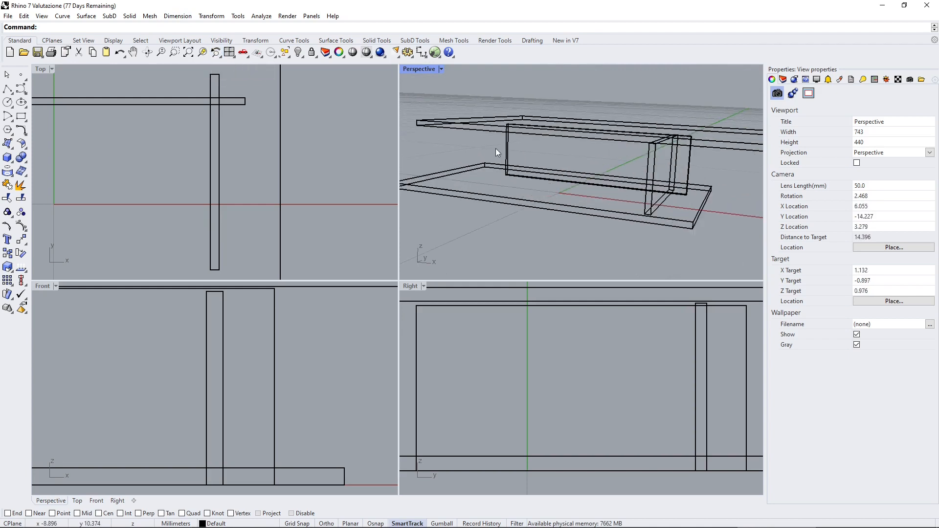
{"action": "scroll", "coordinate": [495, 148], "scroll_direction": "down", "scroll_amount": 1}
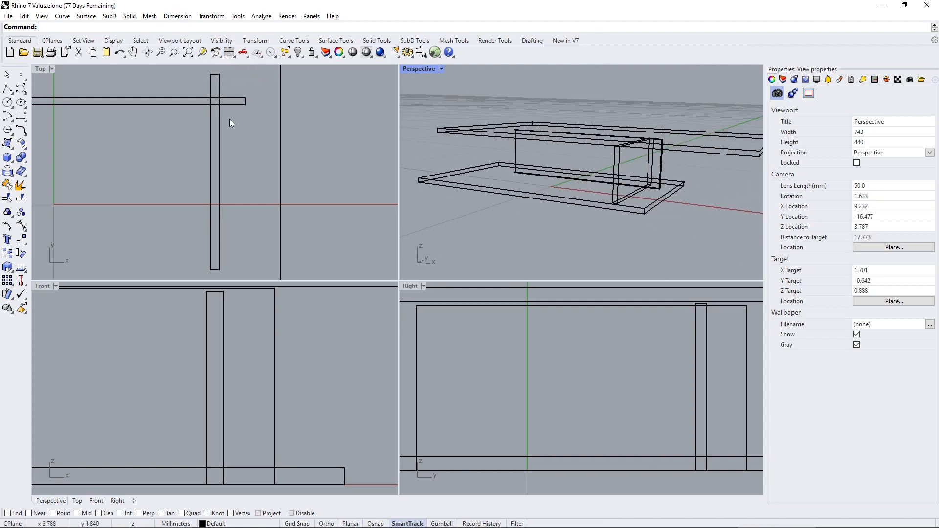
Detach the View tools as a floating toolbar over the Top viewport and shrink it to a single row.
{"action": "left_click", "coordinate": [220, 57]}
{"action": "left_click", "coordinate": [226, 61]}
{"action": "left_click_drag", "start_coordinate": [4, 72], "coordinate": [117, 82]}
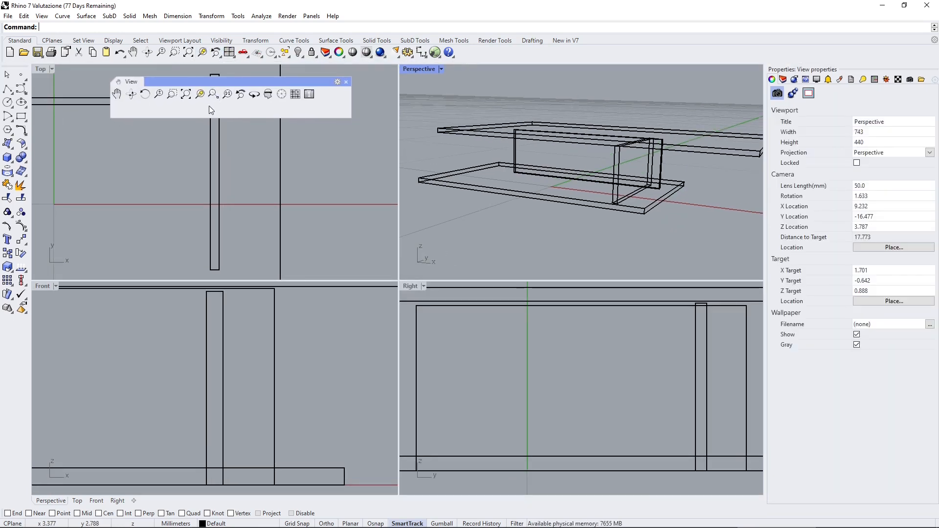
{"action": "left_click_drag", "start_coordinate": [248, 115], "coordinate": [268, 113]}
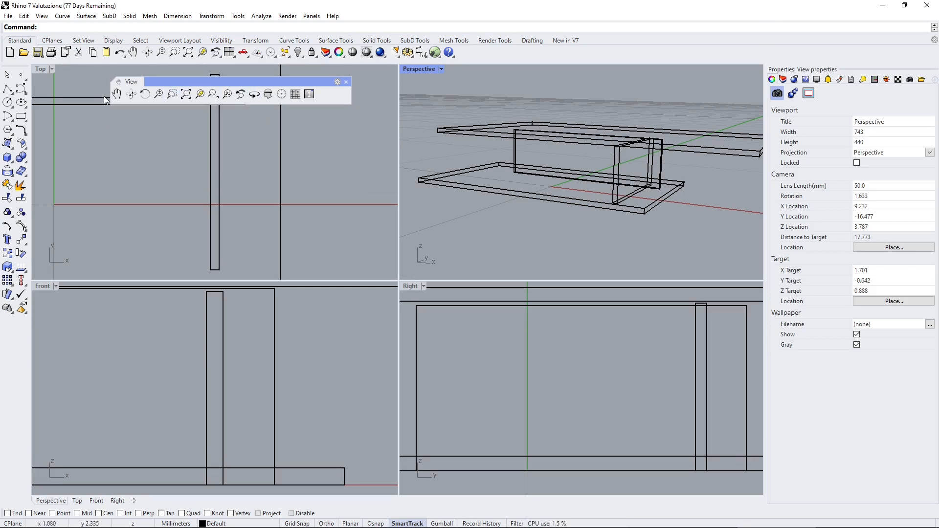
{"action": "mouse_move", "coordinate": [279, 79]}
{"action": "left_mouse_down"}
{"action": "mouse_move", "coordinate": [290, 89]}
{"action": "mouse_move", "coordinate": [290, 75]}
{"action": "mouse_move", "coordinate": [279, 80]}
{"action": "left_mouse_up"}
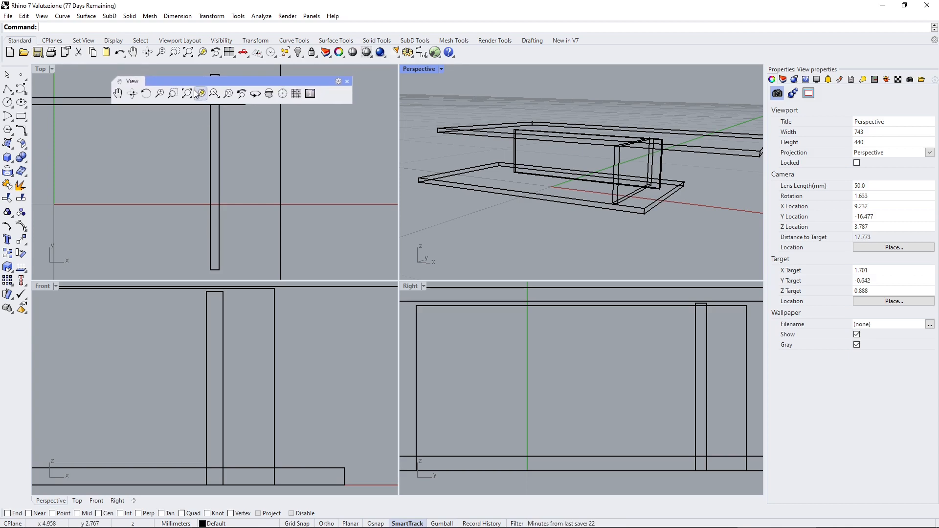
Rotate the Perspective view slightly with Turntable, stop the rotation, and close the floating View toolbar.
{"action": "left_click", "coordinate": [254, 94]}
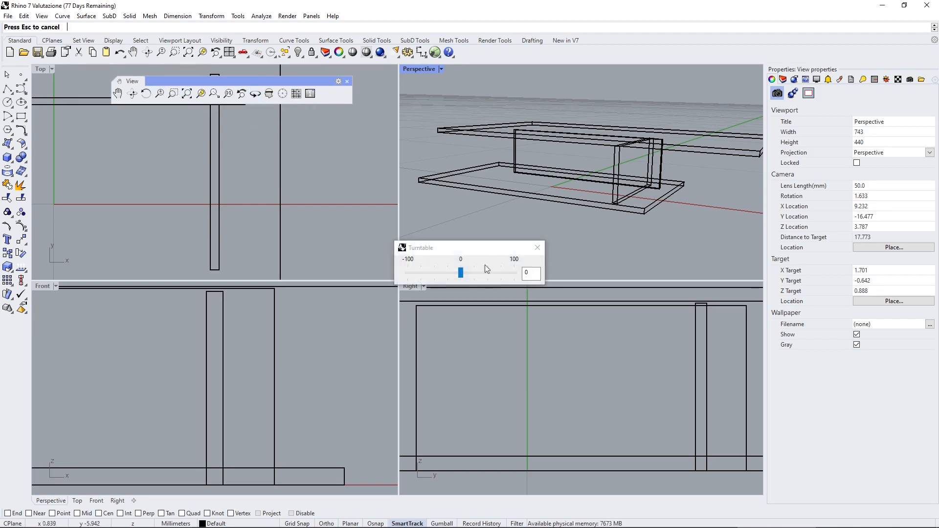
{"action": "left_click_drag", "start_coordinate": [461, 277], "coordinate": [462, 273]}
{"action": "left_click", "coordinate": [537, 247]}
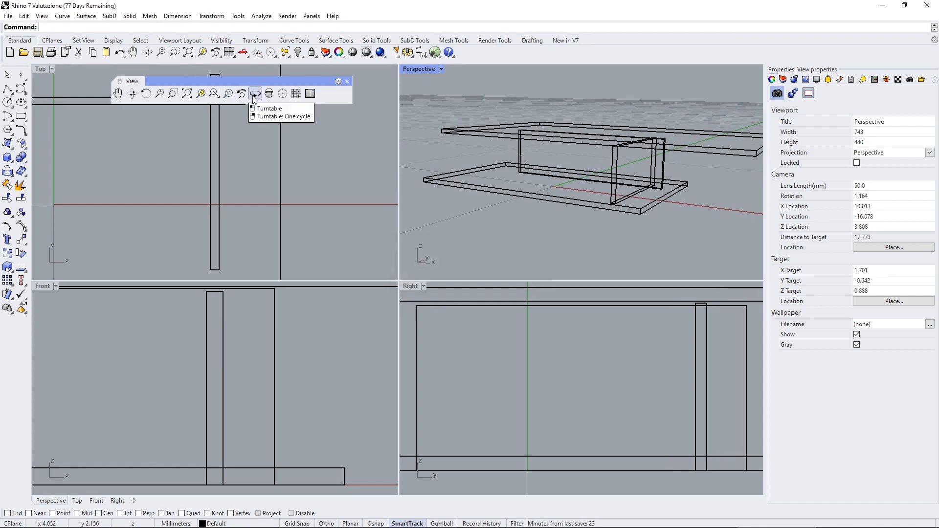
{"action": "left_click", "coordinate": [347, 81]}
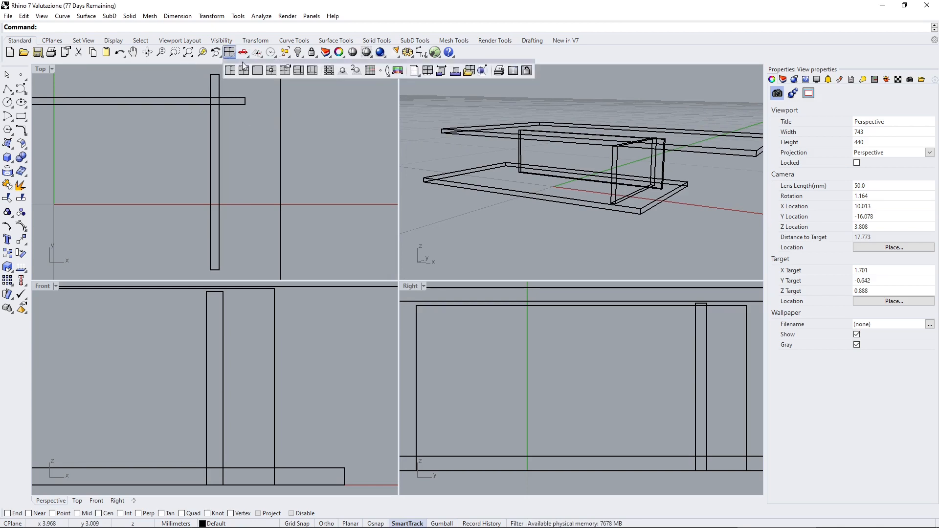
Detach the Viewport Layout tools as a single-row floating toolbar, and show the same tool set in the docked toolbar.
{"action": "left_click", "coordinate": [230, 55]}
{"action": "left_click_drag", "start_coordinate": [2, 72], "coordinate": [168, 87]}
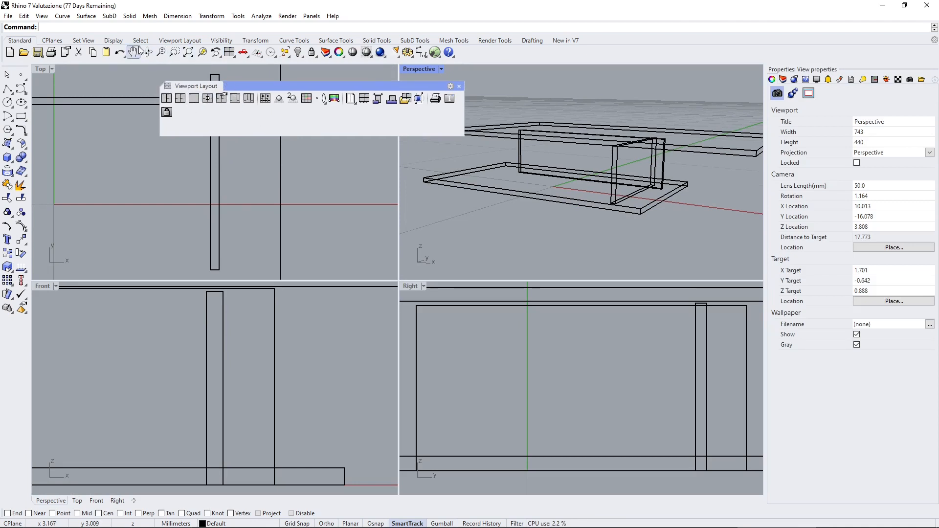
{"action": "left_click", "coordinate": [170, 42]}
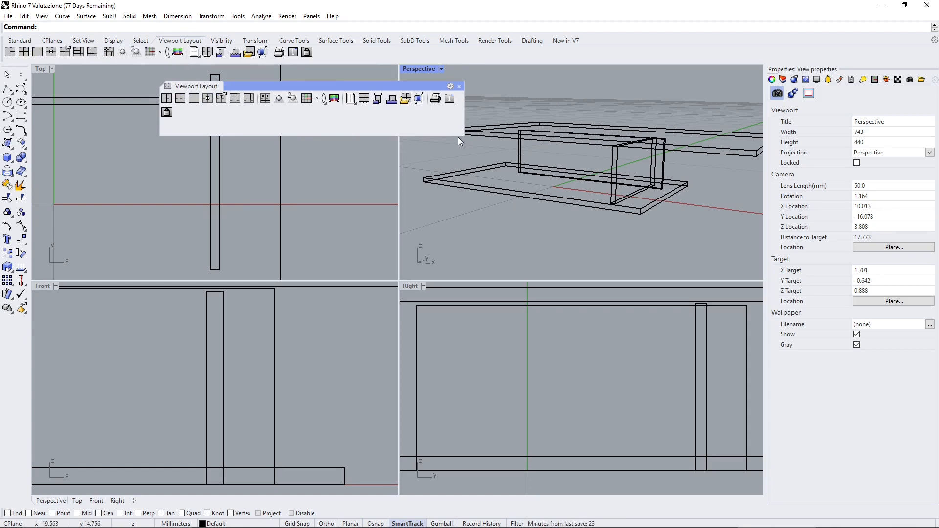
{"action": "left_click_drag", "start_coordinate": [452, 133], "coordinate": [452, 109]}
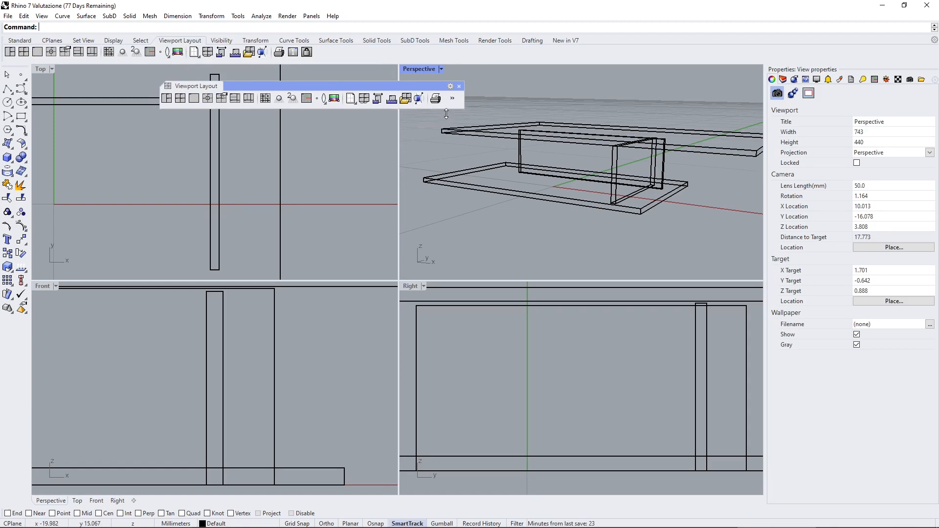
Switch to the three-viewport layout and back to the four-viewport layout, and maximize and restore the Perspective viewport.
{"action": "left_click", "coordinate": [167, 98]}
{"action": "left_click", "coordinate": [182, 101]}
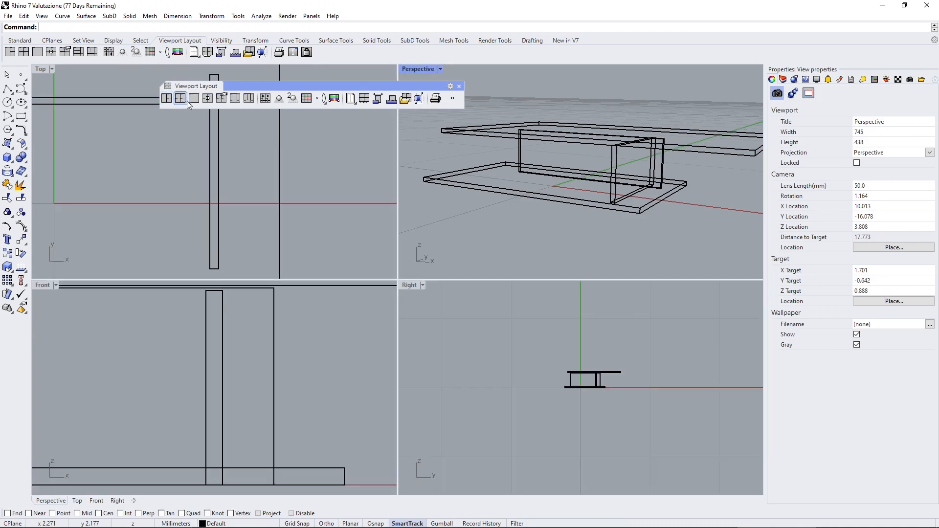
{"action": "left_click", "coordinate": [191, 99]}
{"action": "left_click", "coordinate": [191, 99]}
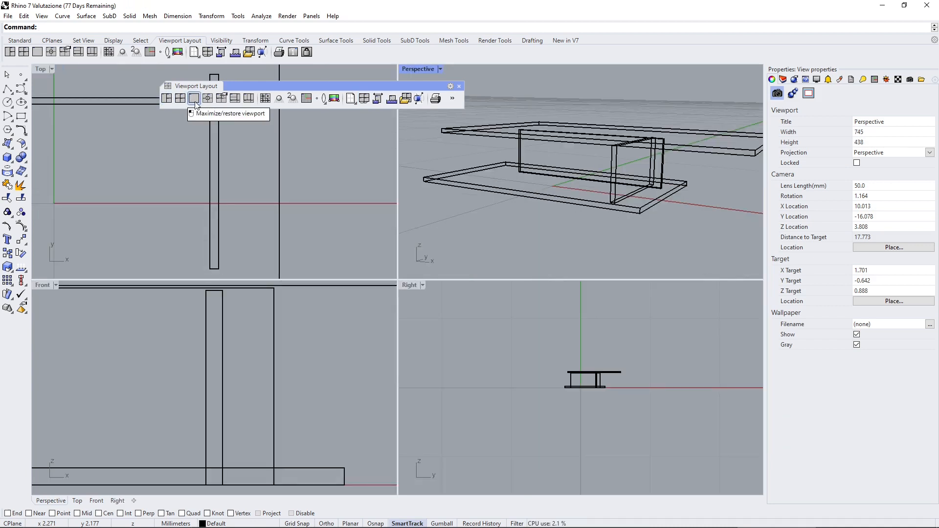
Move the floating toolbar off the viewport titles, and maximize and restore the Perspective and Top viewports in turn.
{"action": "left_click_drag", "start_coordinate": [289, 86], "coordinate": [332, 123]}
{"action": "double_click", "coordinate": [418, 68]}
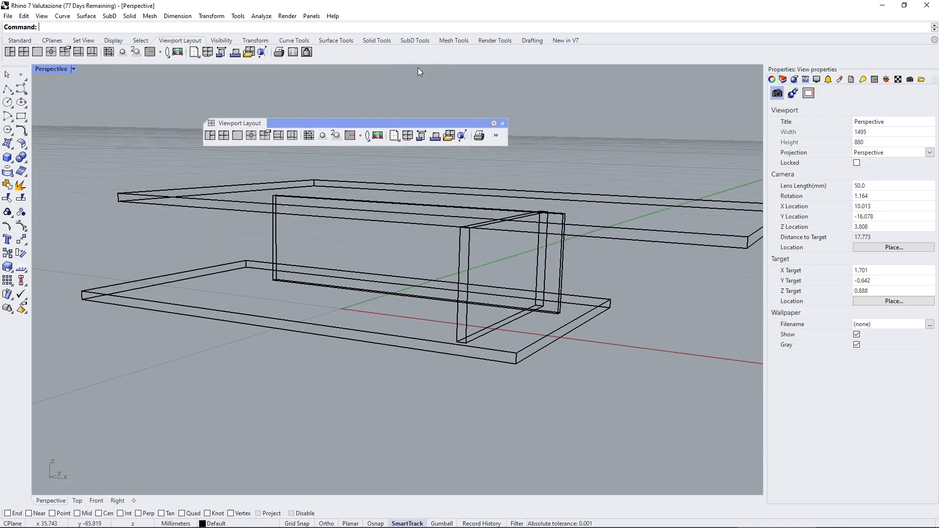
{"action": "double_click", "coordinate": [53, 69]}
{"action": "left_click", "coordinate": [40, 70]}
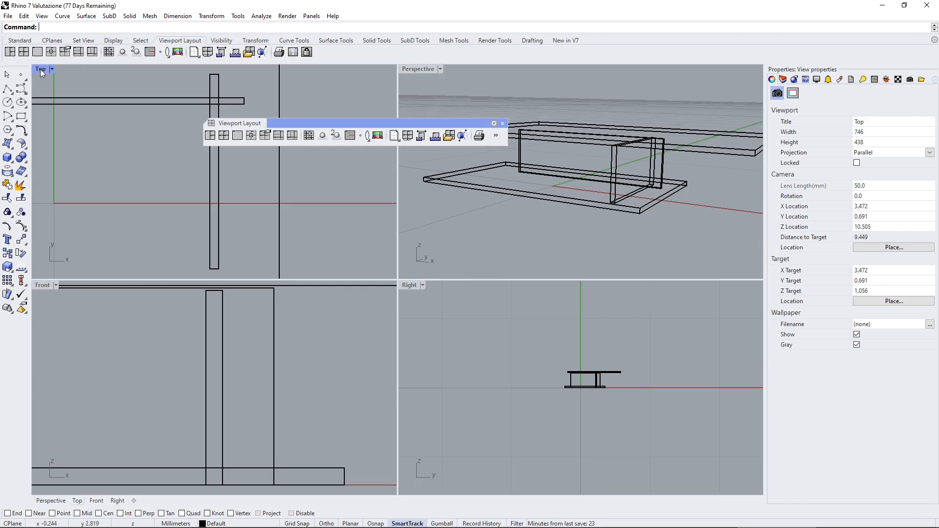
{"action": "double_click", "coordinate": [41, 69]}
{"action": "double_click", "coordinate": [41, 69]}
Place the floating toolbar at the middle of the drawing area and add a new Top viewport with New Viewport.
{"action": "left_click_drag", "start_coordinate": [333, 126], "coordinate": [372, 224]}
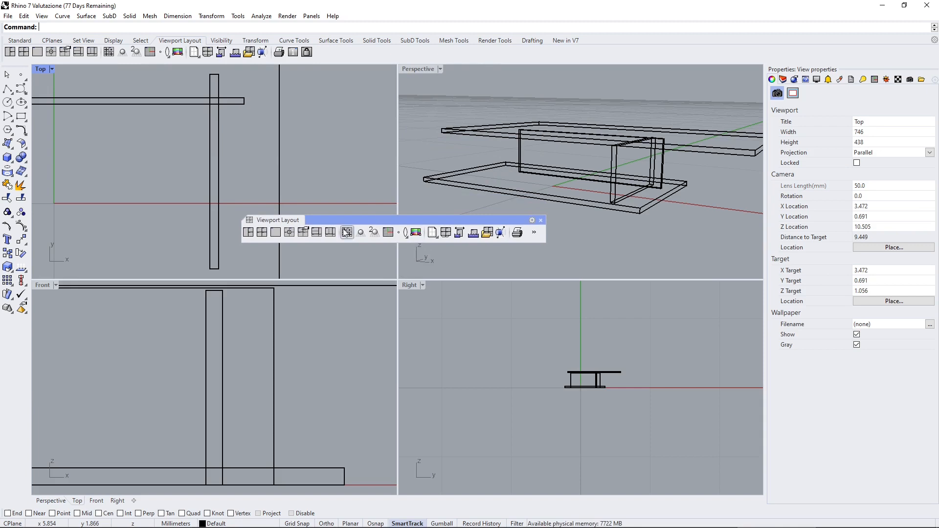
{"action": "left_click", "coordinate": [289, 232]}
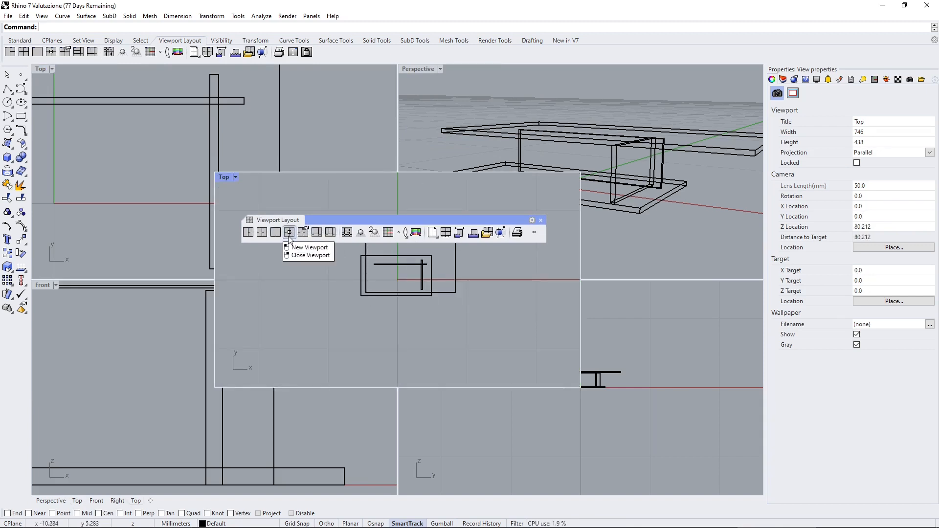
Split the original Top viewport horizontally and the Perspective viewport vertically.
{"action": "left_click", "coordinate": [348, 131]}
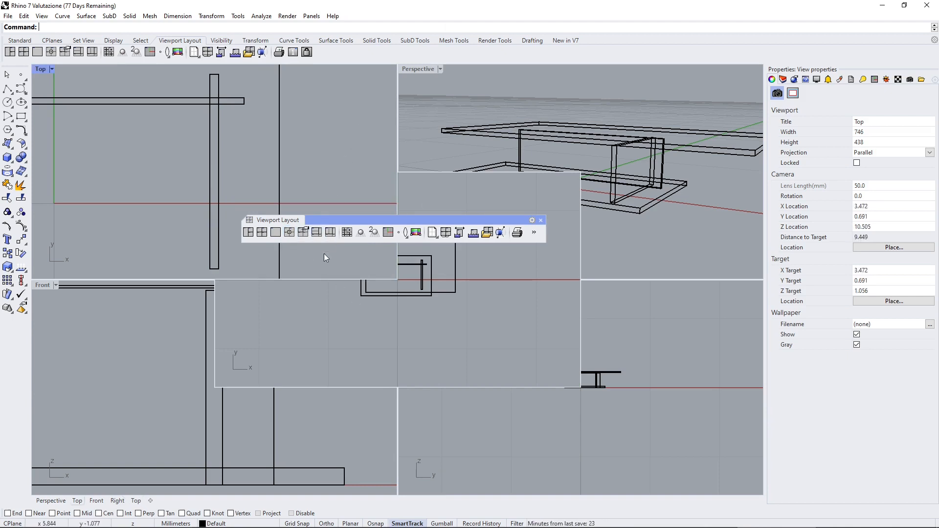
{"action": "left_click", "coordinate": [321, 234]}
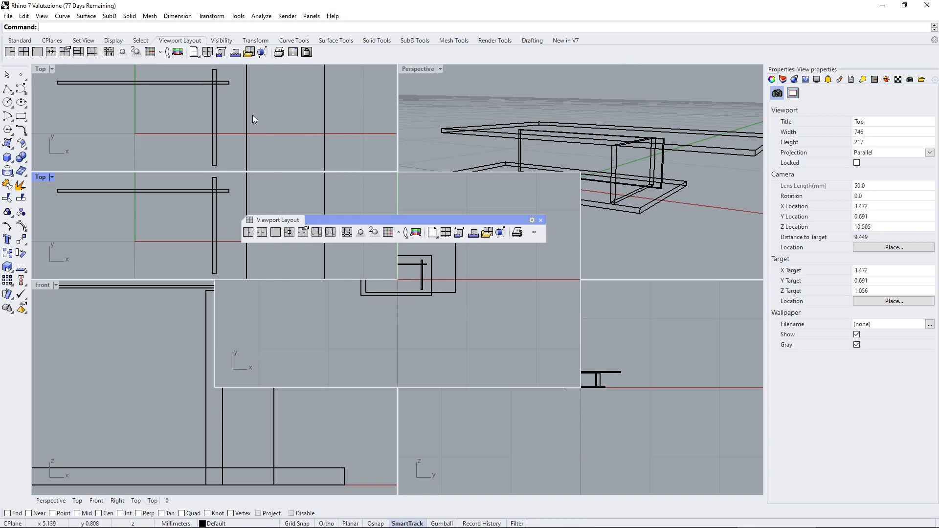
{"action": "left_click", "coordinate": [480, 111]}
{"action": "left_click", "coordinate": [330, 232]}
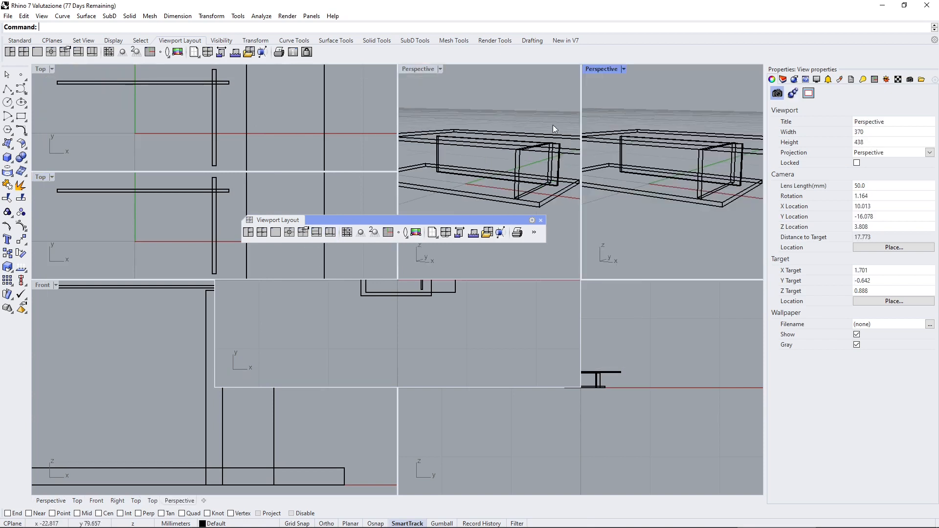
Zoom out the first Perspective viewport, shift the floating toolbar slightly up and restore the four-viewport layout.
{"action": "scroll", "coordinate": [514, 172], "scroll_direction": "down", "scroll_amount": 4}
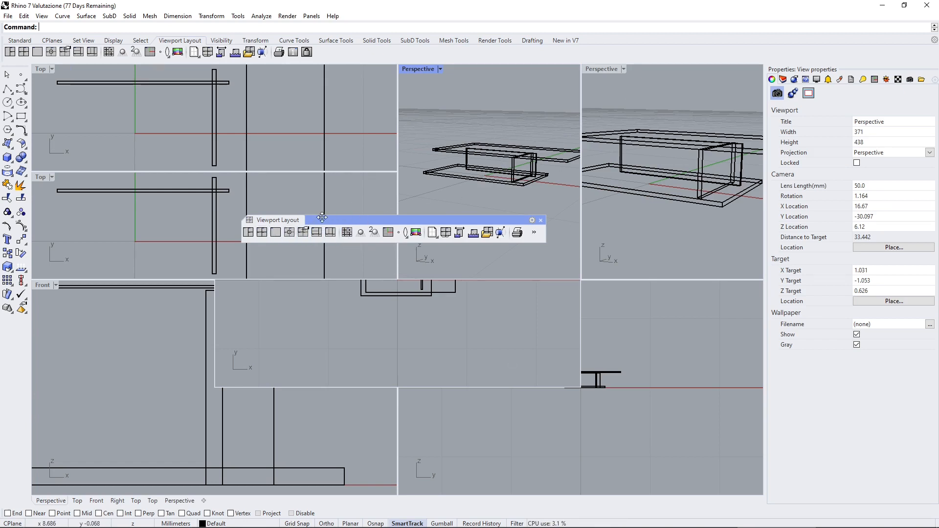
{"action": "left_click_drag", "start_coordinate": [322, 217], "coordinate": [326, 205]}
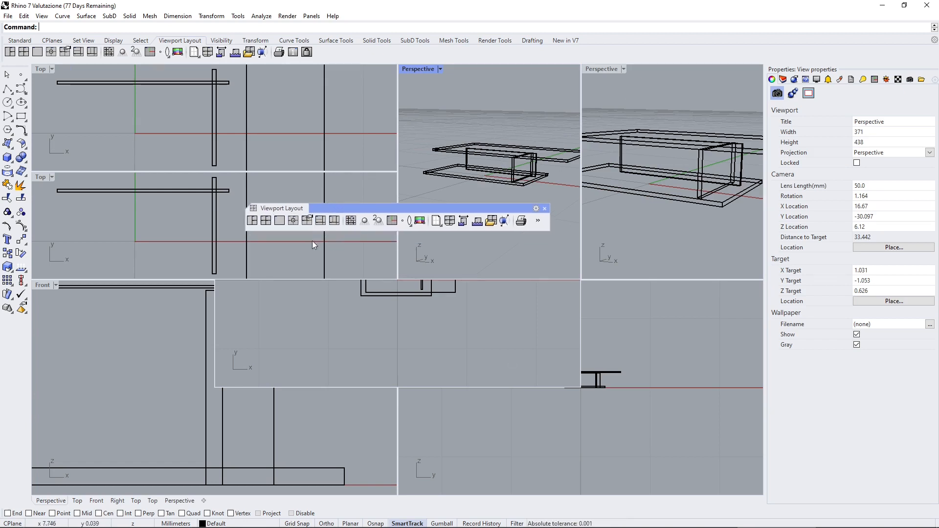
{"action": "left_click", "coordinate": [267, 223]}
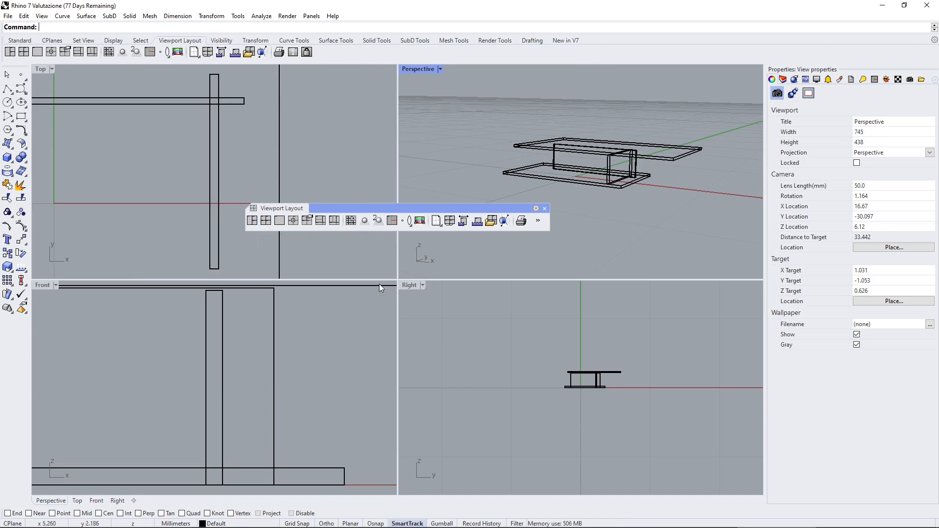
Zoom all viewports to the full extents, and zoom every viewport to the four selected pavilion boxes near the origin.
{"action": "left_click", "coordinate": [19, 40]}
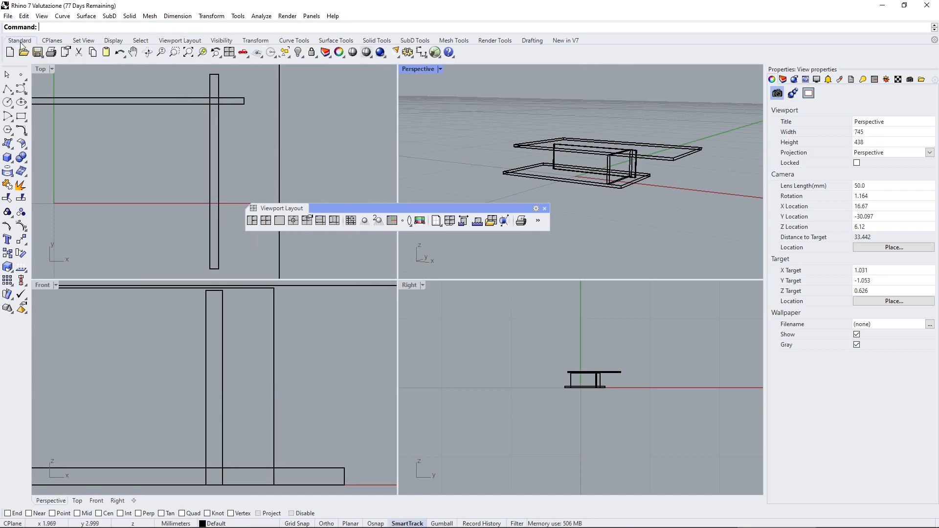
{"action": "left_click", "coordinate": [189, 53]}
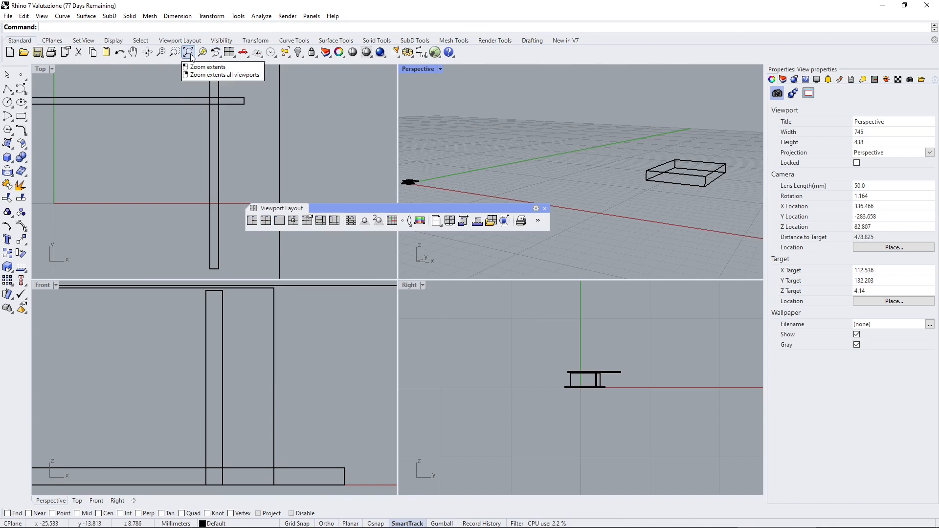
{"action": "left_click", "coordinate": [191, 55]}
{"action": "right_click", "coordinate": [194, 59]}
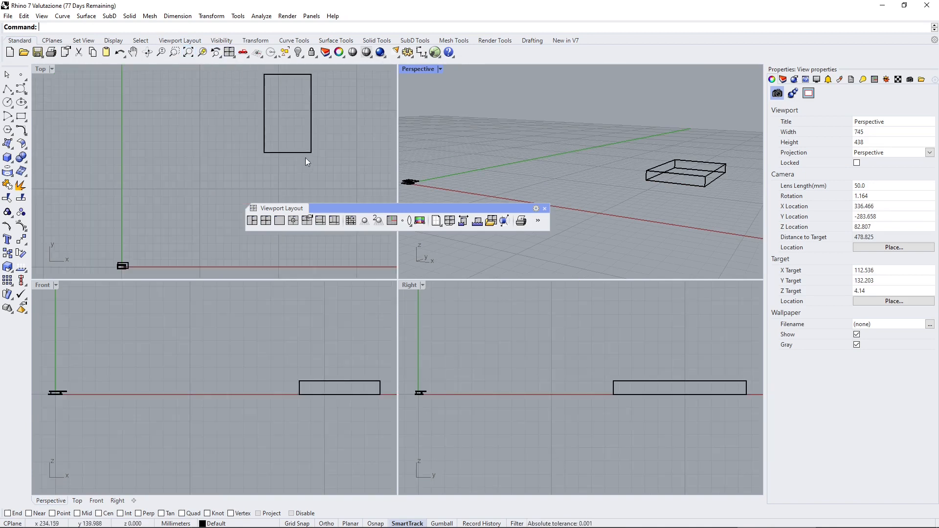
{"action": "left_click_drag", "start_coordinate": [111, 234], "coordinate": [144, 274]}
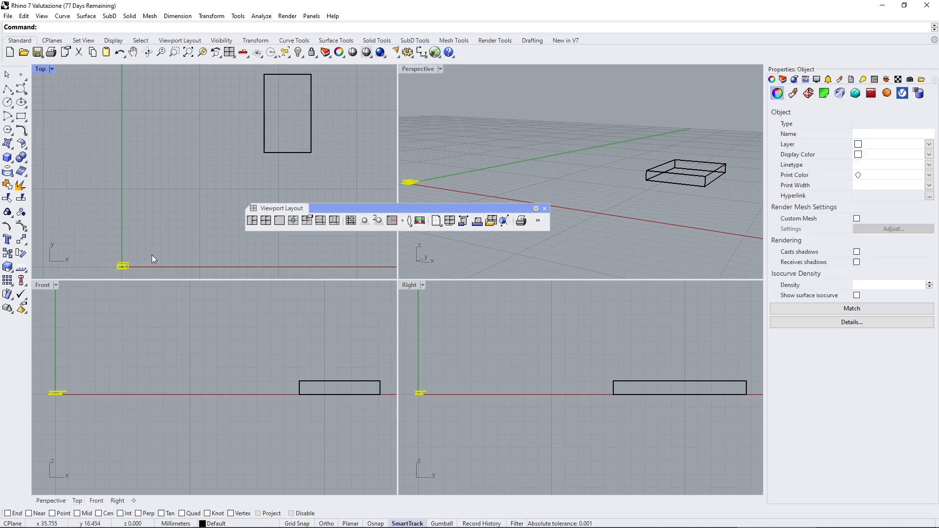
{"action": "right_click", "coordinate": [204, 55]}
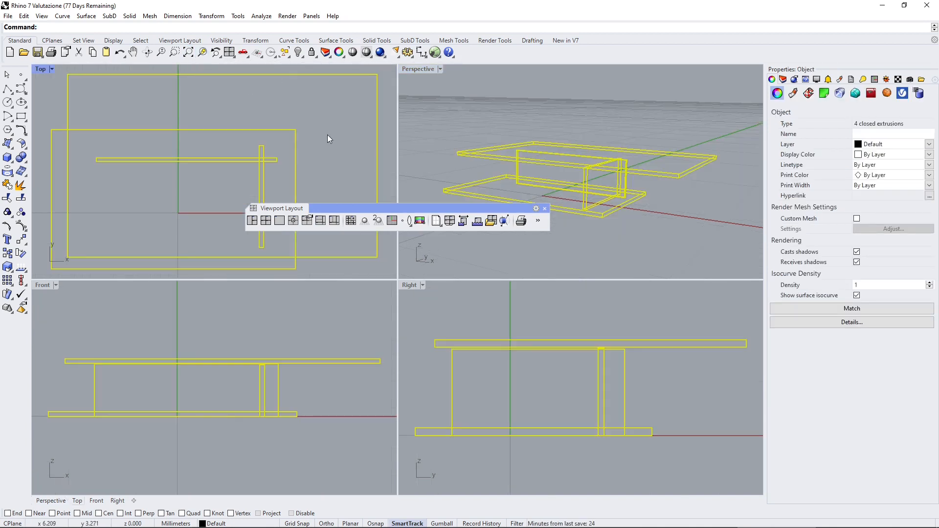
Clear the selection, lower the floating toolbar and toggle the Perspective viewport to parallel projection and back to perspective.
{"action": "left_click", "coordinate": [462, 128]}
{"action": "left_click_drag", "start_coordinate": [435, 205], "coordinate": [443, 237]}
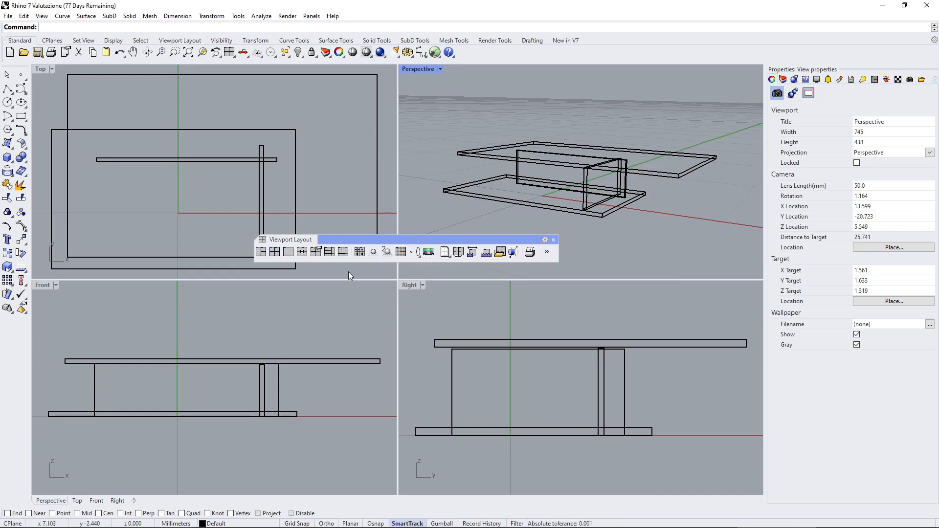
{"action": "left_click", "coordinate": [373, 253]}
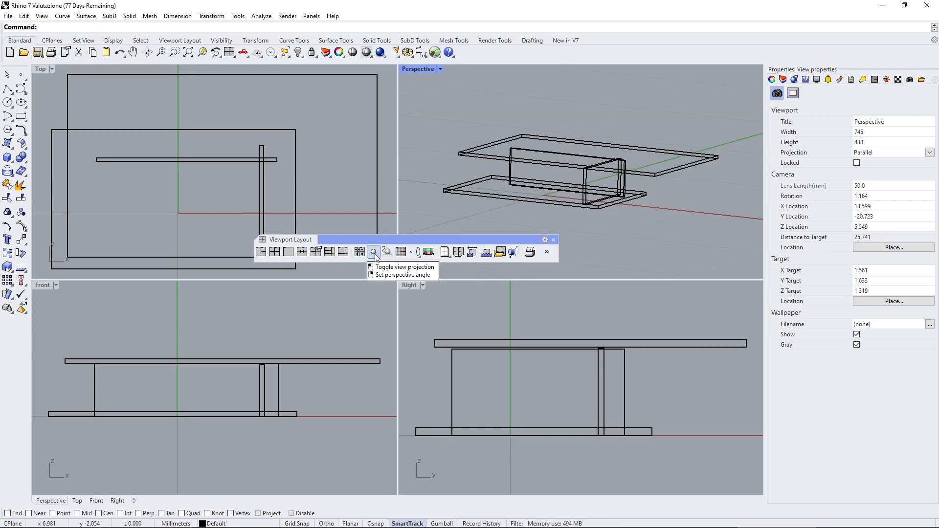
{"action": "left_click", "coordinate": [374, 253]}
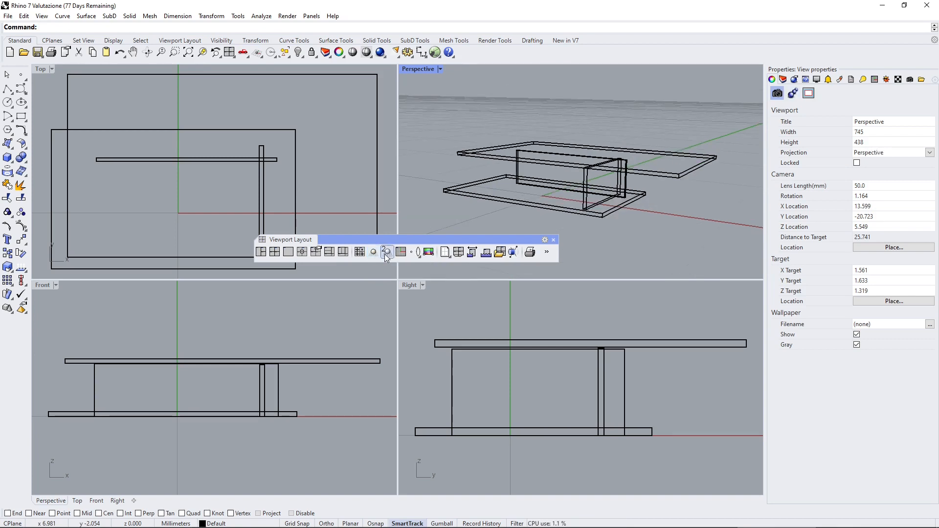
Set the Perspective viewport to two-point perspective and close the floating Viewport Layout toolbar.
{"action": "left_click", "coordinate": [386, 252]}
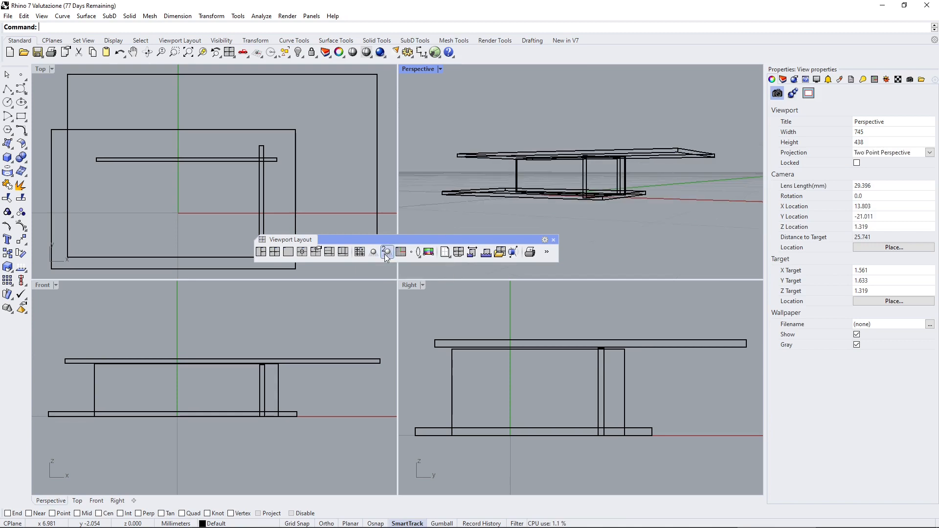
{"action": "right_click_drag", "start_coordinate": [505, 152], "coordinate": [380, 272]}
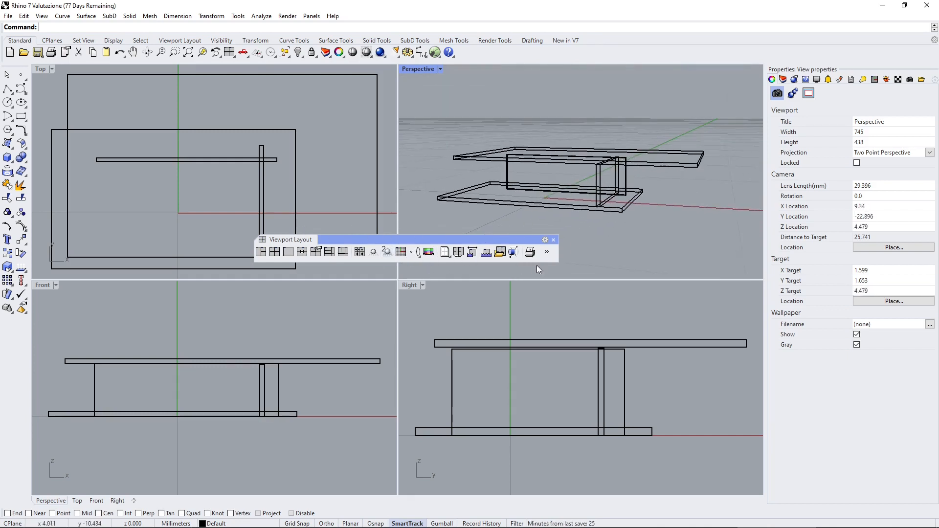
{"action": "left_click", "coordinate": [553, 240]}
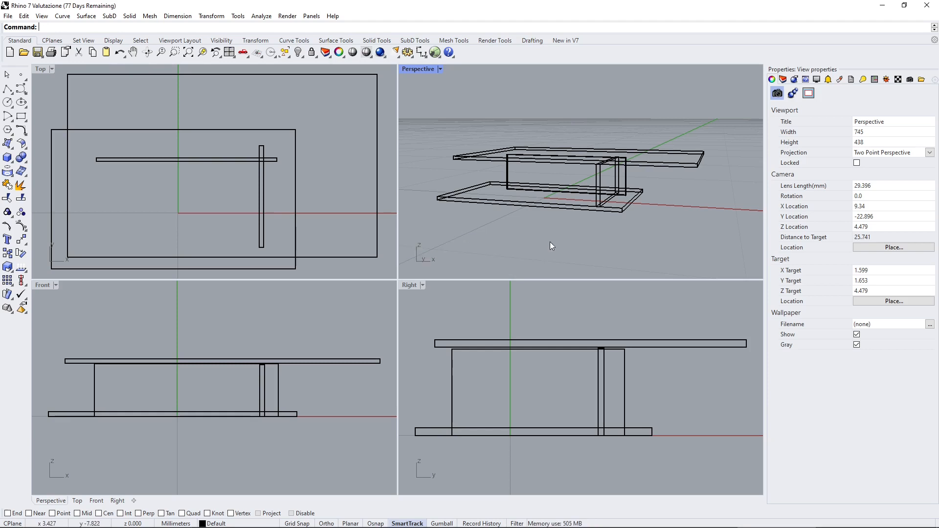
Float the Set View toolbar over the Top viewport, and switch the Perspective viewport to the Top view and back to Perspective.
{"action": "left_click", "coordinate": [248, 59]}
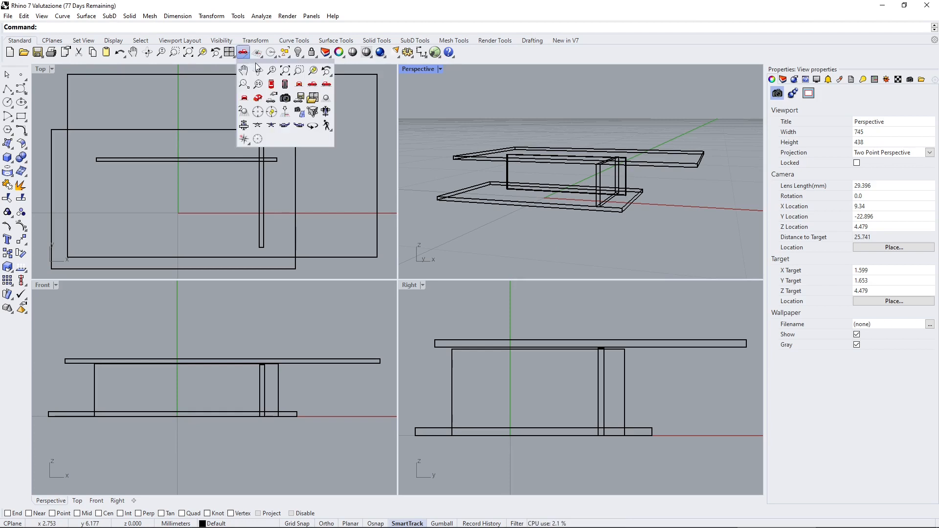
{"action": "left_click_drag", "start_coordinate": [255, 63], "coordinate": [178, 104]}
{"action": "left_click", "coordinate": [262, 192]}
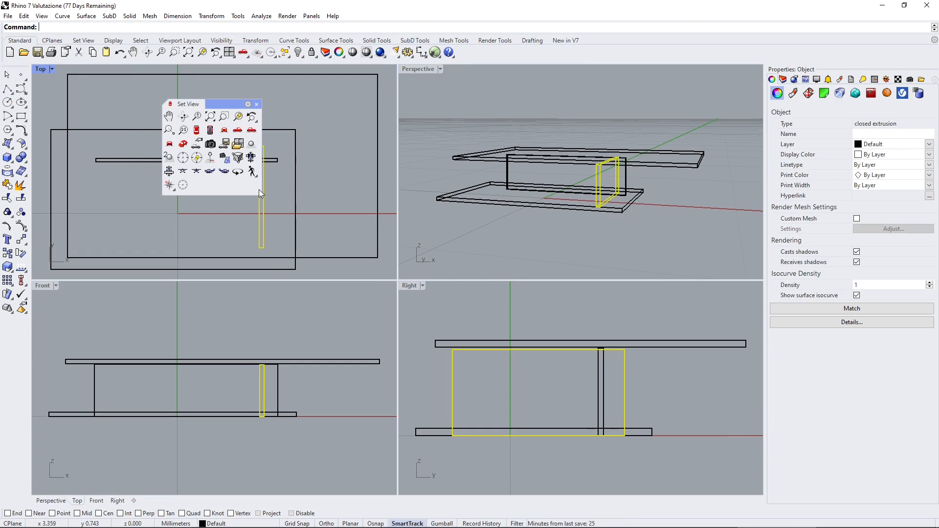
{"action": "left_click", "coordinate": [441, 90]}
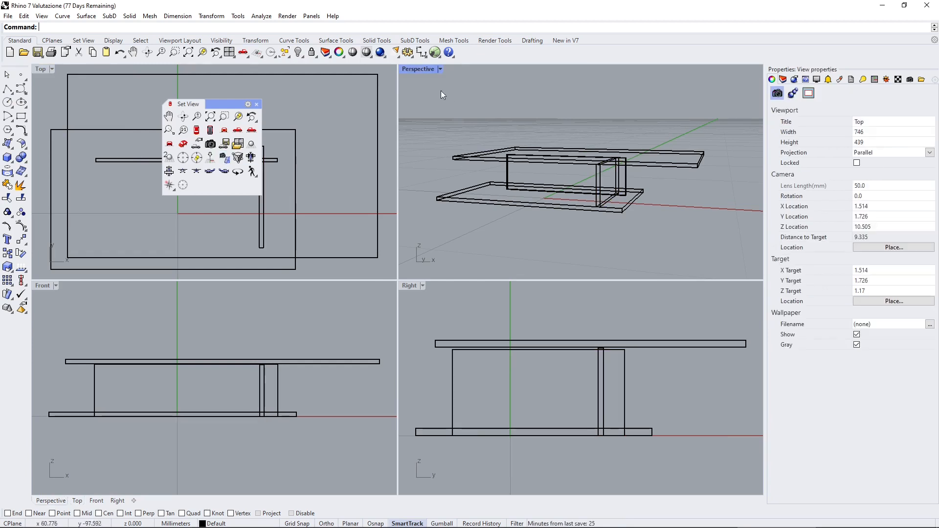
{"action": "left_click", "coordinate": [196, 130]}
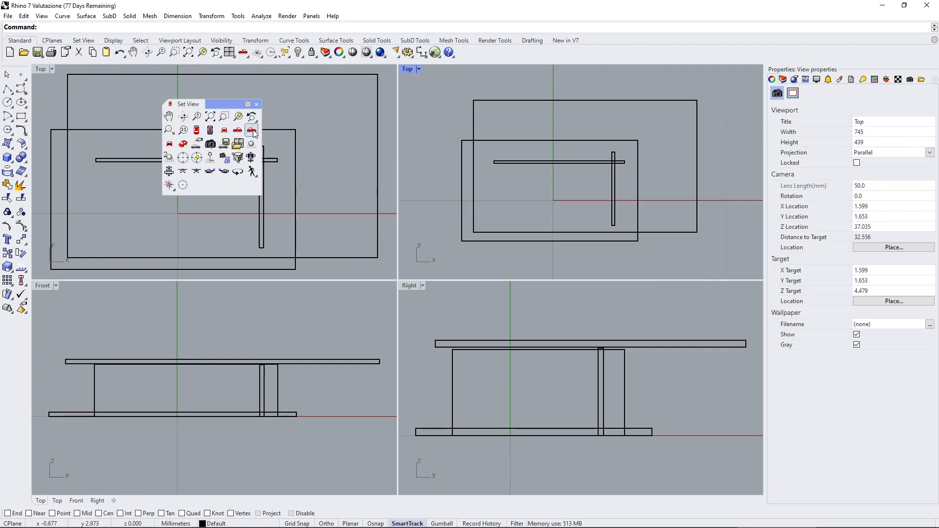
{"action": "left_click", "coordinate": [184, 143]}
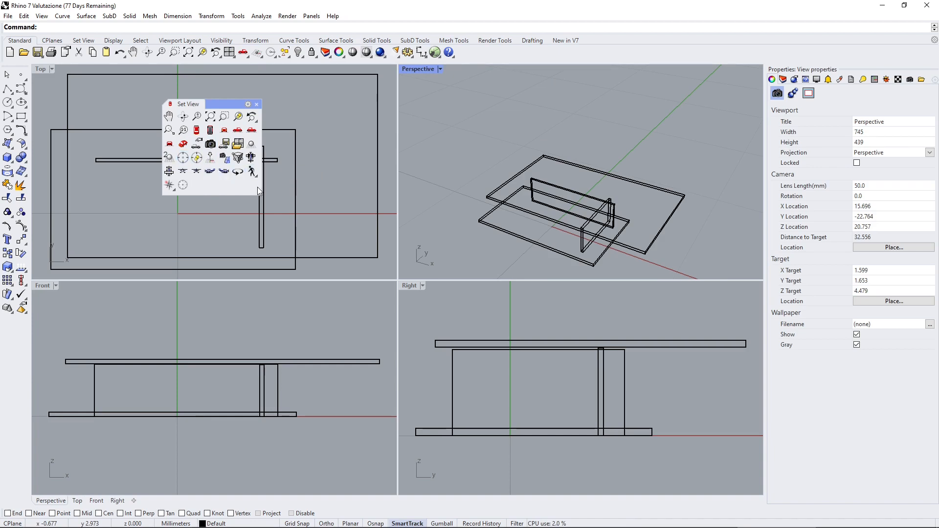
Widen the floating Set View toolbar, orbit the Perspective view to a lower angle and close the toolbar.
{"action": "left_click_drag", "start_coordinate": [262, 188], "coordinate": [474, 188]}
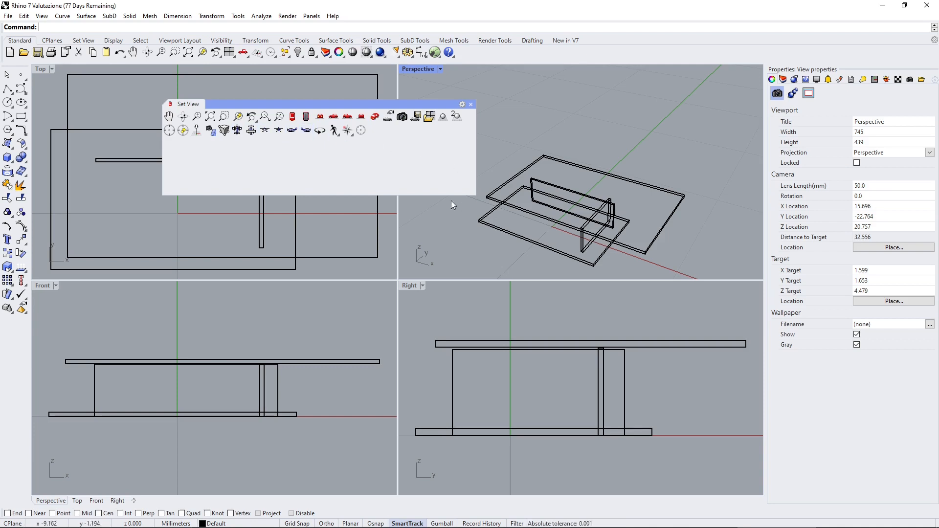
{"action": "right_click_drag", "start_coordinate": [450, 200], "coordinate": [506, 219]}
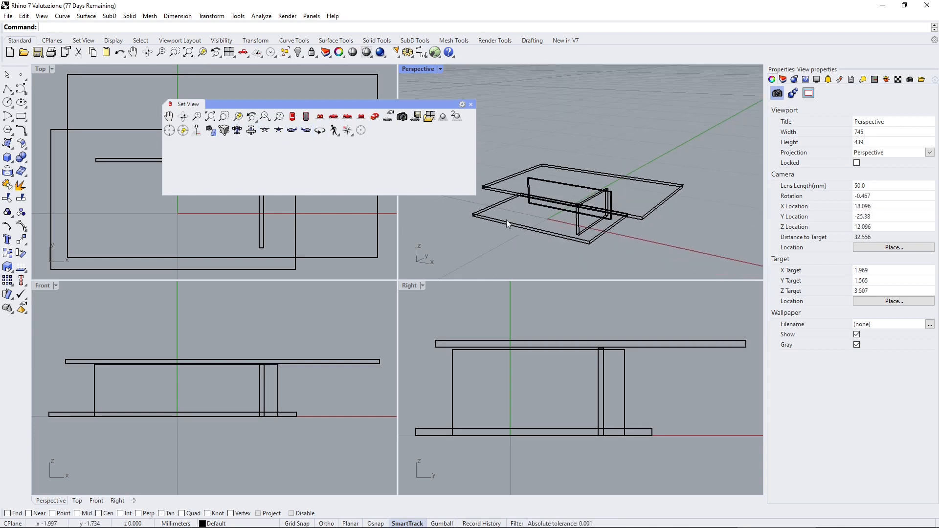
{"action": "left_click", "coordinate": [470, 104]}
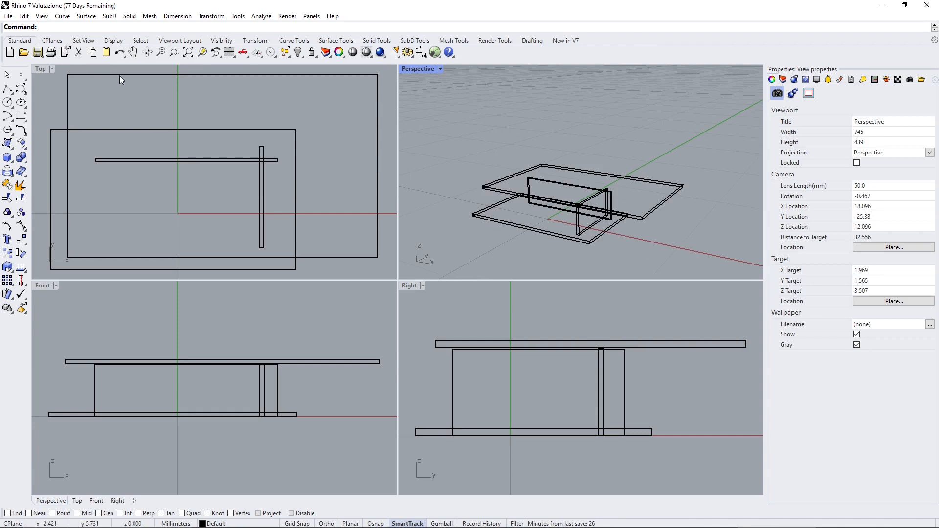
Set the construction plane origin of the Top viewport to a point below and to the left of the model.
{"action": "left_click", "coordinate": [260, 57]}
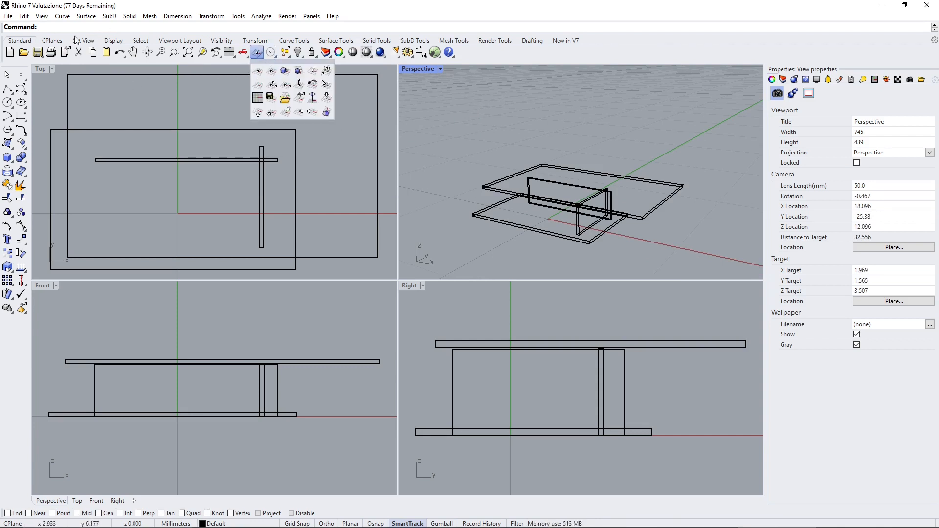
{"action": "left_click", "coordinate": [52, 40]}
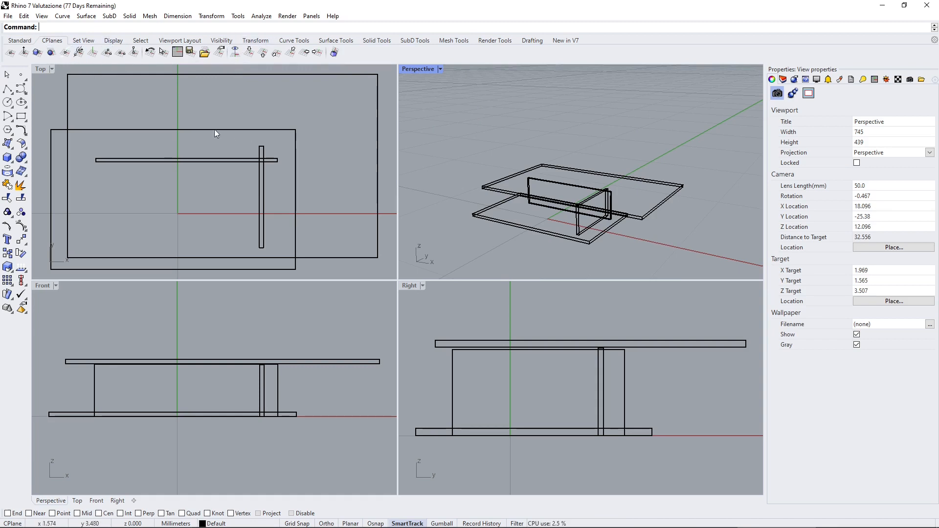
{"action": "scroll", "coordinate": [191, 129], "scroll_direction": "down", "scroll_amount": 3}
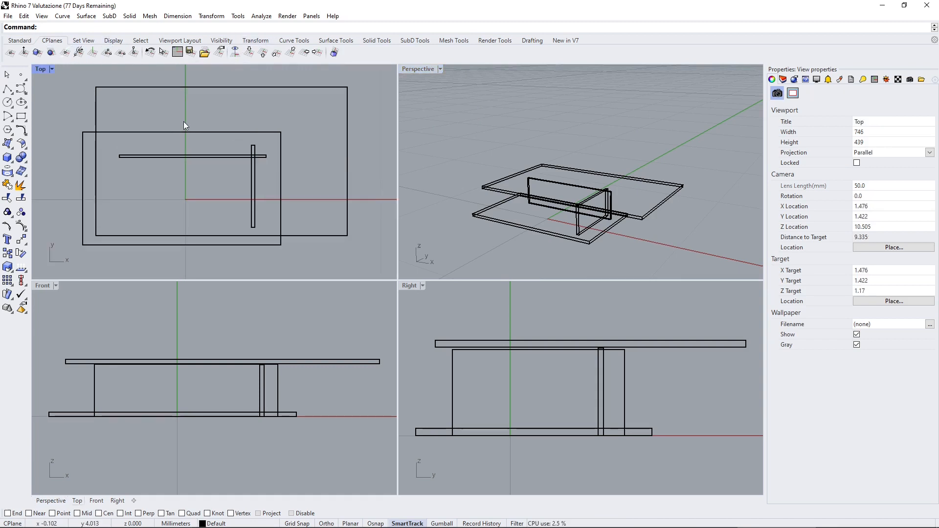
{"action": "left_click", "coordinate": [10, 52]}
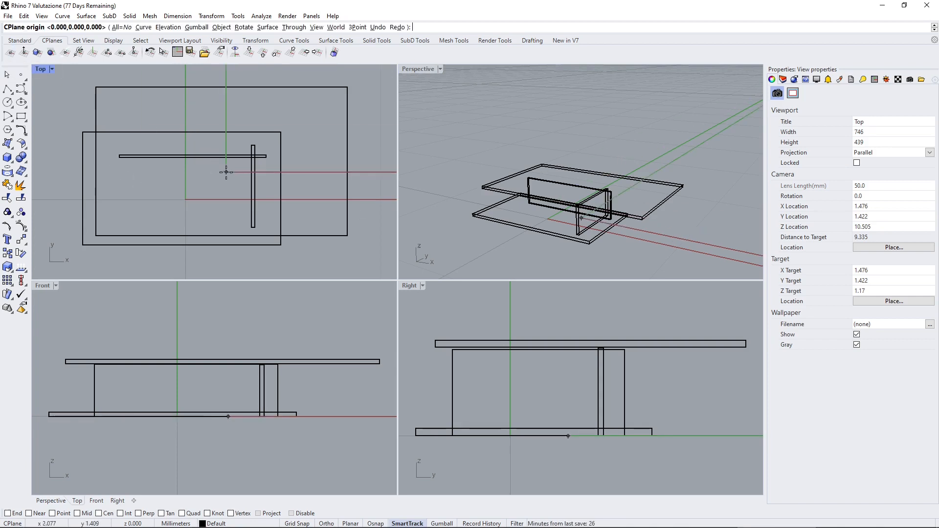
{"action": "scroll", "coordinate": [205, 189], "scroll_direction": "down", "scroll_amount": 5}
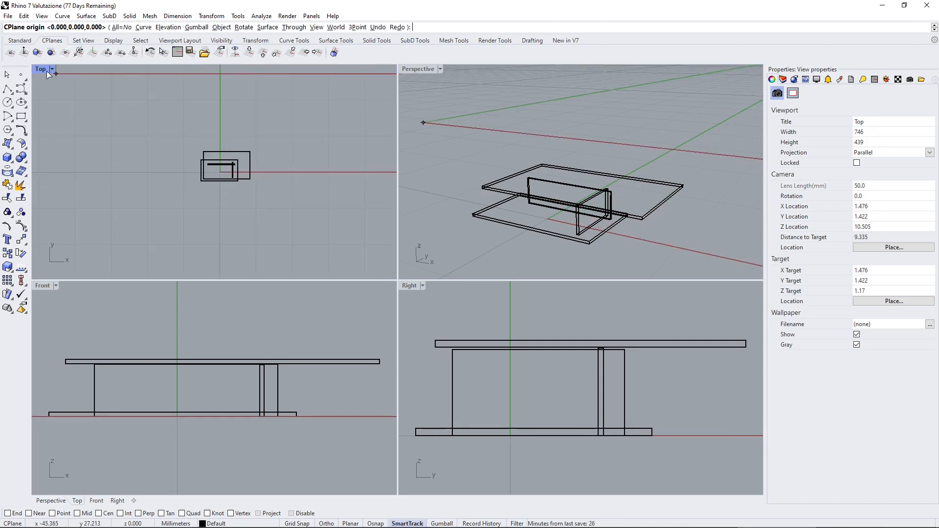
{"action": "left_click", "coordinate": [168, 211]}
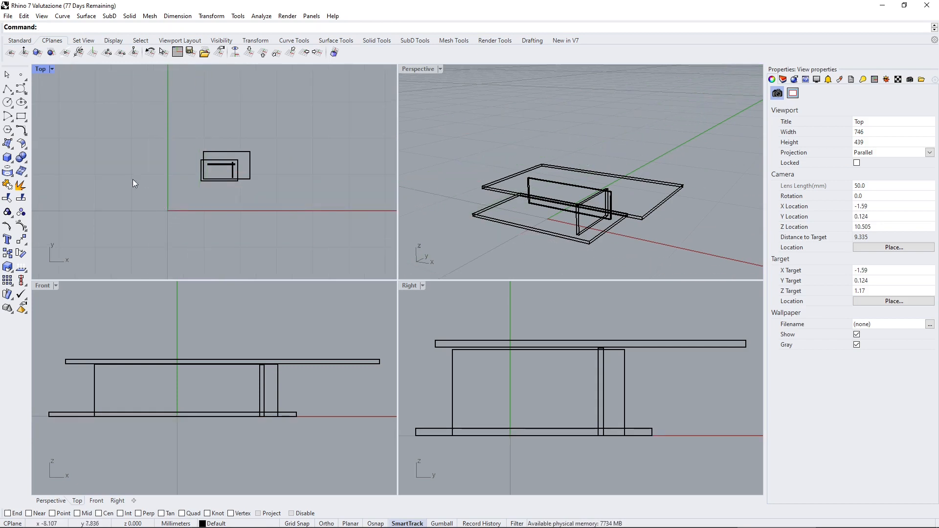
Examine the base slab and the lower ends of the walls from above and below in the Perspective viewport.
{"action": "right_click_drag", "start_coordinate": [520, 151], "coordinate": [636, 204]}
{"action": "scroll", "coordinate": [553, 207], "scroll_direction": "up", "scroll_amount": 6}
{"action": "scroll", "coordinate": [597, 209], "scroll_direction": "up", "scroll_amount": 4}
{"action": "left_click", "coordinate": [680, 198]}
{"action": "right_click_drag", "start_coordinate": [641, 236], "coordinate": [608, 232]}
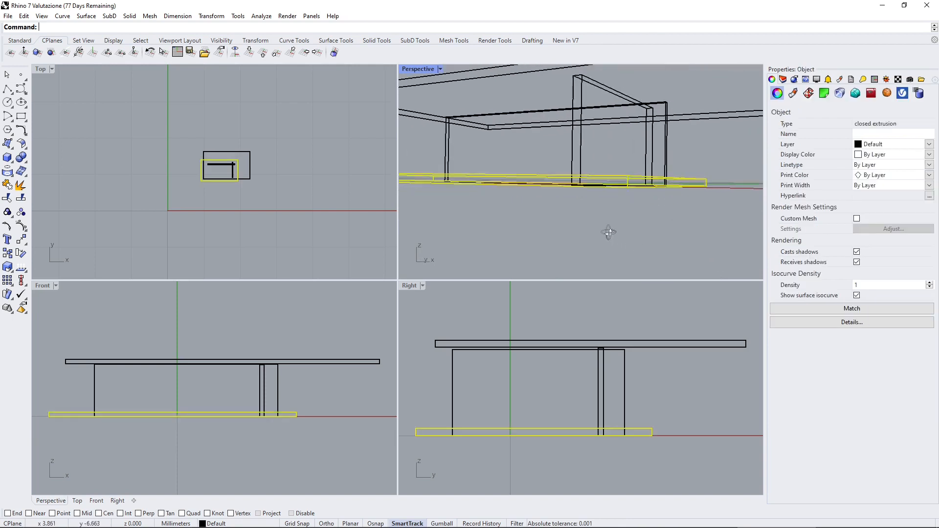
{"action": "right_click_drag", "start_coordinate": [552, 195], "coordinate": [602, 239]}
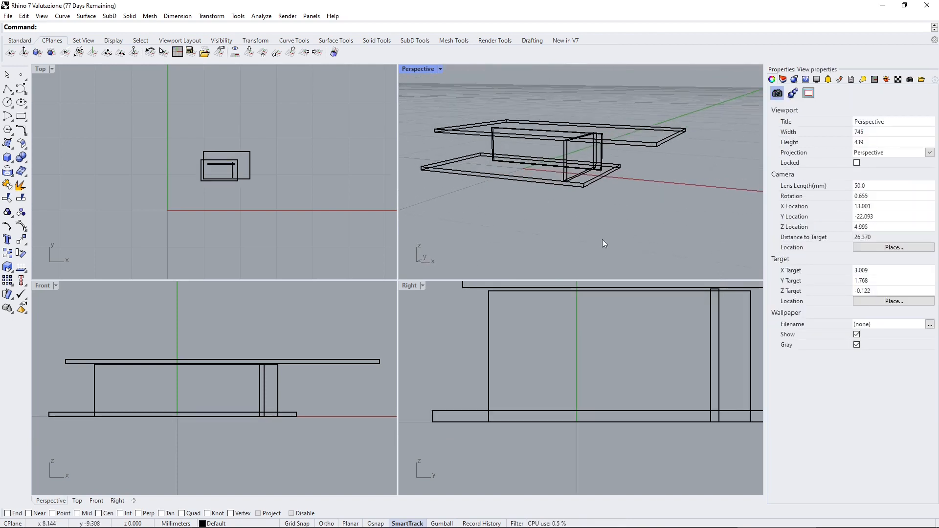
{"action": "scroll", "coordinate": [605, 243], "scroll_direction": "up", "scroll_amount": 2}
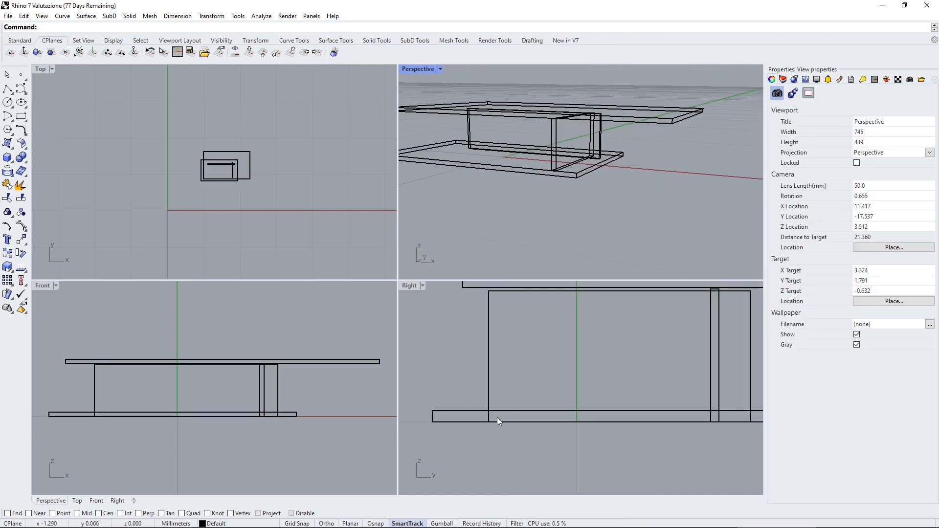
{"action": "scroll", "coordinate": [586, 179], "scroll_direction": "up", "scroll_amount": 8}
{"action": "right_click_drag", "start_coordinate": [549, 208], "coordinate": [600, 158]}
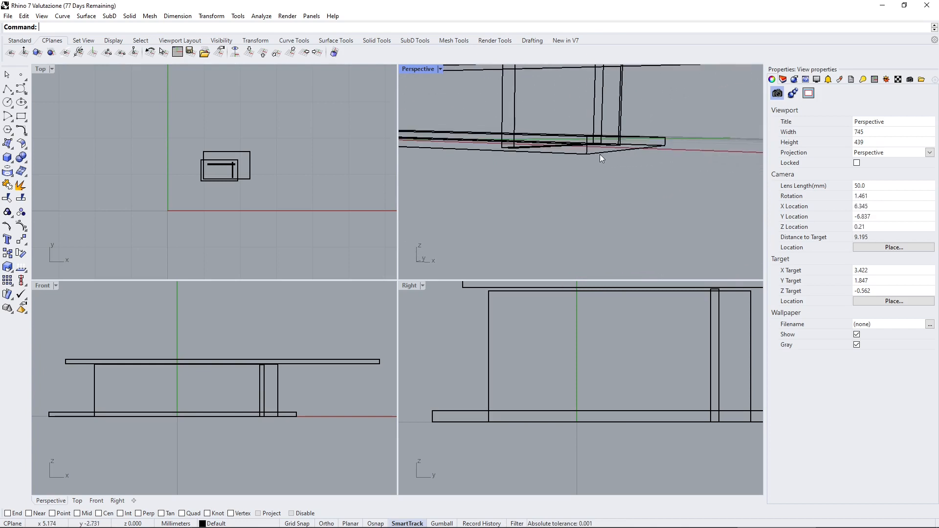
{"action": "left_click", "coordinate": [600, 154]}
{"action": "scroll", "coordinate": [615, 213], "scroll_direction": "down", "scroll_amount": 4}
{"action": "left_click", "coordinate": [626, 225]}
{"action": "scroll", "coordinate": [642, 228], "scroll_direction": "down", "scroll_amount": 6}
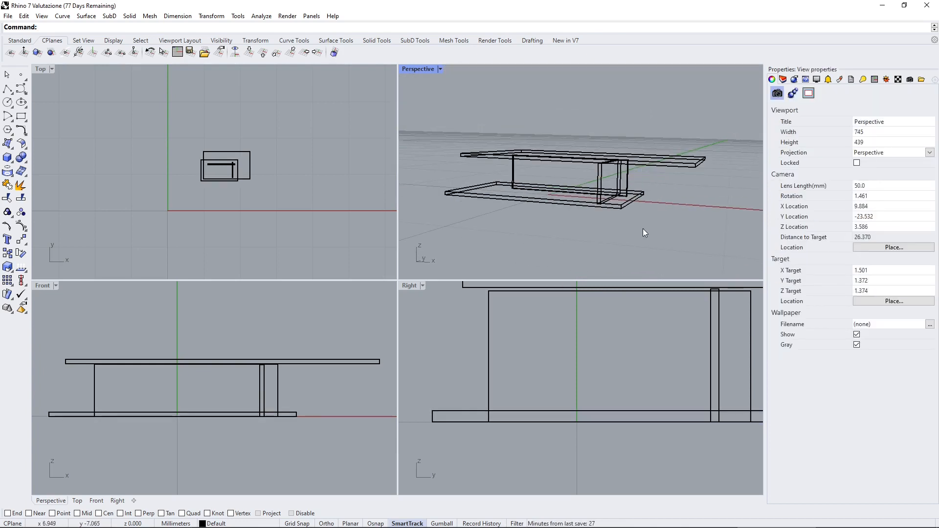
Switch to Shotcut and review the end of the timeline, playing it back from around 00:12:14.
{"action": "left_click", "coordinate": [717, 519]}
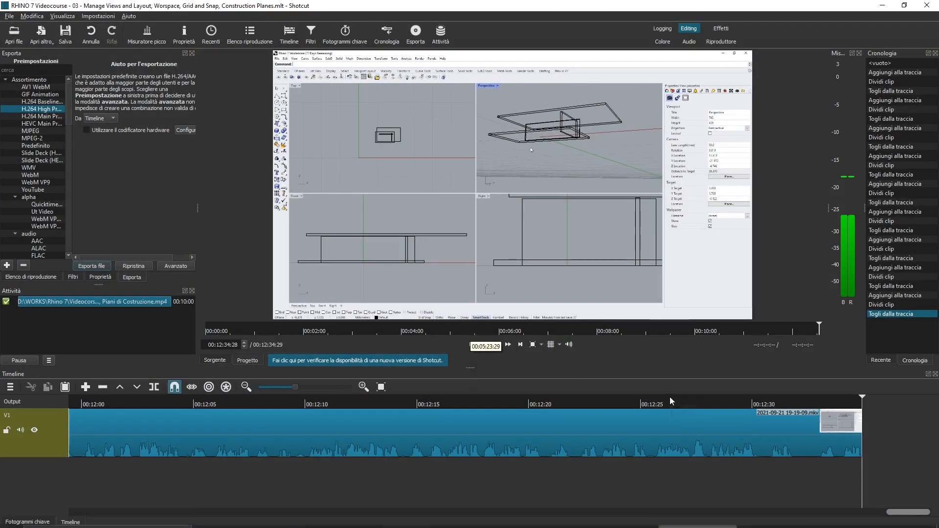
{"action": "left_click", "coordinate": [655, 401]}
{"action": "key", "text": "space"}
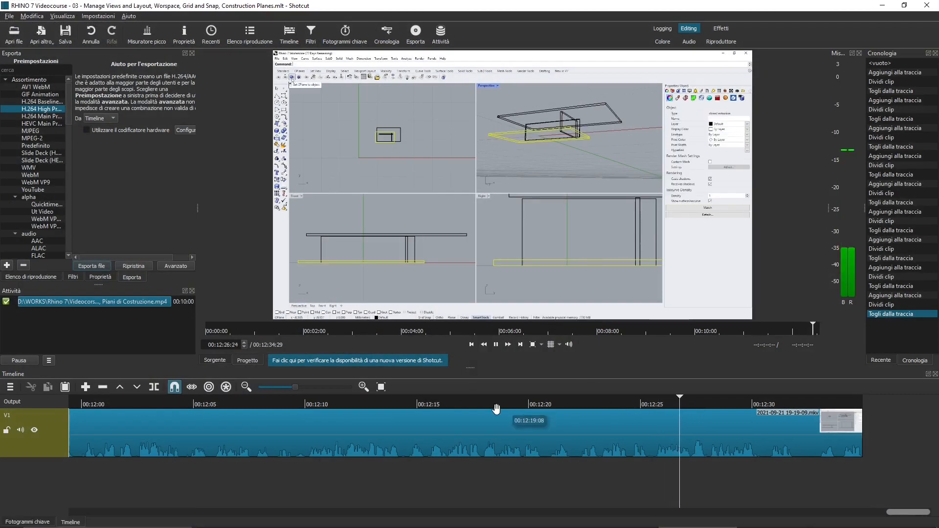
{"action": "left_click", "coordinate": [394, 399]}
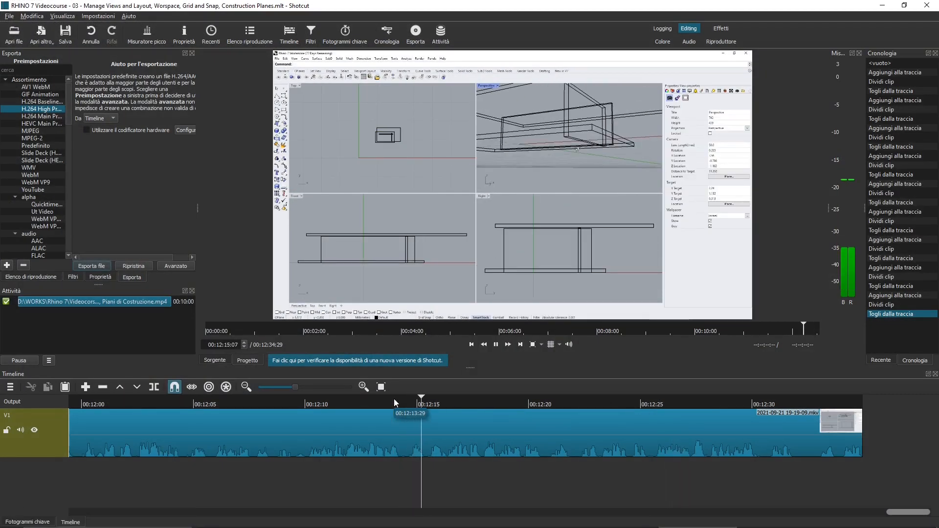
Replay the end of the timeline from about 00:12:09 and stop playback at 00:12:17:08.
{"action": "key", "text": "space"}
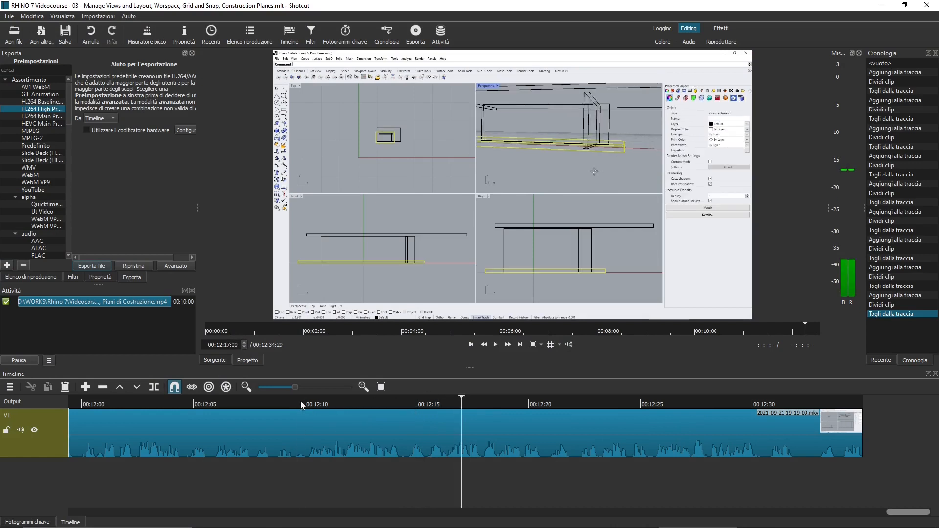
{"action": "left_click", "coordinate": [300, 401]}
{"action": "key", "text": "space"}
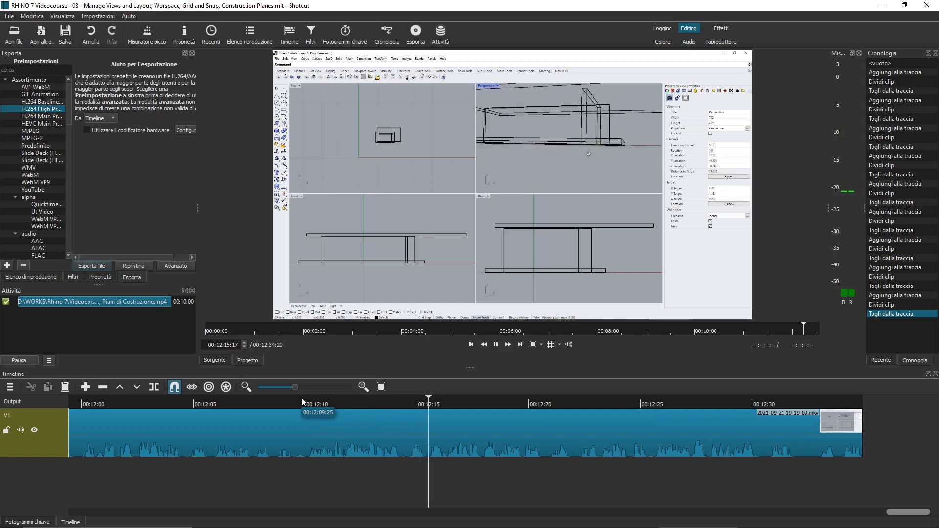
{"action": "key", "text": "space"}
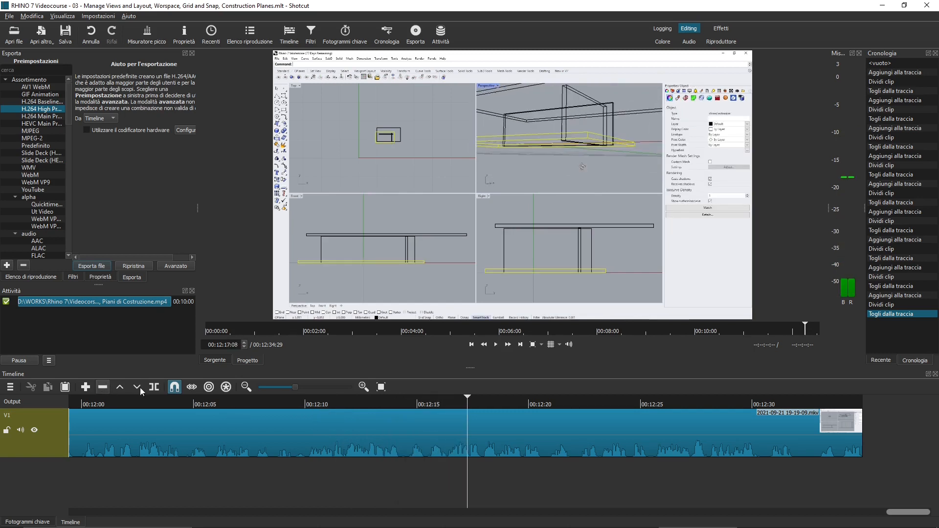
Split the clip at 00:12:17:08, remove the part after the cut and save the project.
{"action": "left_click", "coordinate": [154, 387]}
{"action": "left_click", "coordinate": [499, 416]}
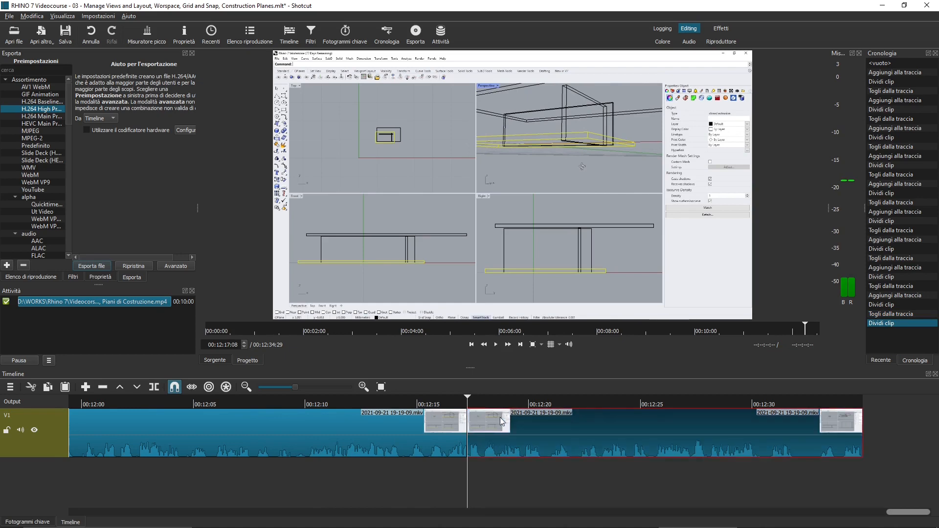
{"action": "key", "text": "x"}
{"action": "key", "text": "ctrl+s"}
{"action": "left_click", "coordinate": [881, 5]}
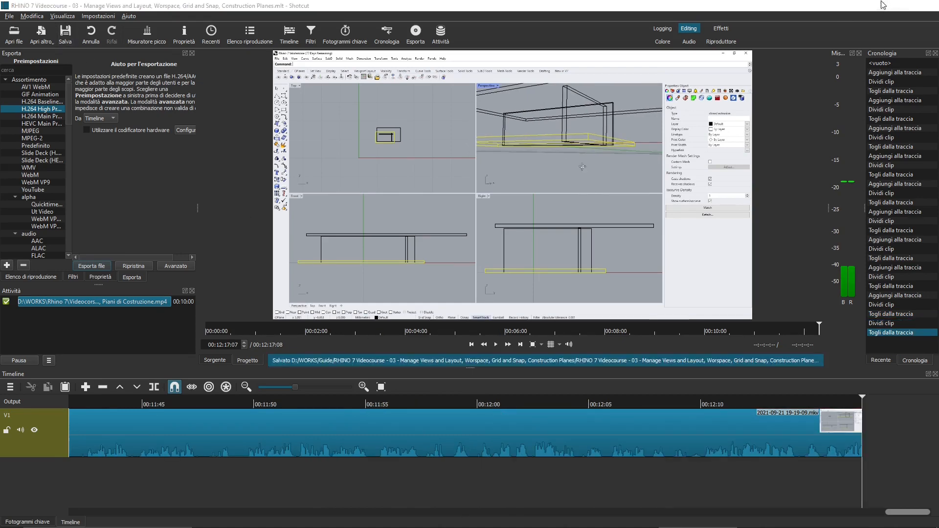
Switch to Rhino and draw a box slightly larger than the base slab, extending about 0.16 mm down beneath it.
{"action": "left_click", "coordinate": [267, 203]}
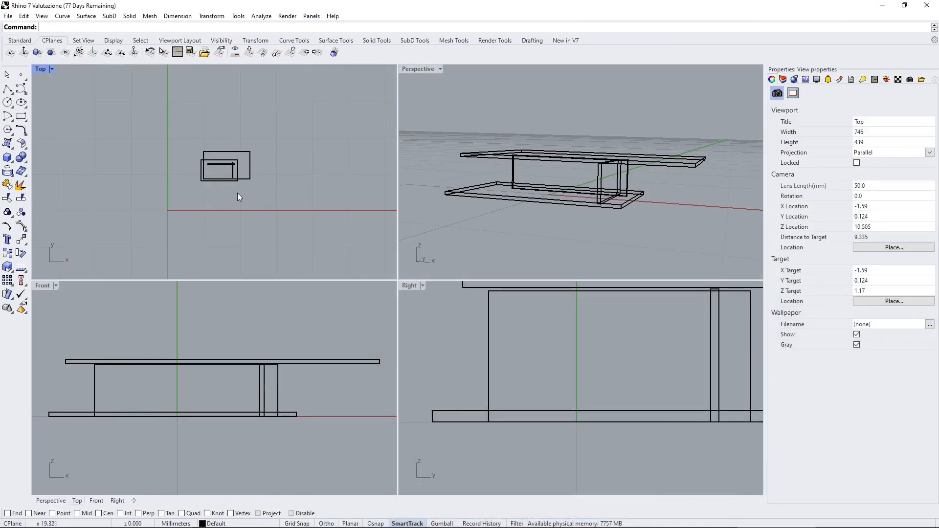
{"action": "scroll", "coordinate": [203, 180], "scroll_direction": "up", "scroll_amount": 6}
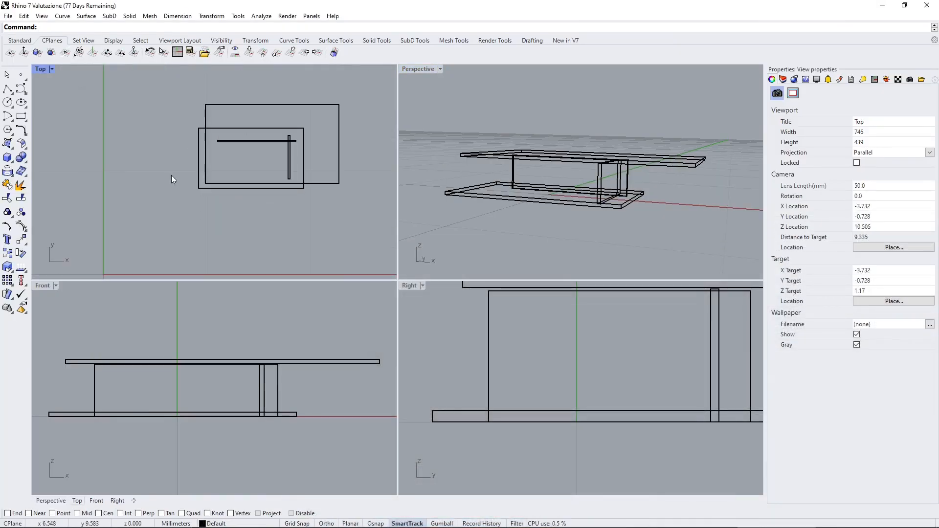
{"action": "left_click", "coordinate": [129, 16]}
{"action": "mouse_move", "coordinate": [215, 27]}
{"action": "left_click", "coordinate": [274, 27]}
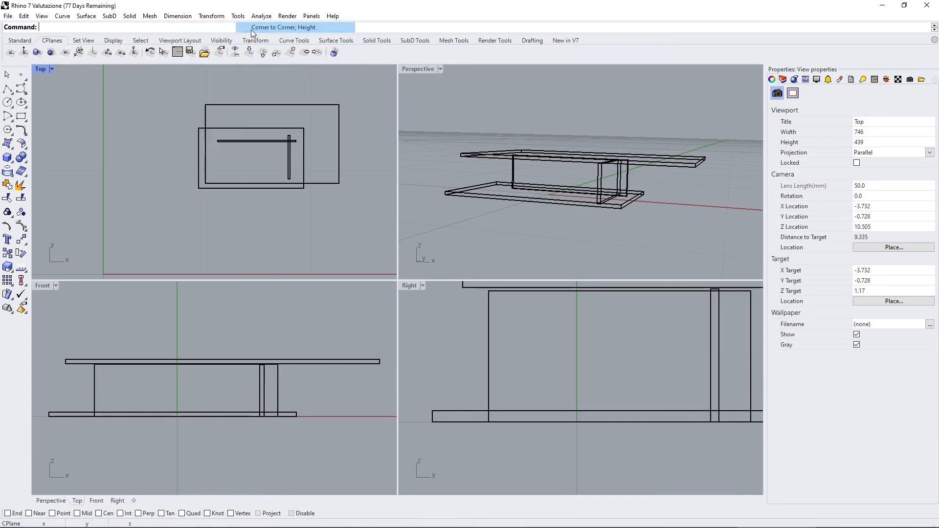
{"action": "scroll", "coordinate": [192, 129], "scroll_direction": "up", "scroll_amount": 6}
{"action": "left_click", "coordinate": [186, 124]}
{"action": "scroll", "coordinate": [186, 124], "scroll_direction": "down", "scroll_amount": 8}
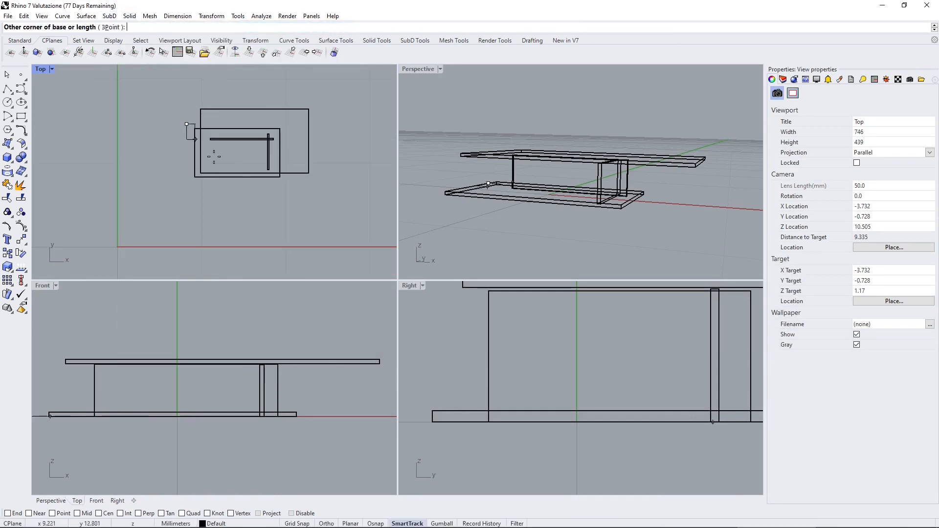
{"action": "left_click", "coordinate": [285, 181]}
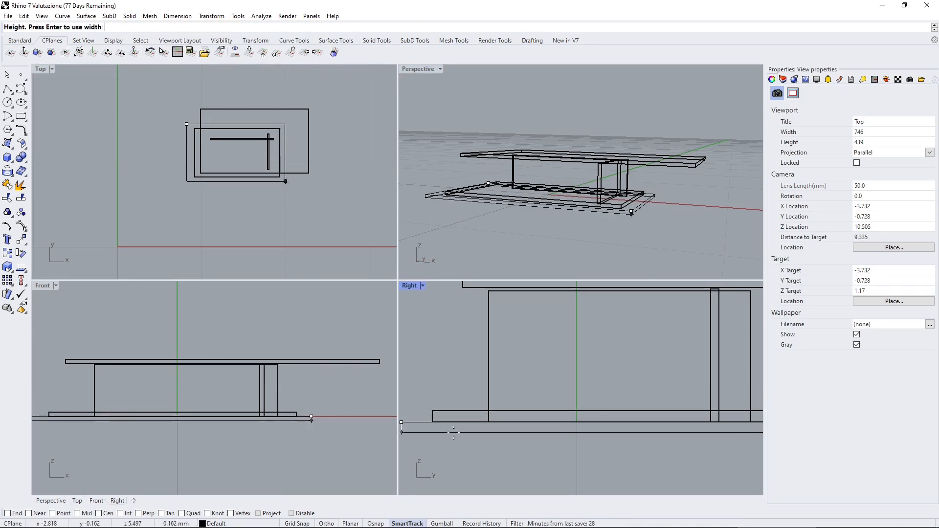
{"action": "left_click", "coordinate": [454, 432]}
{"action": "scroll", "coordinate": [454, 421], "scroll_direction": "down", "scroll_amount": 3}
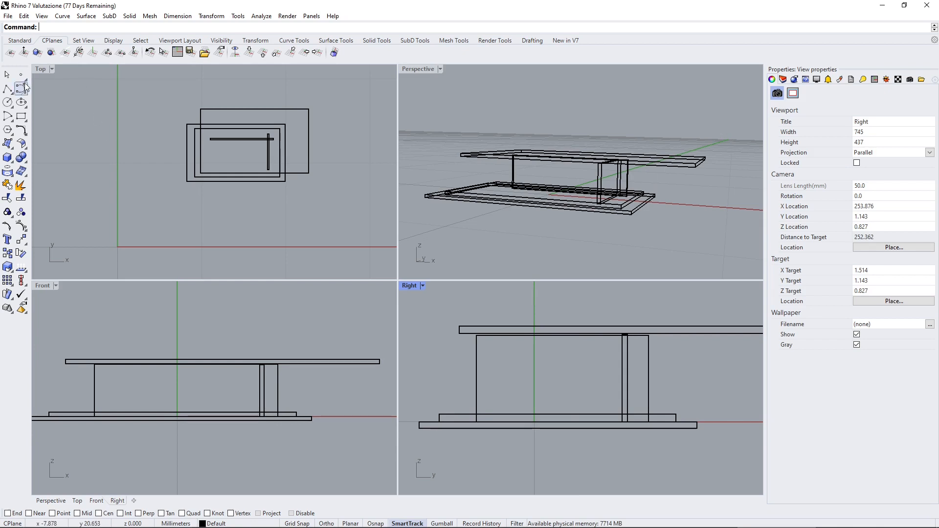
Draw another thin box in the Top viewport around the new slab, extending it downward from the same plane.
{"action": "left_click", "coordinate": [146, 17]}
{"action": "mouse_move", "coordinate": [129, 16]}
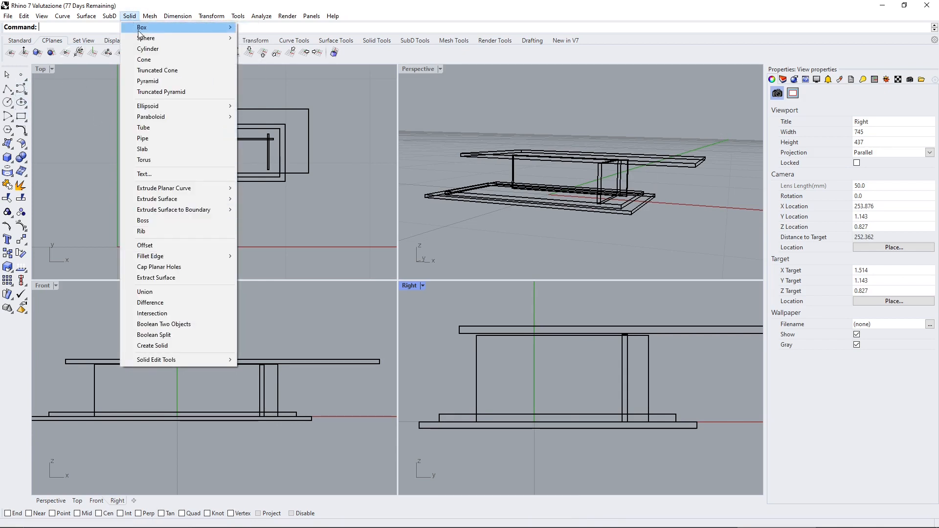
{"action": "left_click", "coordinate": [279, 26]}
{"action": "left_click", "coordinate": [179, 121]}
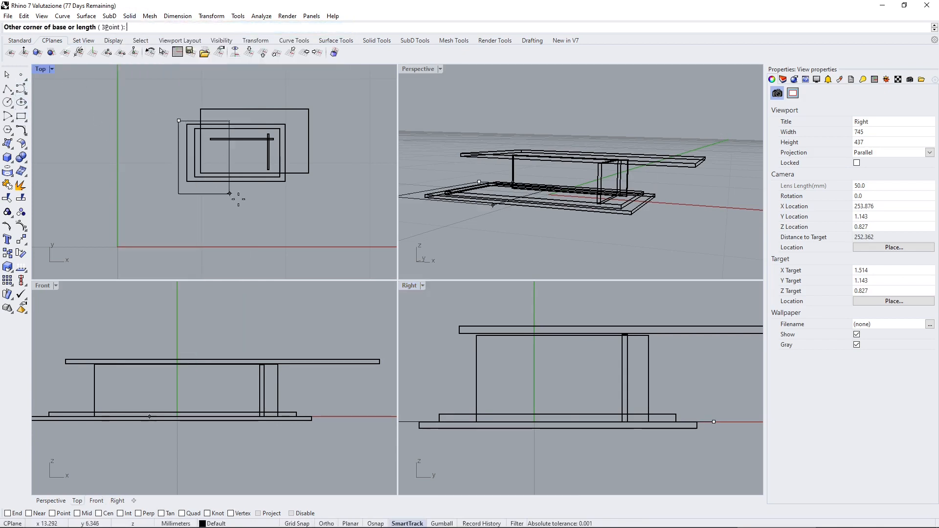
{"action": "left_click", "coordinate": [290, 184]}
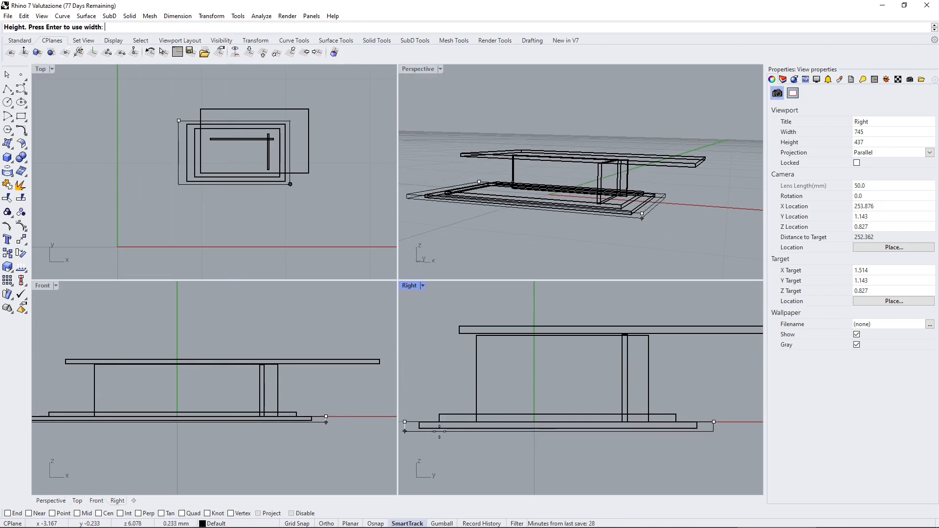
{"action": "left_click", "coordinate": [432, 425]}
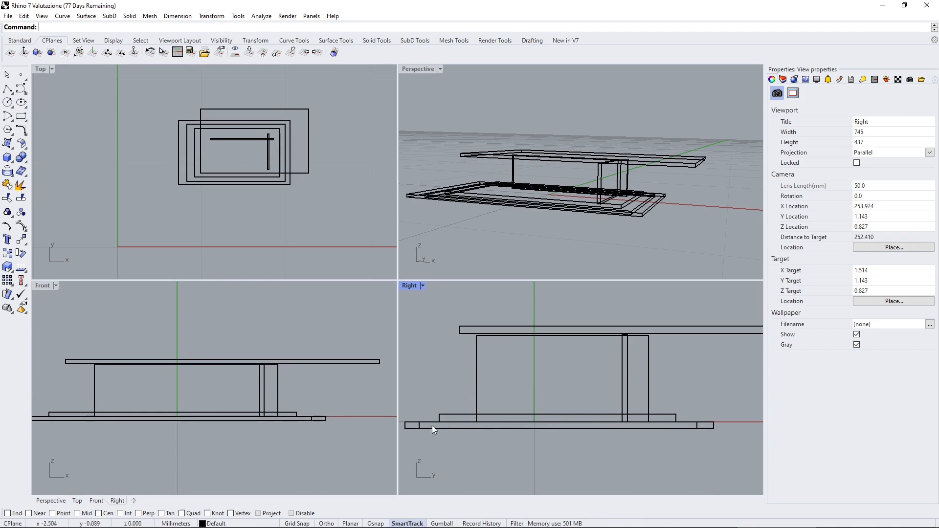
Move the largest slab down in the Right viewport so that it sits below the slab it overlaps.
{"action": "left_click", "coordinate": [432, 425]}
{"action": "scroll", "coordinate": [412, 429], "scroll_direction": "up", "scroll_amount": 3}
{"action": "scroll", "coordinate": [414, 415], "scroll_direction": "up", "scroll_amount": 2}
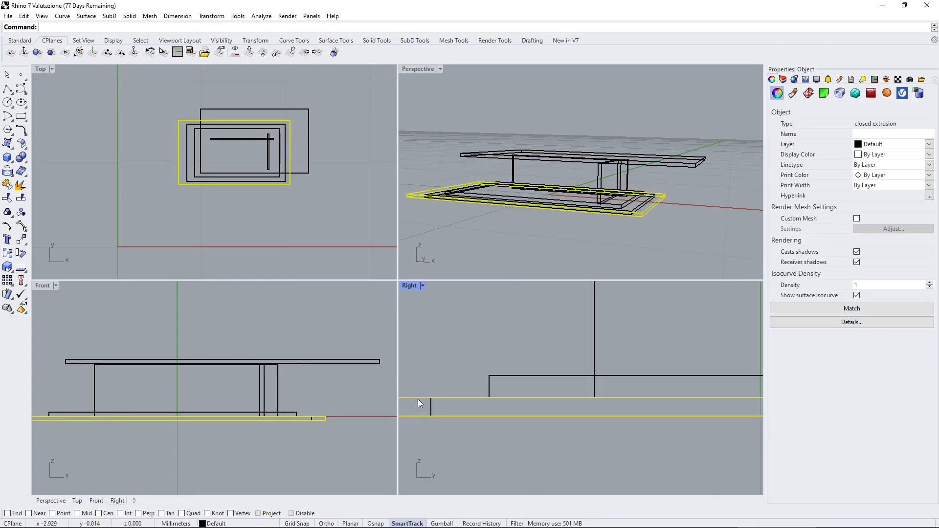
{"action": "left_click_drag", "start_coordinate": [418, 399], "coordinate": [419, 420]}
{"action": "scroll", "coordinate": [479, 392], "scroll_direction": "down", "scroll_amount": 4}
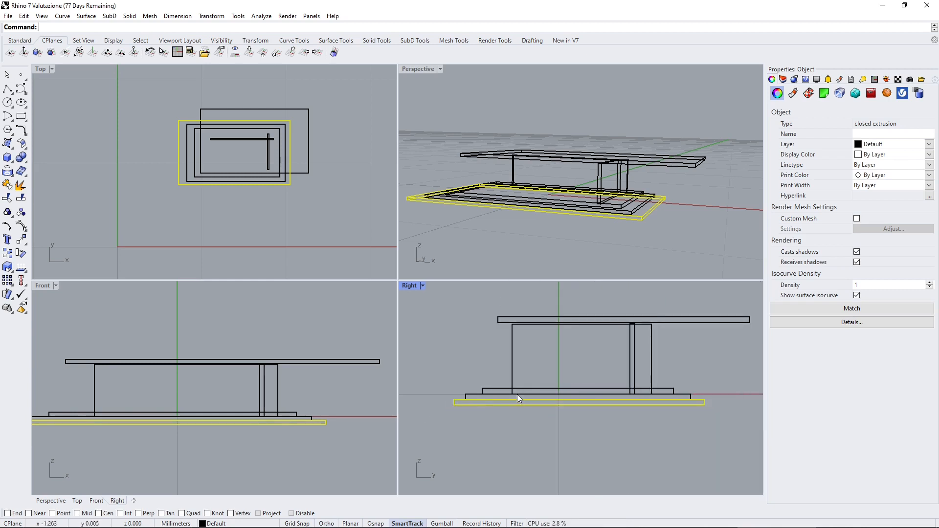
Switch the Perspective viewport to a shaded display mode and view the stepped base from below.
{"action": "left_click", "coordinate": [541, 244]}
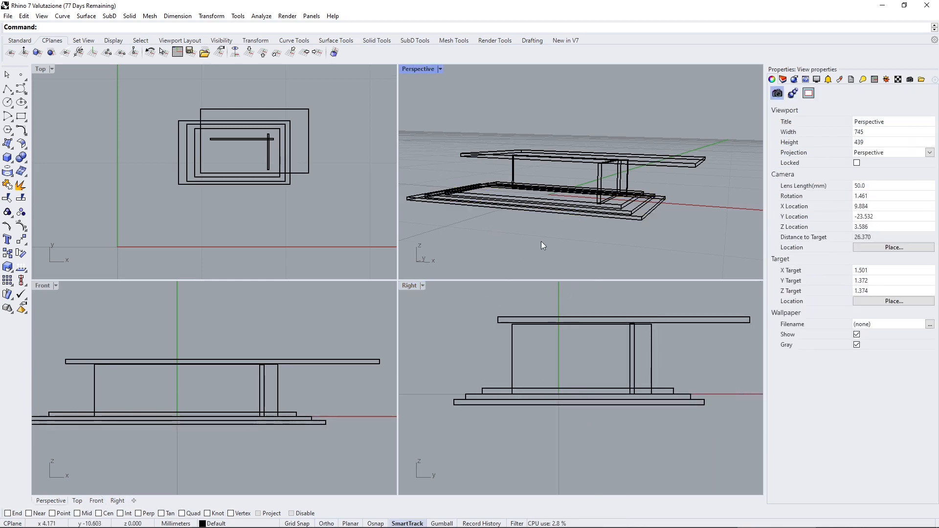
{"action": "right_click_drag", "start_coordinate": [542, 244], "coordinate": [583, 211]}
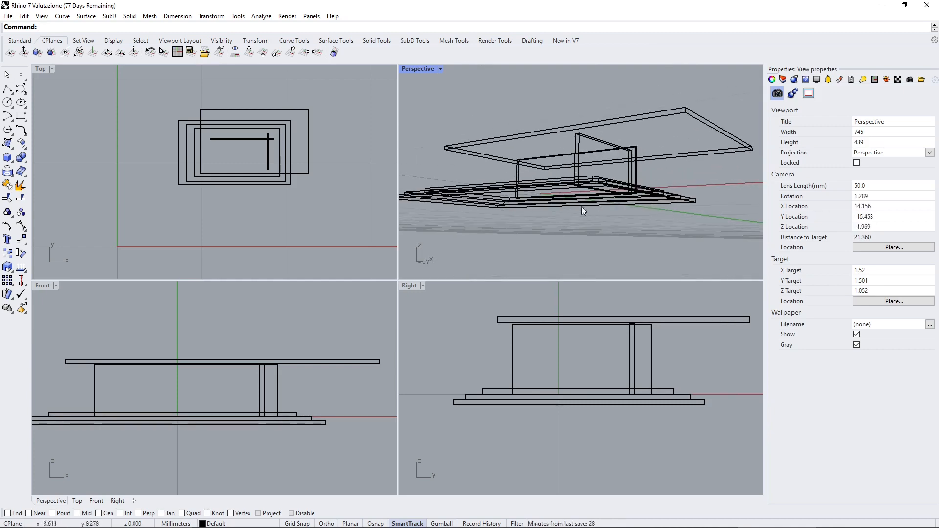
{"action": "left_click", "coordinate": [440, 69]}
{"action": "left_click", "coordinate": [441, 120]}
{"action": "mouse_move", "coordinate": [440, 120]}
{"action": "right_mouse_down"}
{"action": "mouse_move", "coordinate": [495, 166]}
{"action": "mouse_move", "coordinate": [499, 147]}
{"action": "mouse_move", "coordinate": [430, 171]}
{"action": "mouse_move", "coordinate": [363, 176]}
{"action": "right_mouse_up"}
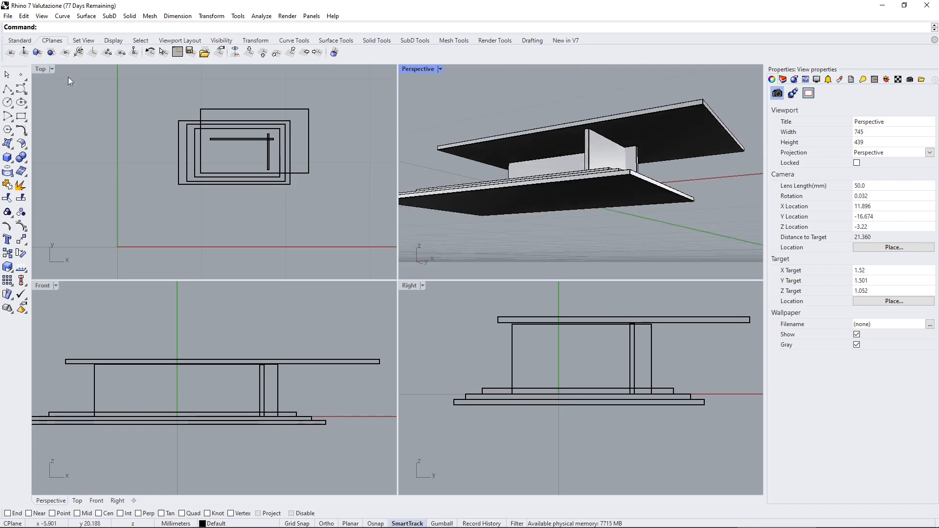
Set the Perspective viewport's construction plane to the underside of the lowest slab.
{"action": "left_click", "coordinate": [39, 57]}
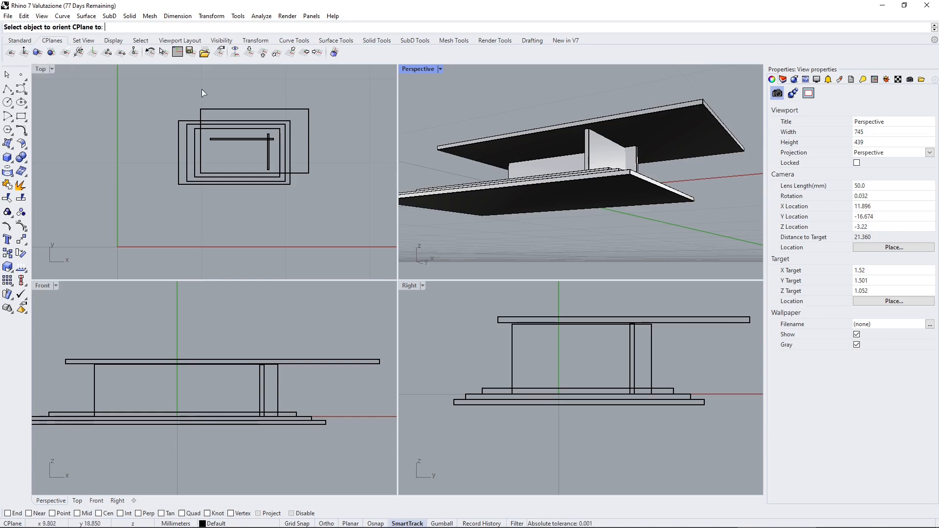
{"action": "left_click", "coordinate": [572, 195]}
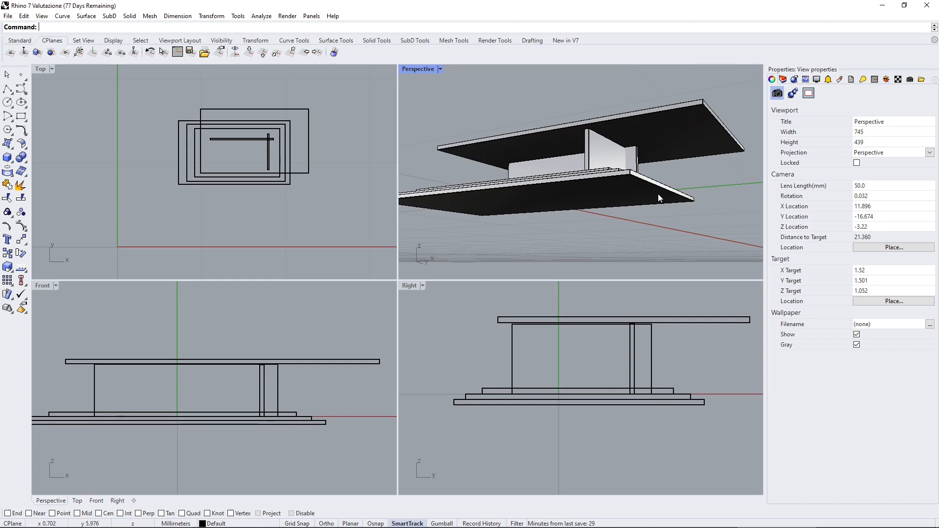
{"action": "right_click_drag", "start_coordinate": [658, 194], "coordinate": [638, 231]}
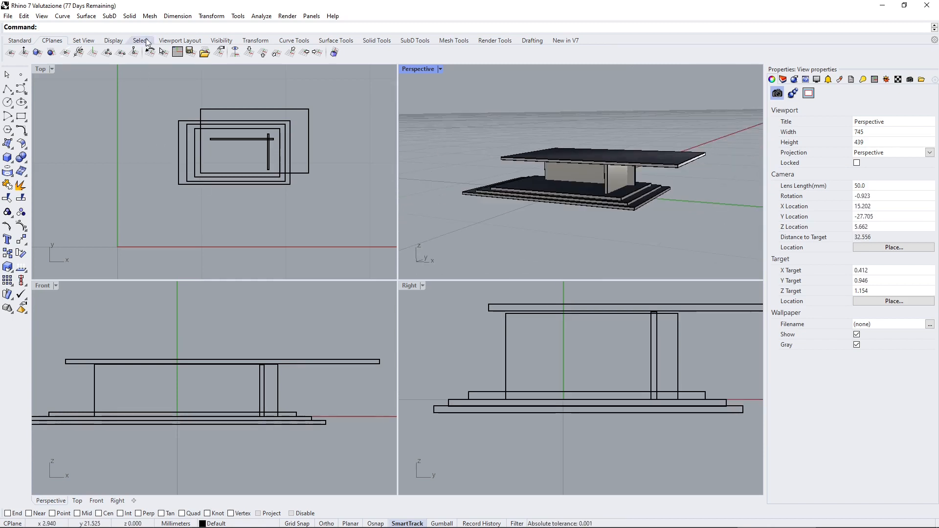
Draw a box on the new construction plane around the lowest slab, extending about 0.11 mm down as another step.
{"action": "left_click", "coordinate": [129, 16]}
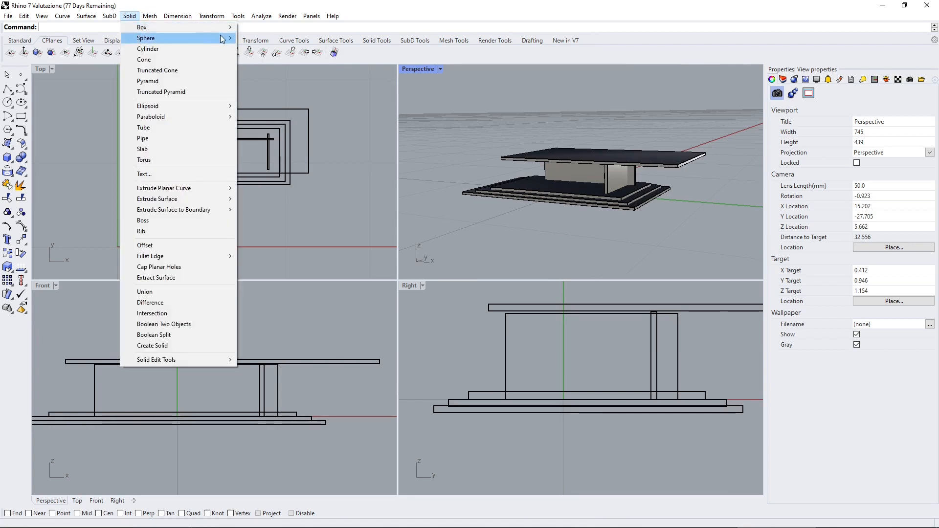
{"action": "mouse_move", "coordinate": [230, 27]}
{"action": "left_click", "coordinate": [274, 27]}
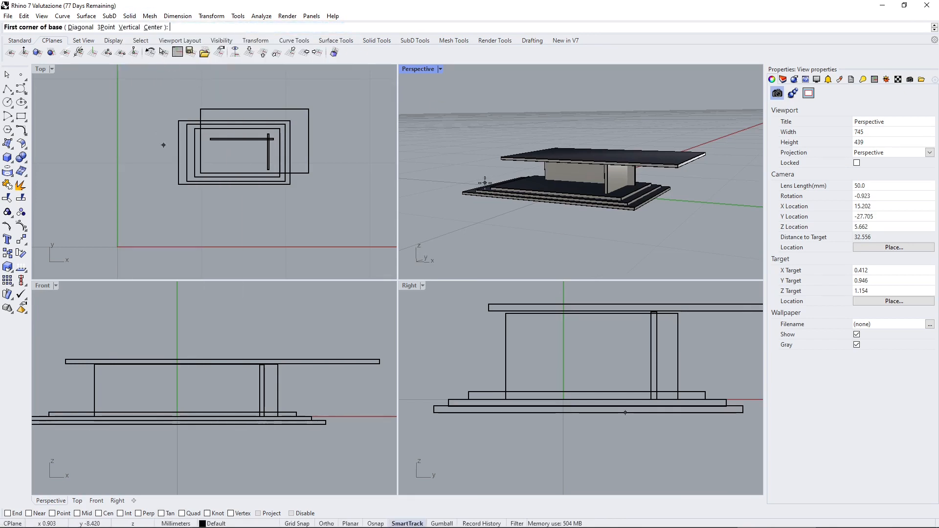
{"action": "right_click_drag", "start_coordinate": [484, 183], "coordinate": [479, 170]}
{"action": "scroll", "coordinate": [478, 167], "scroll_direction": "down", "scroll_amount": 3}
{"action": "scroll", "coordinate": [494, 179], "scroll_direction": "up", "scroll_amount": 2}
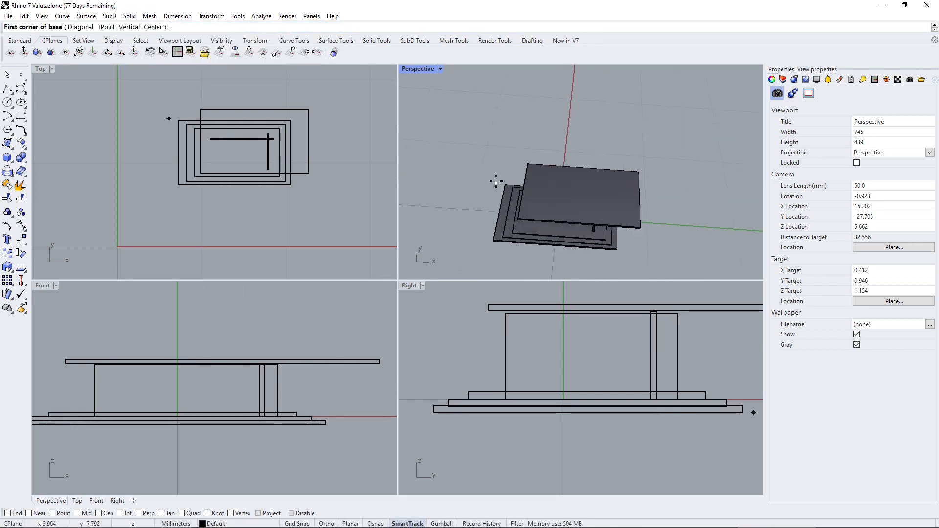
{"action": "left_click", "coordinate": [496, 179]}
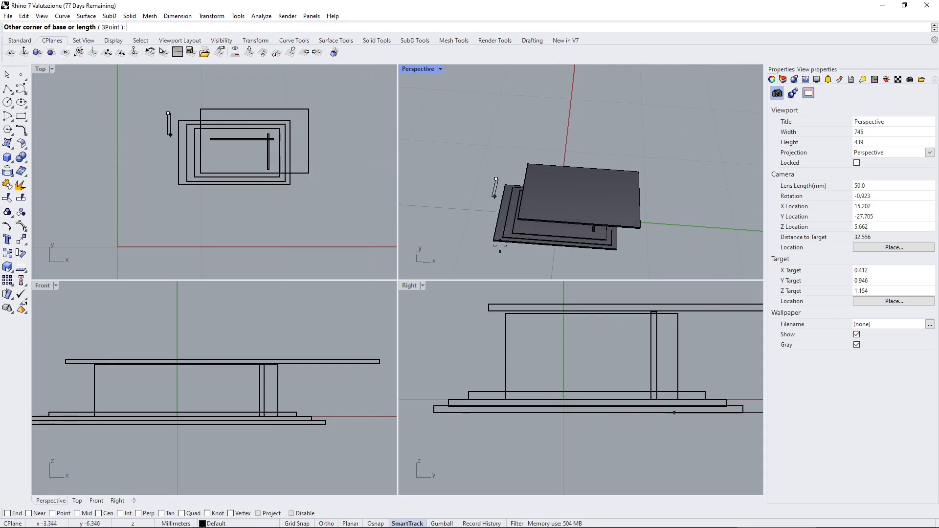
{"action": "left_click", "coordinate": [623, 258]}
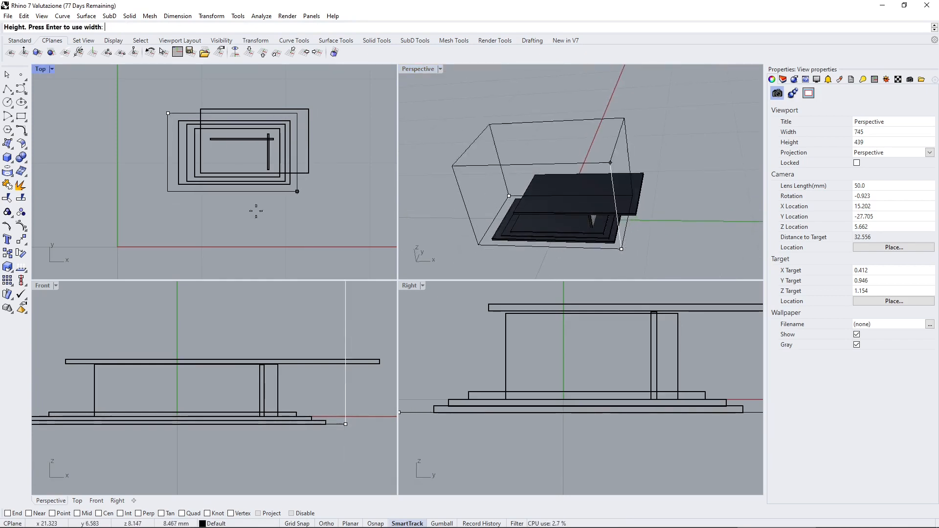
{"action": "left_click", "coordinate": [484, 419]}
{"action": "scroll", "coordinate": [561, 362], "scroll_direction": "down", "scroll_amount": 2}
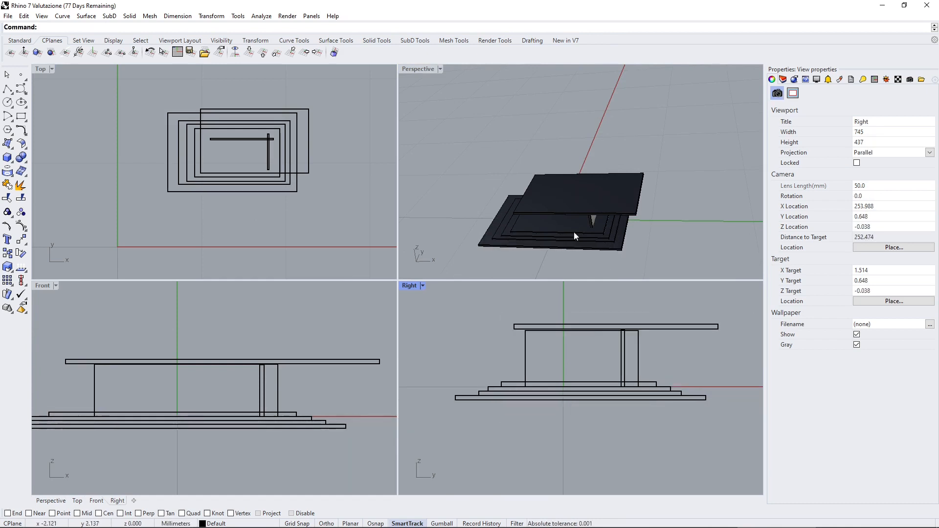
{"action": "right_click_drag", "start_coordinate": [574, 230], "coordinate": [593, 209]}
Draw a trial box from the Top viewport, overlapping the model, to compare its construction plane with the Perspective one.
{"action": "right_click", "coordinate": [142, 166]}
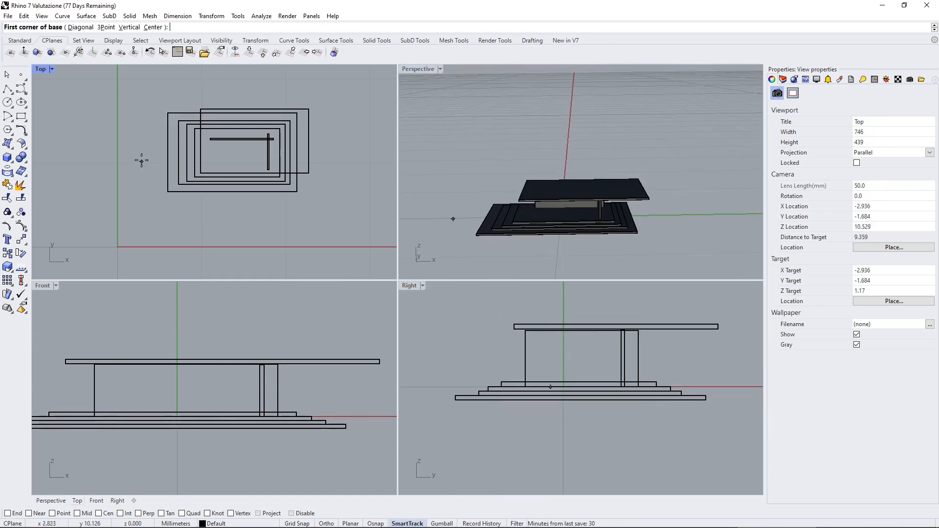
{"action": "left_click", "coordinate": [134, 133]}
{"action": "left_click", "coordinate": [262, 222]}
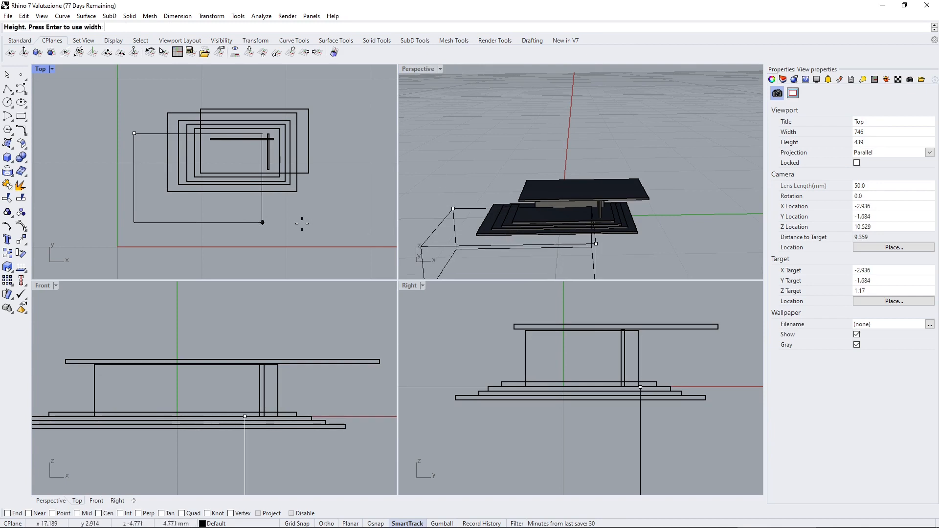
{"action": "left_click", "coordinate": [503, 364]}
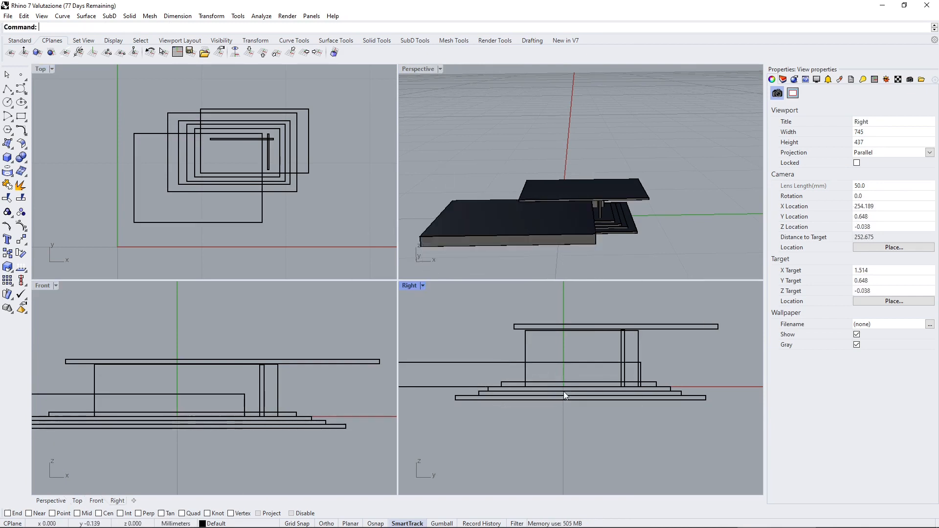
{"action": "scroll", "coordinate": [563, 392], "scroll_direction": "down", "scroll_amount": 2}
Delete the trial box that overlaps the model.
{"action": "left_click", "coordinate": [431, 372]}
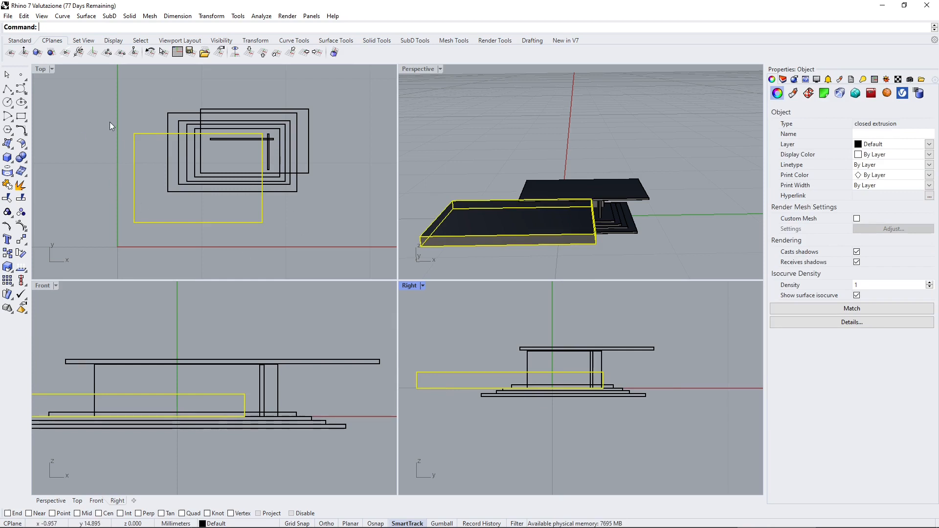
{"action": "scroll", "coordinate": [152, 139], "scroll_direction": "down", "scroll_amount": 3}
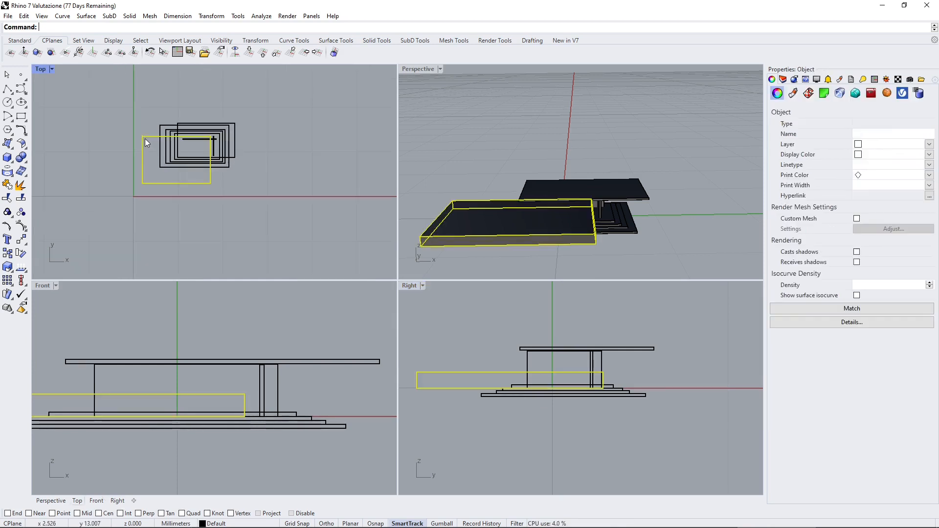
{"action": "key", "text": "Escape"}
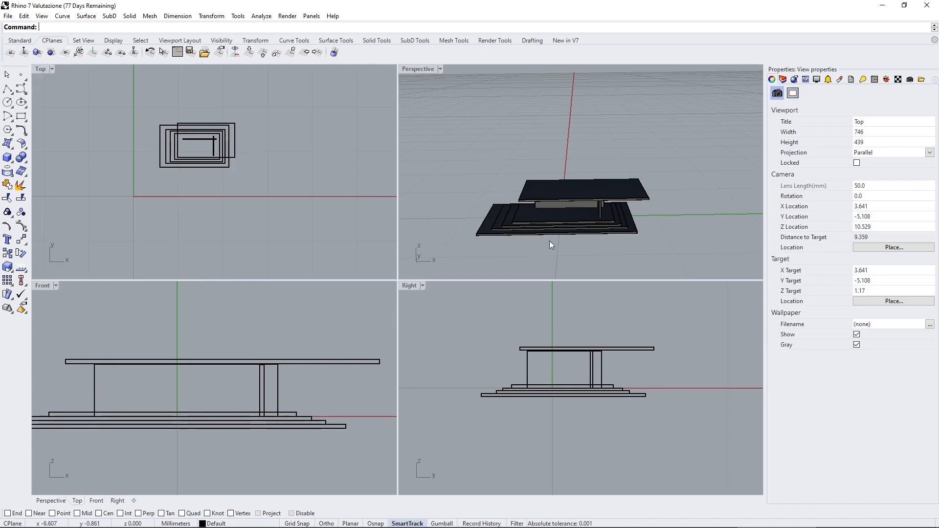
{"action": "right_click_drag", "start_coordinate": [549, 240], "coordinate": [527, 232]}
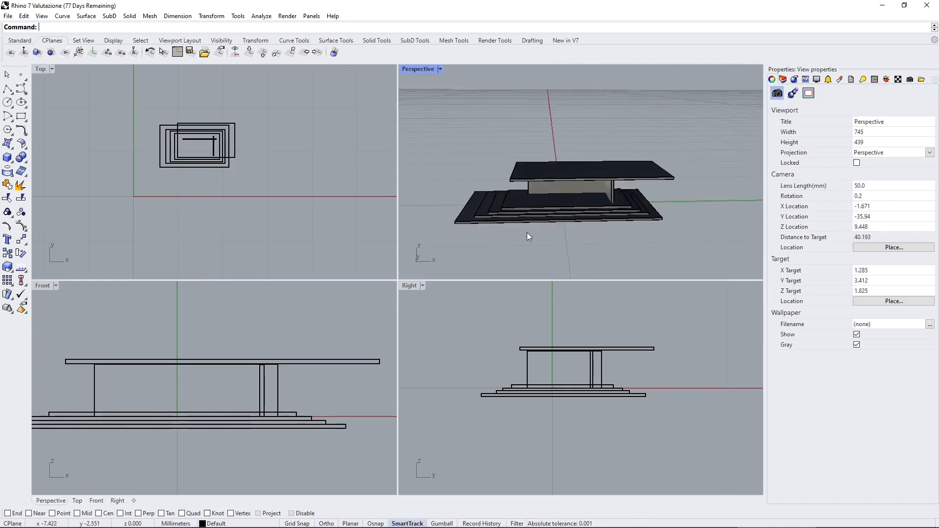
{"action": "scroll", "coordinate": [527, 235], "scroll_direction": "up", "scroll_amount": 5}
{"action": "scroll", "coordinate": [171, 221], "scroll_direction": "up", "scroll_amount": 5}
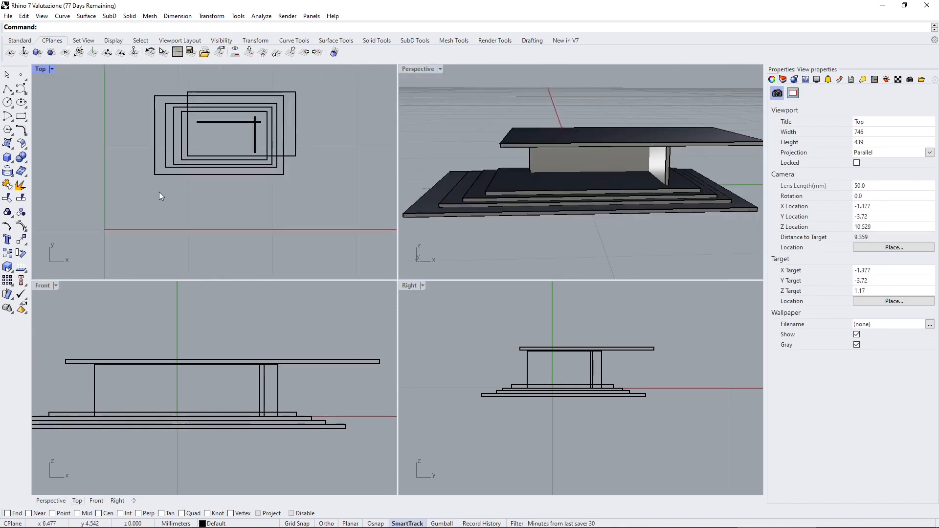
{"action": "right_click_drag", "start_coordinate": [252, 189], "coordinate": [233, 209]}
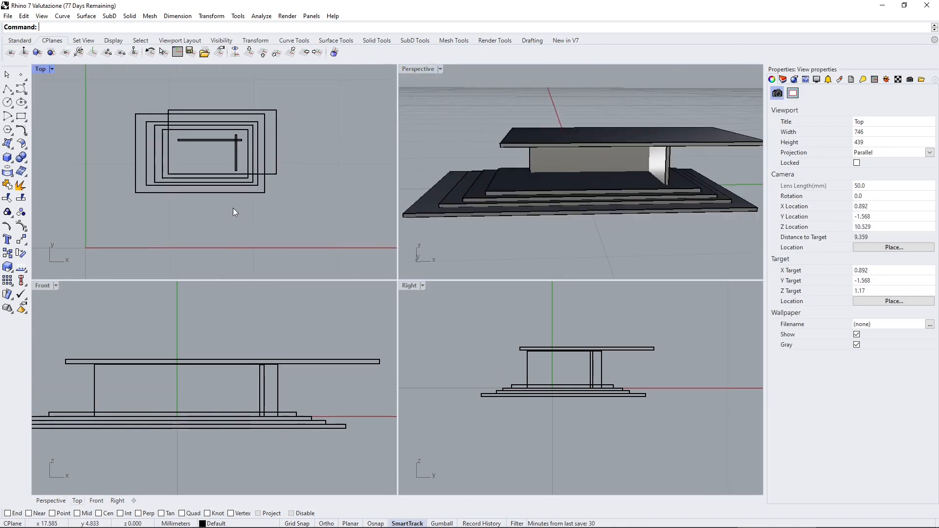
{"action": "left_click", "coordinate": [23, 52]}
{"action": "scroll", "coordinate": [582, 240], "scroll_direction": "down", "scroll_amount": 3}
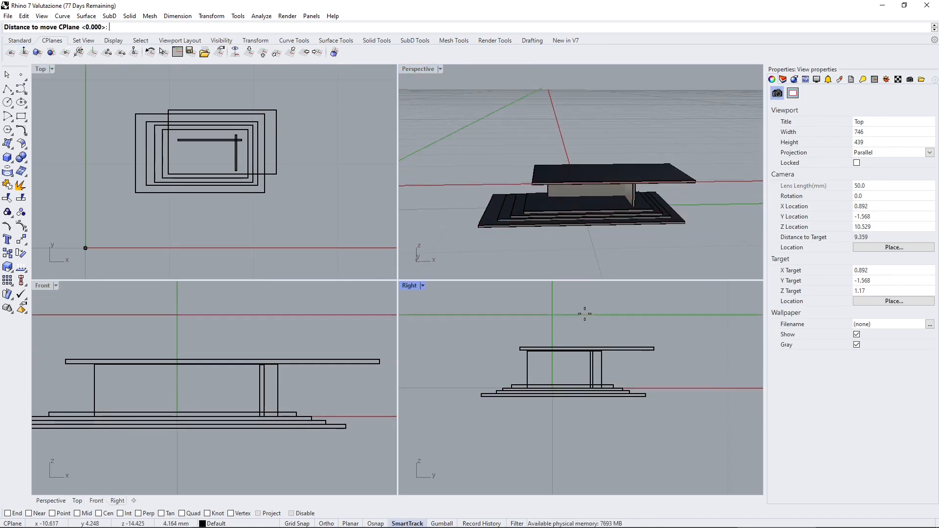
{"action": "key", "text": "Escape"}
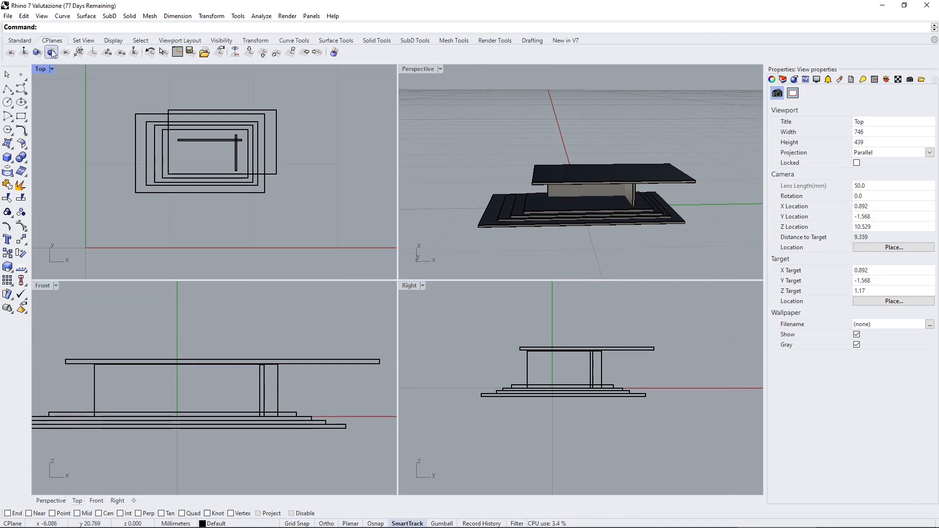
Draw a four-sided solid pyramid about 8.6 mm high beside the pavilion on the Perspective construction plane.
{"action": "right_click_drag", "start_coordinate": [625, 163], "coordinate": [596, 194]}
{"action": "scroll", "coordinate": [540, 213], "scroll_direction": "down", "scroll_amount": 7}
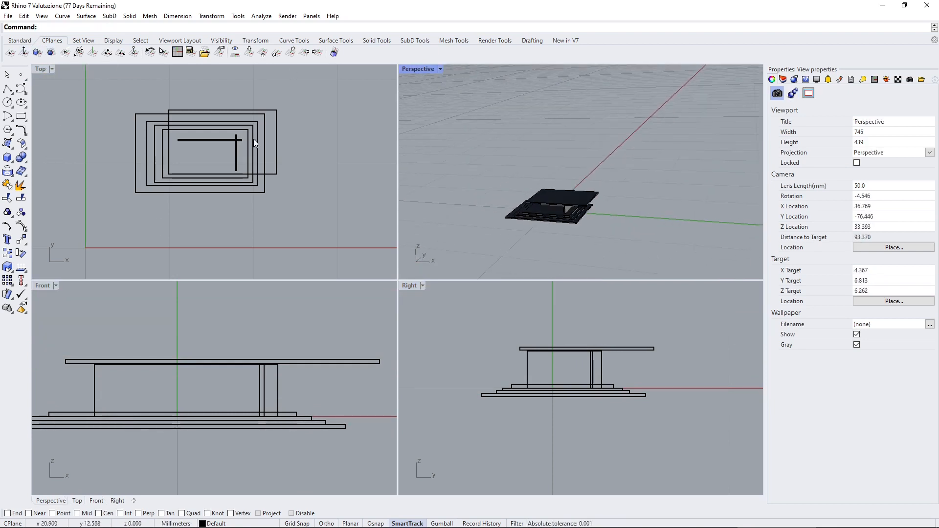
{"action": "left_click", "coordinate": [130, 16]}
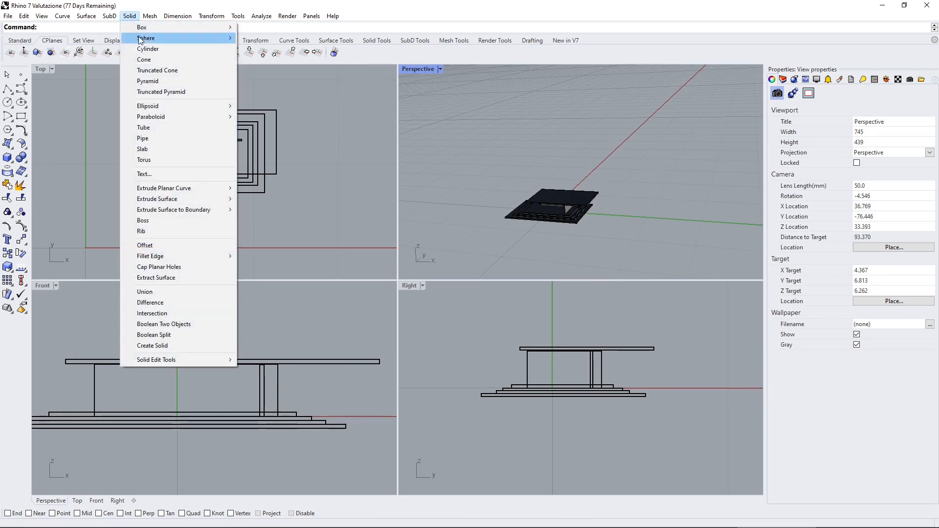
{"action": "left_click", "coordinate": [154, 81]}
{"action": "left_click", "coordinate": [314, 113]}
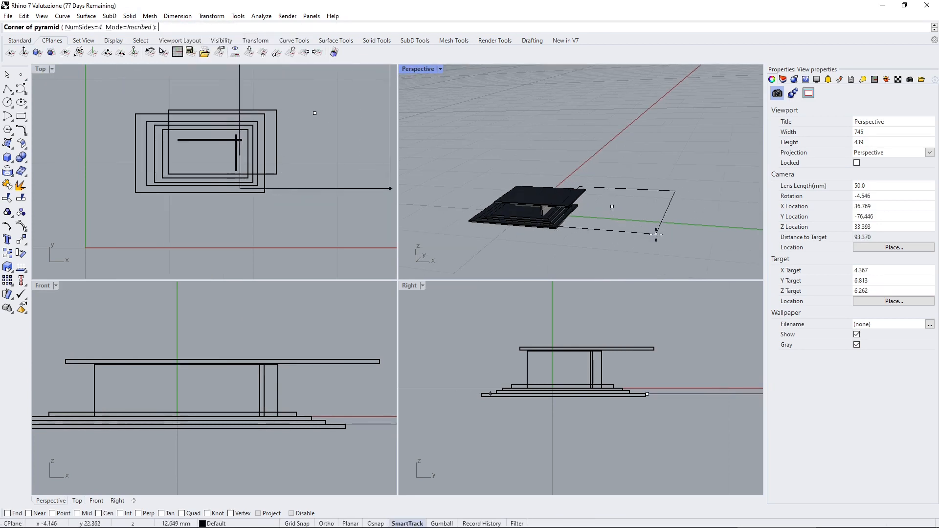
{"action": "left_click", "coordinate": [631, 200]}
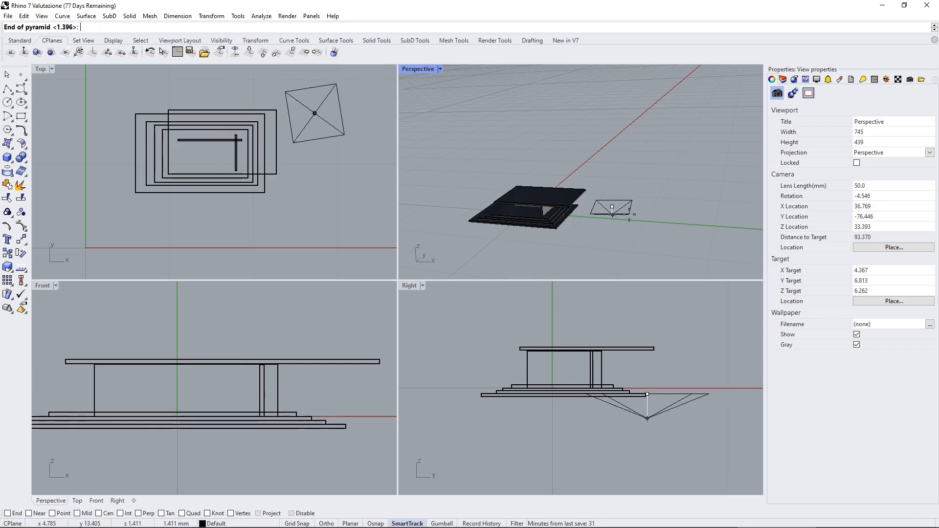
{"action": "left_click", "coordinate": [616, 155]}
{"action": "scroll", "coordinate": [625, 193], "scroll_direction": "up", "scroll_amount": 8}
{"action": "right_click_drag", "start_coordinate": [648, 183], "coordinate": [611, 174]}
{"action": "left_click", "coordinate": [611, 174]}
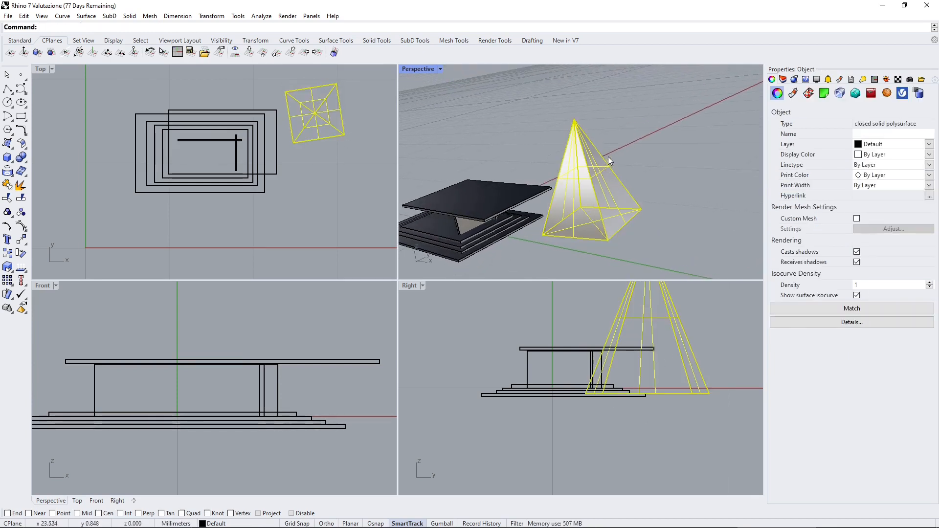
{"action": "key", "text": "Escape"}
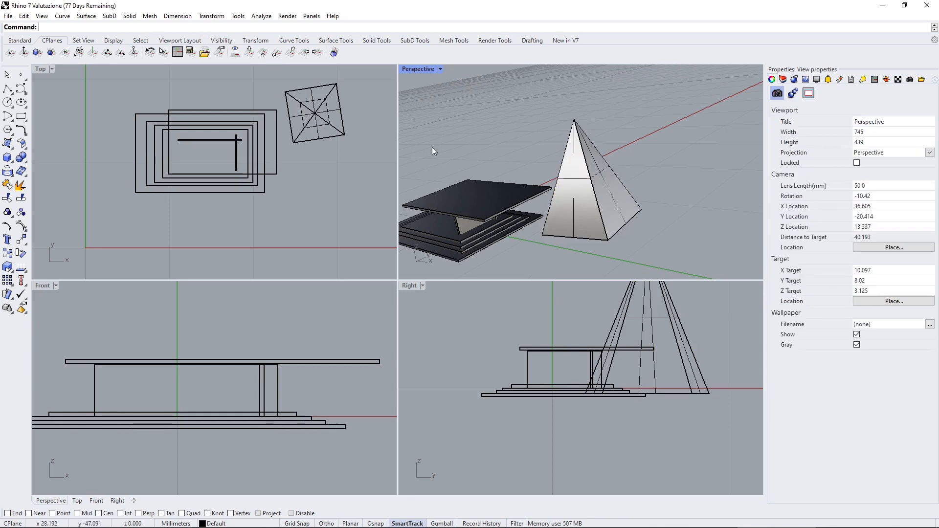
Set the Perspective construction plane to a sloping face of the pyramid, with its origin on that face and the default X axis direction.
{"action": "left_click", "coordinate": [52, 54]}
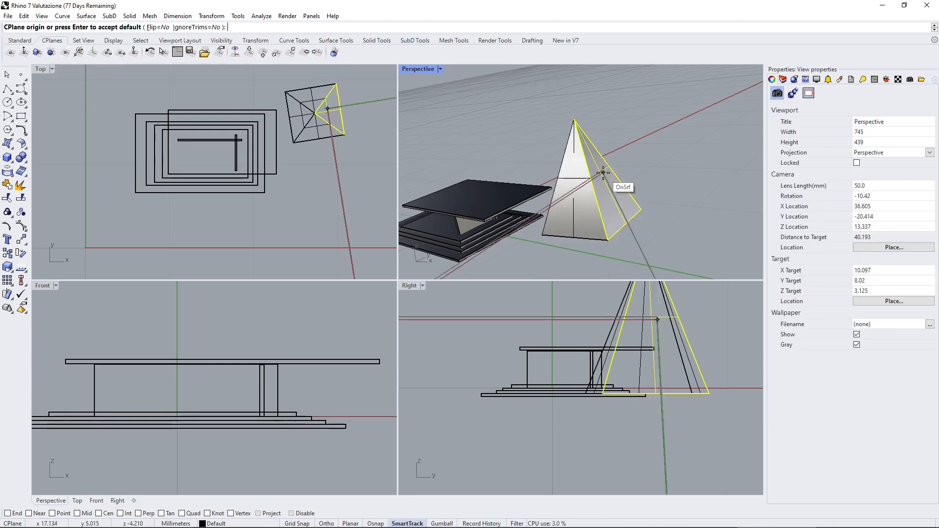
{"action": "scroll", "coordinate": [603, 172], "scroll_direction": "up", "scroll_amount": 5}
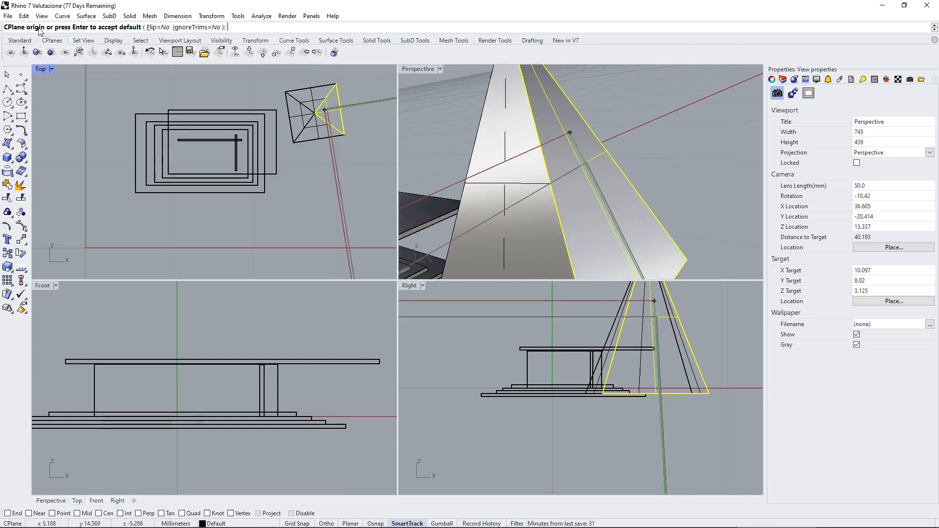
{"action": "left_click", "coordinate": [579, 164]}
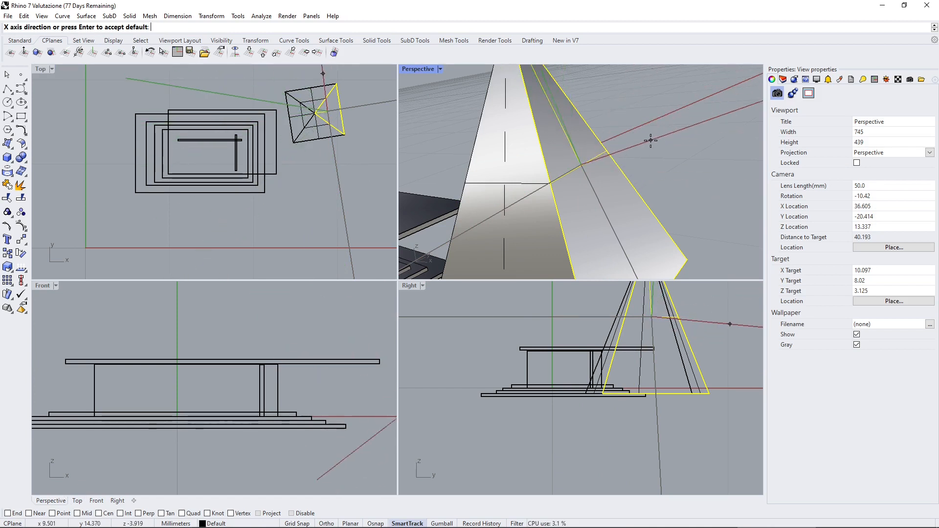
{"action": "key", "text": "Return"}
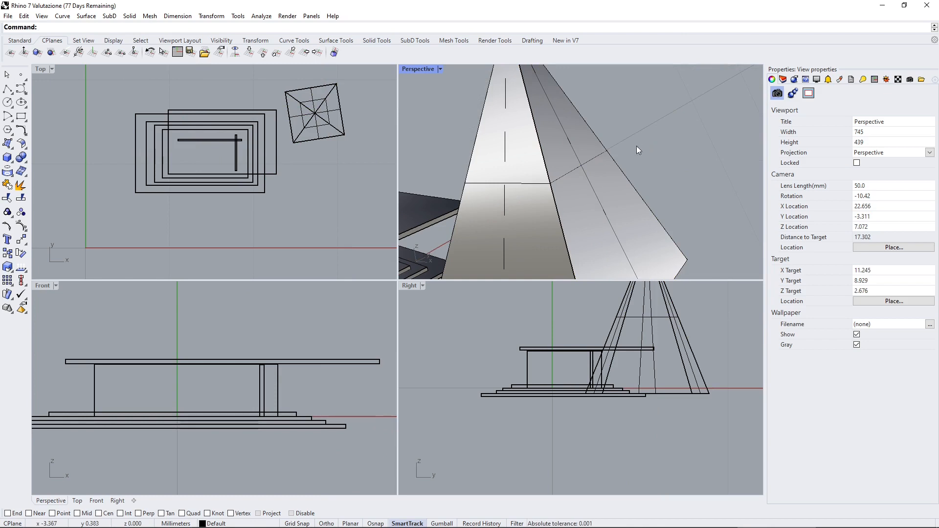
{"action": "scroll", "coordinate": [604, 153], "scroll_direction": "down", "scroll_amount": 12}
{"action": "right_click_drag", "start_coordinate": [551, 214], "coordinate": [633, 215]}
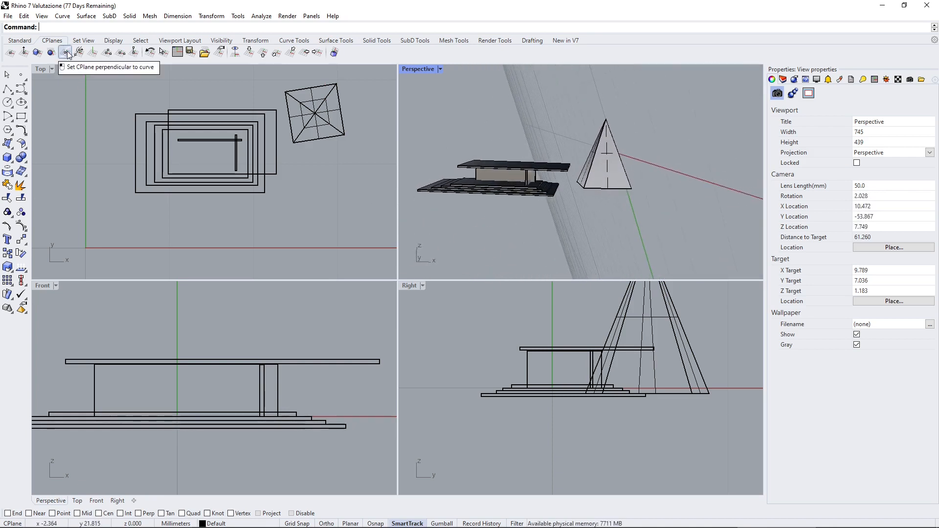
Undo the Perspective viewport's last construction plane change and redo it.
{"action": "left_click", "coordinate": [149, 54]}
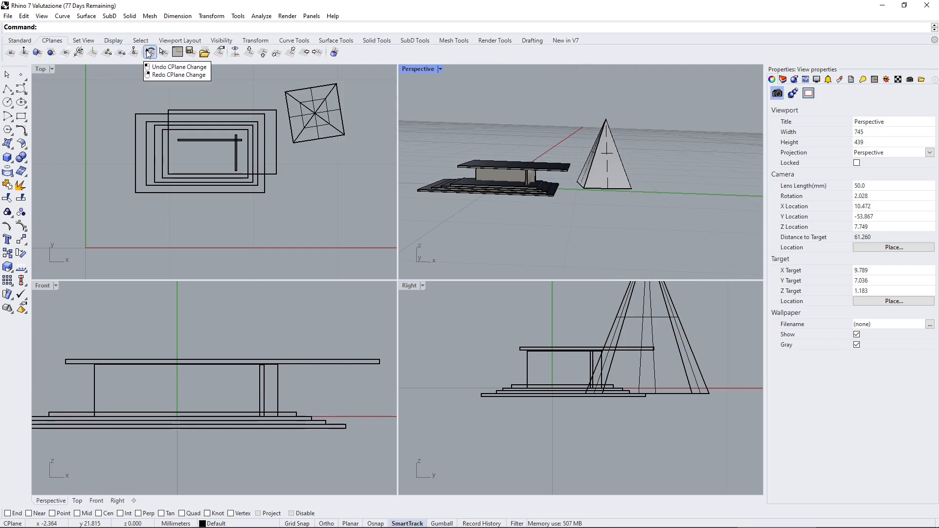
{"action": "right_click", "coordinate": [149, 54]}
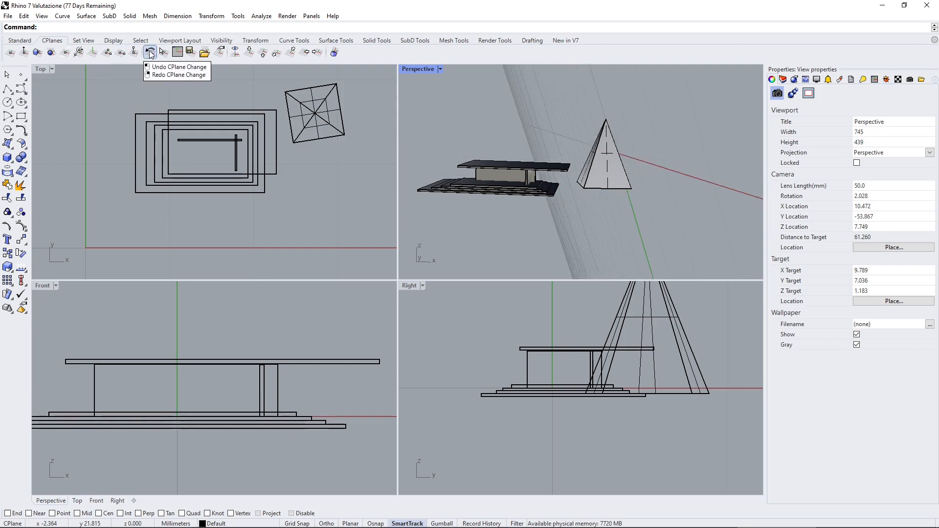
{"action": "right_click_drag", "start_coordinate": [551, 165], "coordinate": [542, 161]}
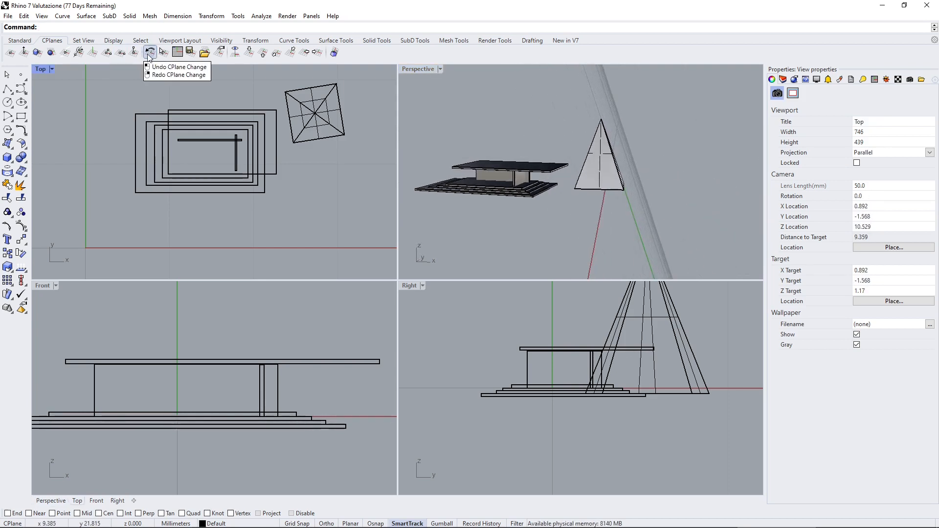
Save the Top viewport's construction plane under the name x and restore it by that name.
{"action": "left_click", "coordinate": [190, 53]}
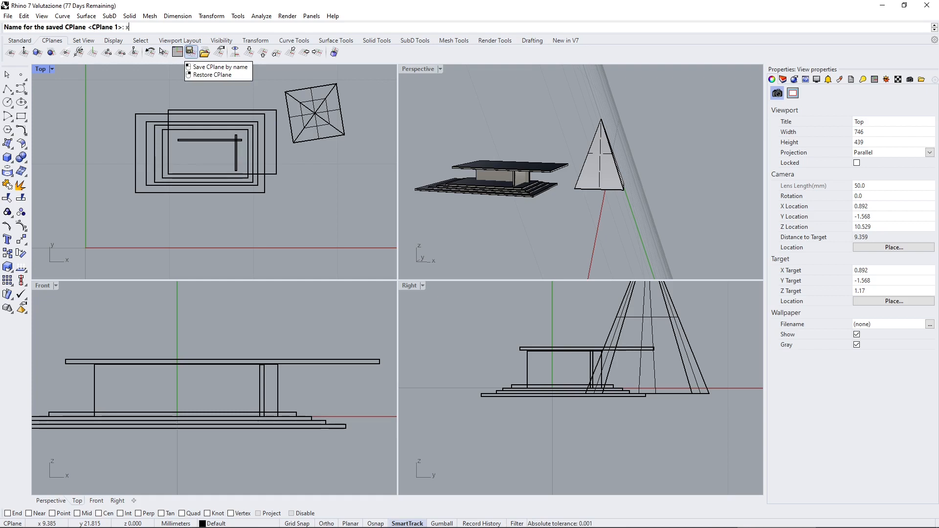
{"action": "type", "text": "x"}
{"action": "key", "text": "Return"}
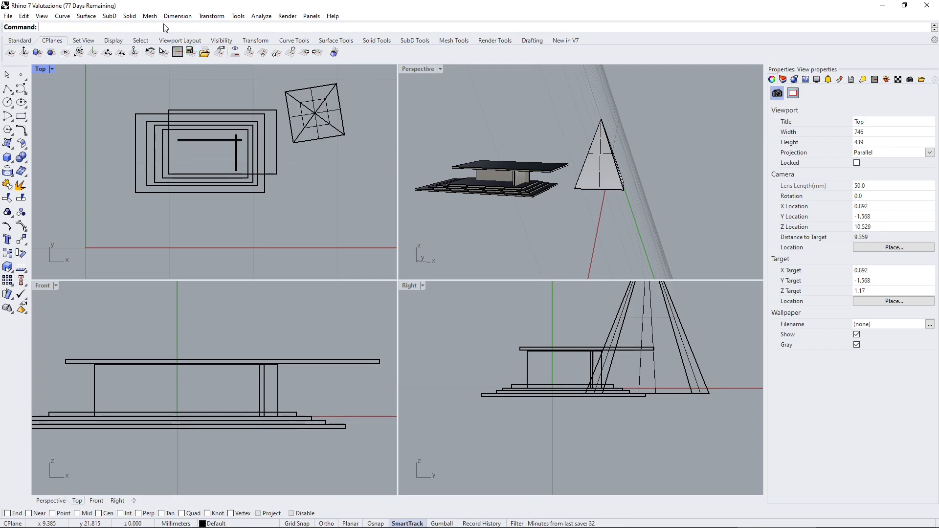
{"action": "right_click", "coordinate": [190, 54]}
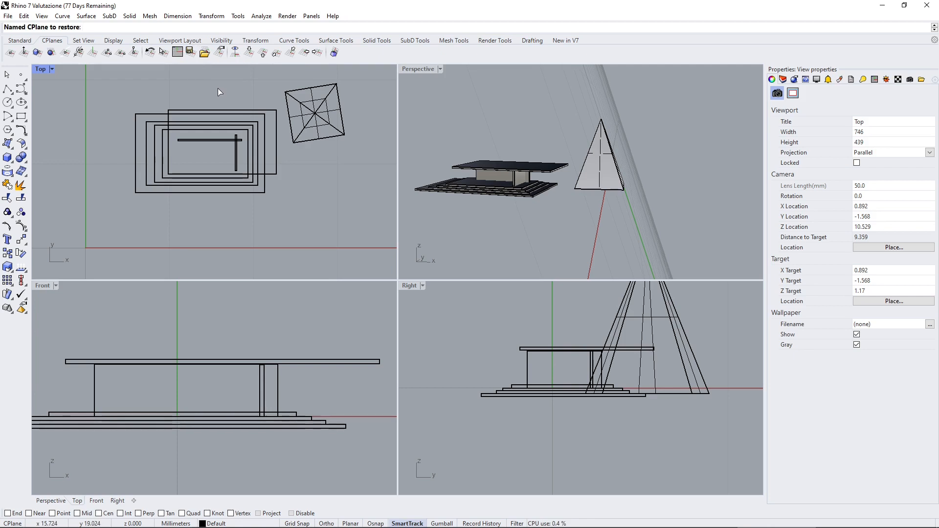
{"action": "type", "text": "x"}
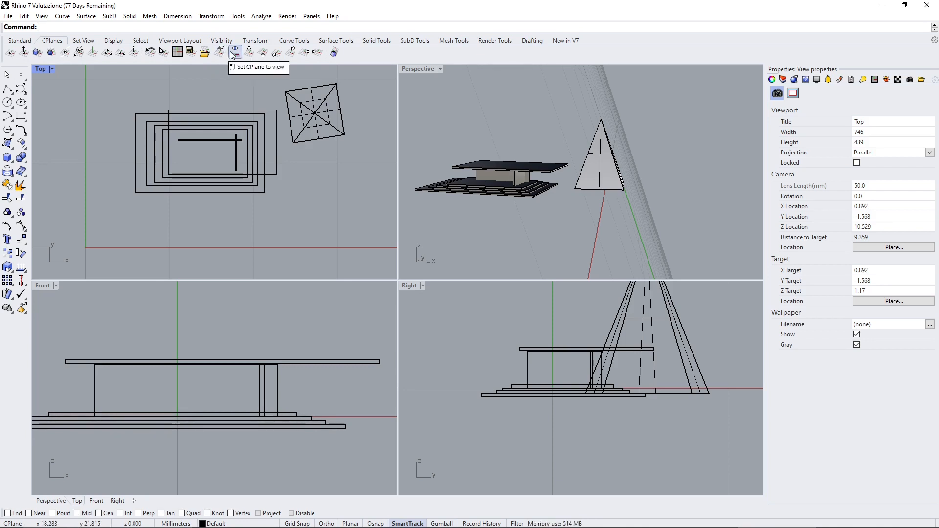
Set the Perspective viewport's construction plane to World Top.
{"action": "right_click_drag", "start_coordinate": [451, 111], "coordinate": [571, 145]}
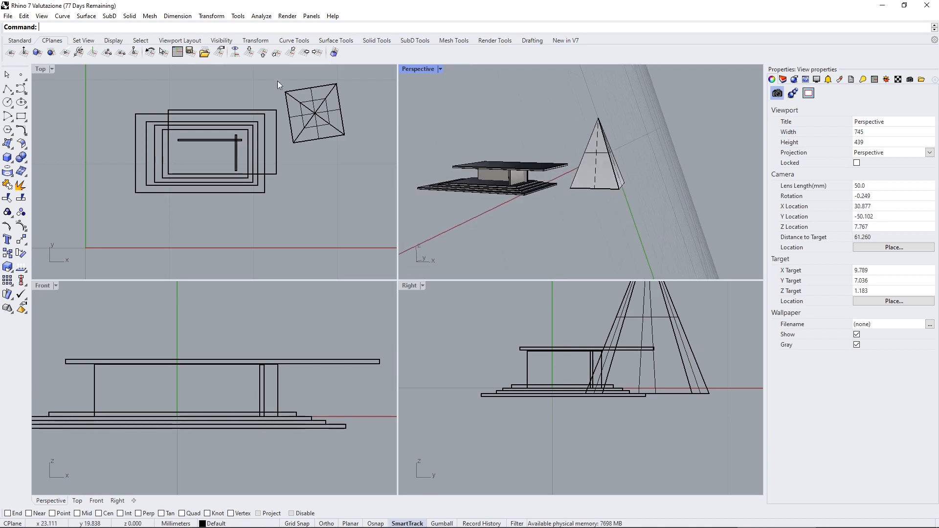
{"action": "right_click_drag", "start_coordinate": [454, 144], "coordinate": [430, 181]}
{"action": "right_click_drag", "start_coordinate": [616, 230], "coordinate": [544, 238]}
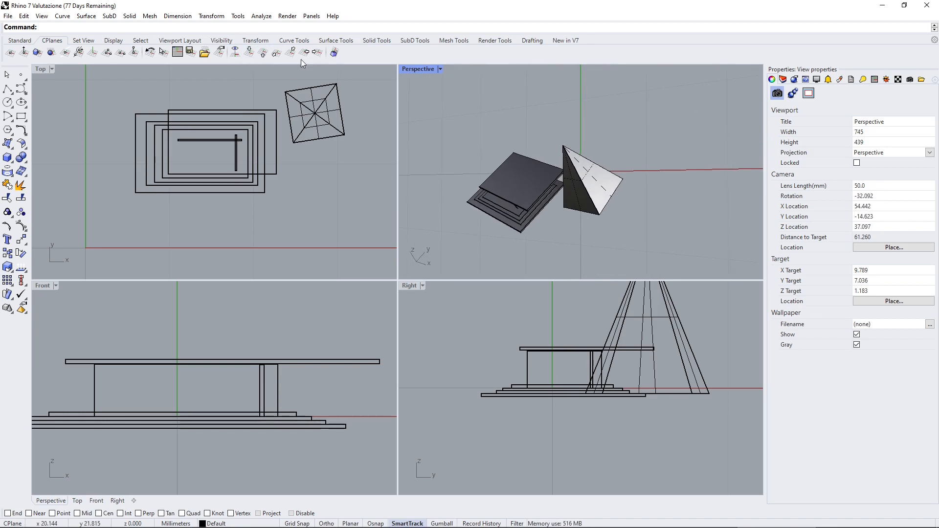
{"action": "left_click", "coordinate": [251, 57]}
{"action": "scroll", "coordinate": [571, 172], "scroll_direction": "down", "scroll_amount": 4}
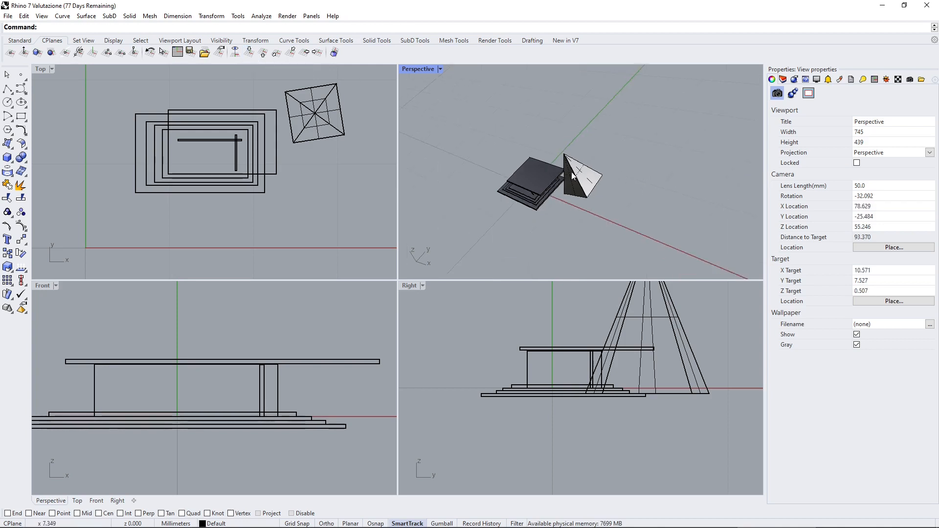
{"action": "right_click_drag", "start_coordinate": [571, 172], "coordinate": [645, 124]}
{"action": "scroll", "coordinate": [582, 205], "scroll_direction": "up", "scroll_amount": 4}
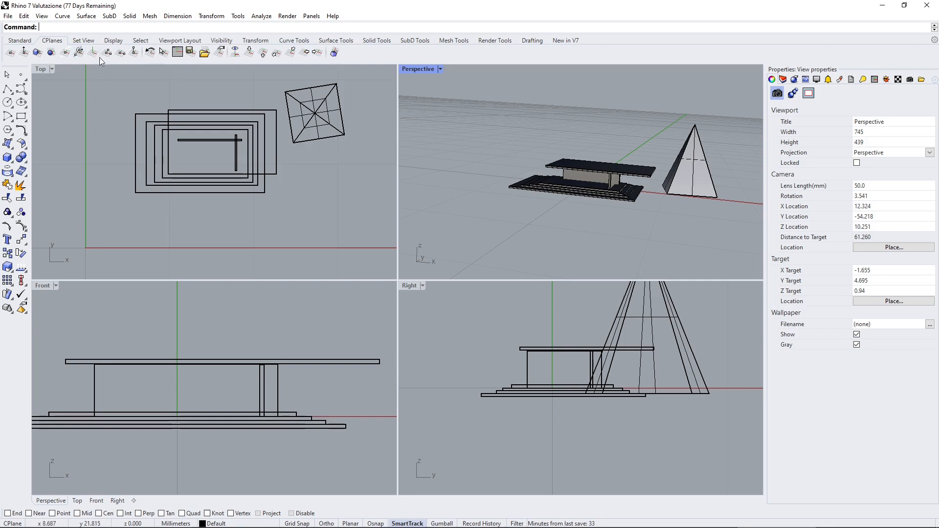
Delete the pyramid standing beside the pavilion.
{"action": "right_click_drag", "start_coordinate": [675, 171], "coordinate": [617, 181]}
{"action": "left_click", "coordinate": [623, 185]}
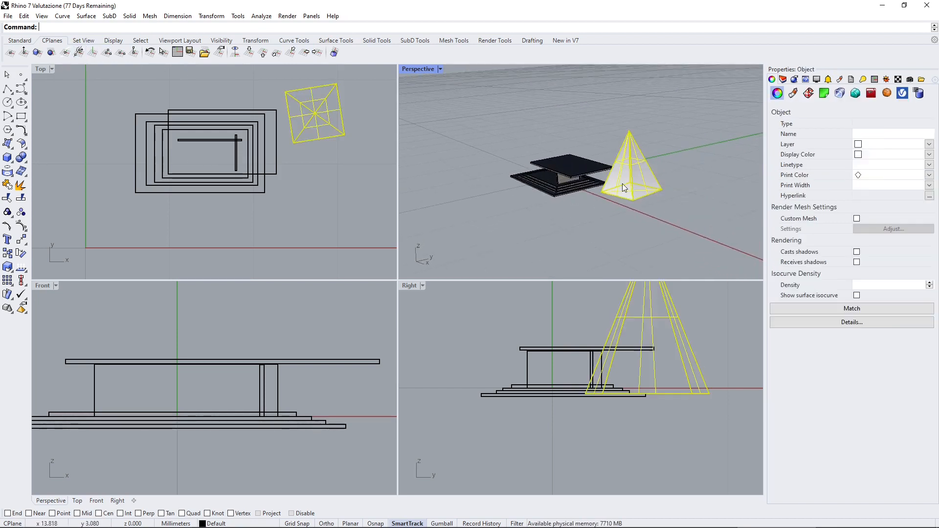
{"action": "key", "text": "Delete"}
{"action": "scroll", "coordinate": [573, 209], "scroll_direction": "up", "scroll_amount": 5}
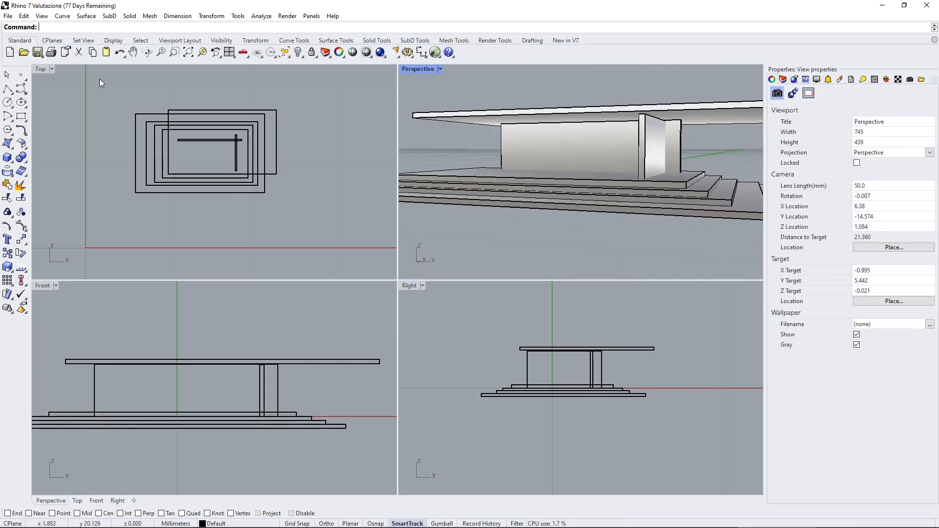
Set the Perspective viewport's display mode to Wireframe.
{"action": "left_click", "coordinate": [52, 40]}
{"action": "left_click", "coordinate": [83, 40]}
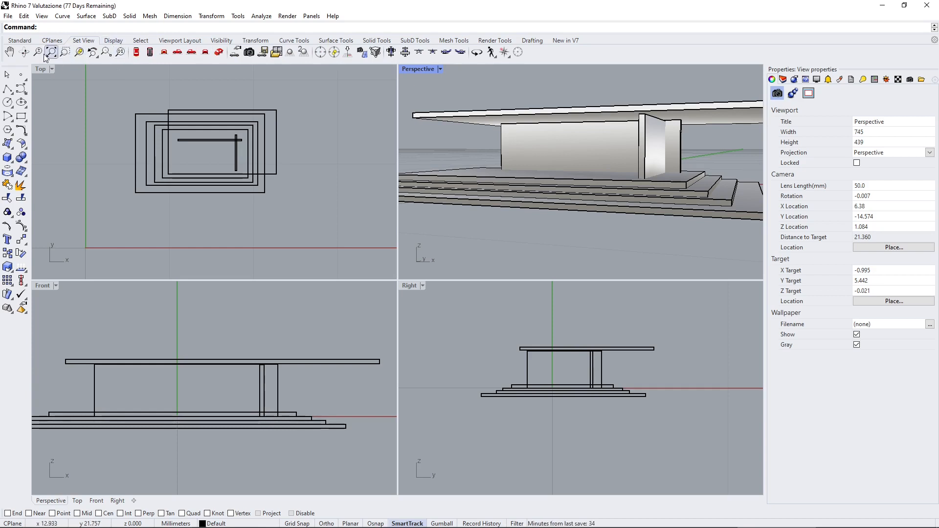
{"action": "left_click", "coordinate": [112, 41]}
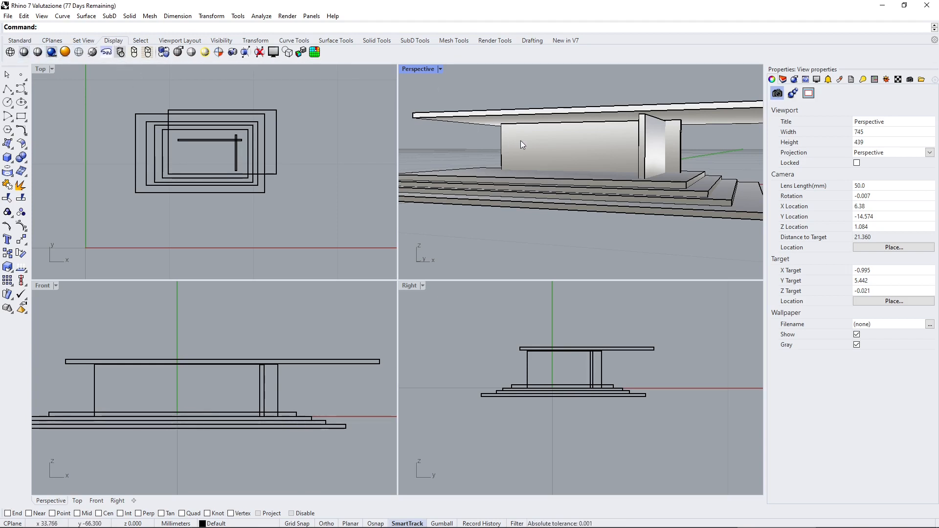
{"action": "right_click_drag", "start_coordinate": [520, 139], "coordinate": [525, 132]}
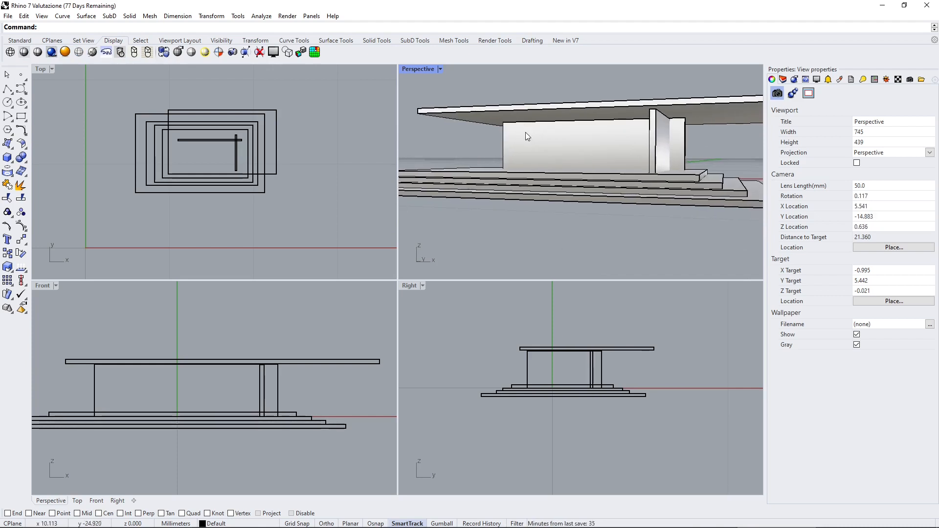
{"action": "right_click_drag", "start_coordinate": [601, 173], "coordinate": [593, 182], "text": "shift"}
{"action": "left_click", "coordinate": [10, 52]}
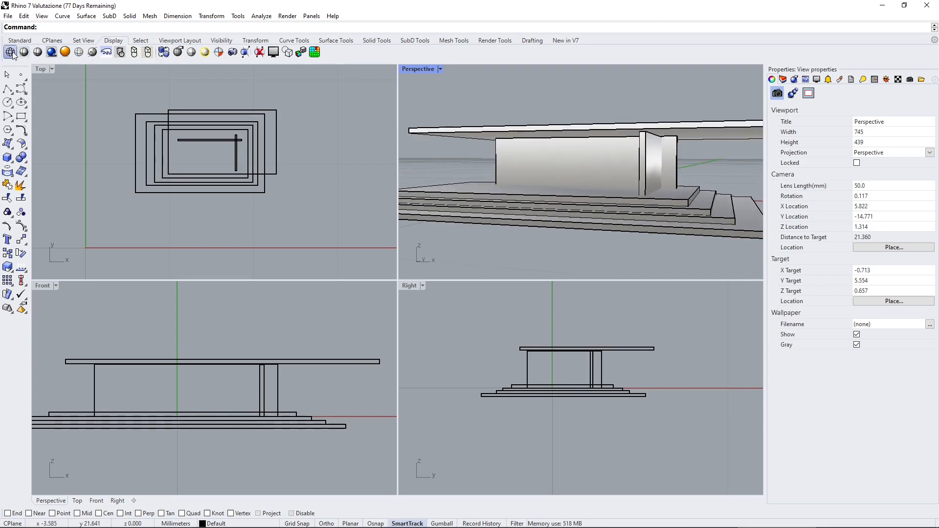
{"action": "left_click", "coordinate": [607, 395]}
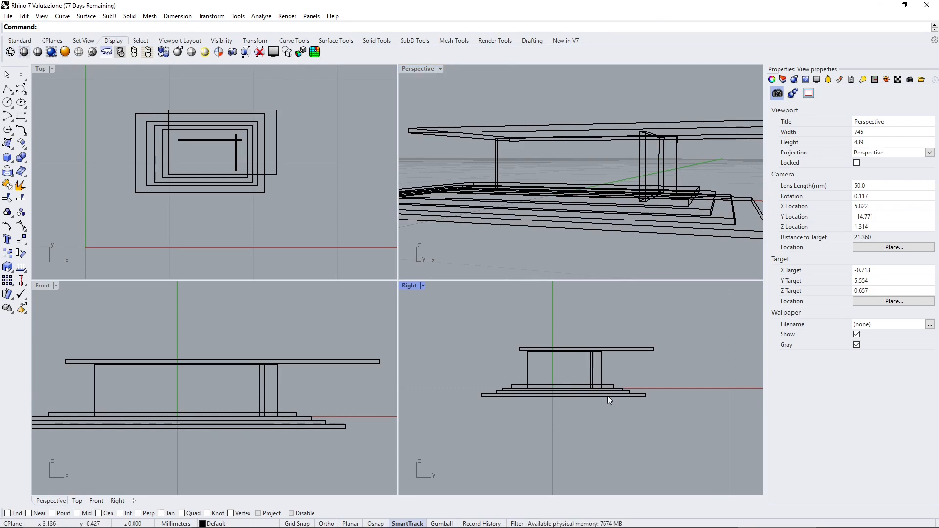
{"action": "scroll", "coordinate": [607, 395], "scroll_direction": "up", "scroll_amount": 8}
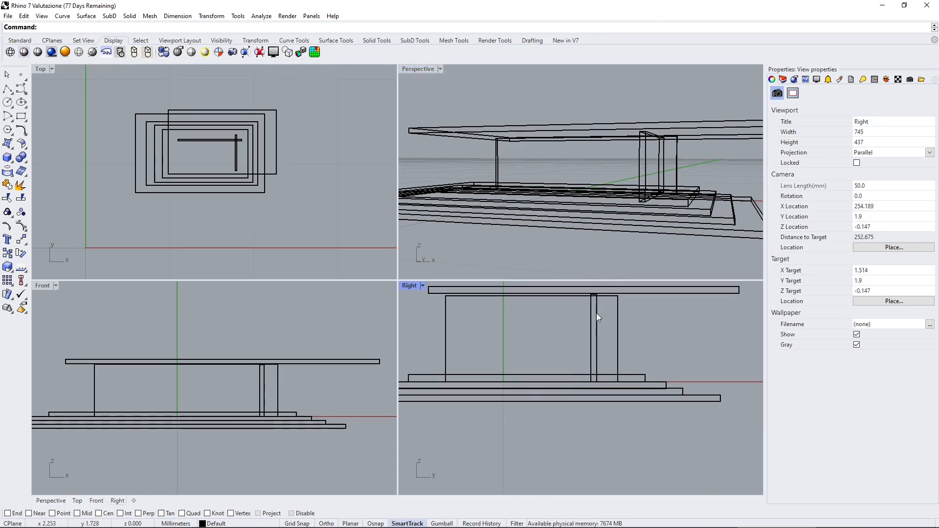
Move the long wall up in the Right viewport so its base rests on the top surface of the uppermost step.
{"action": "scroll", "coordinate": [606, 385], "scroll_direction": "up", "scroll_amount": 5}
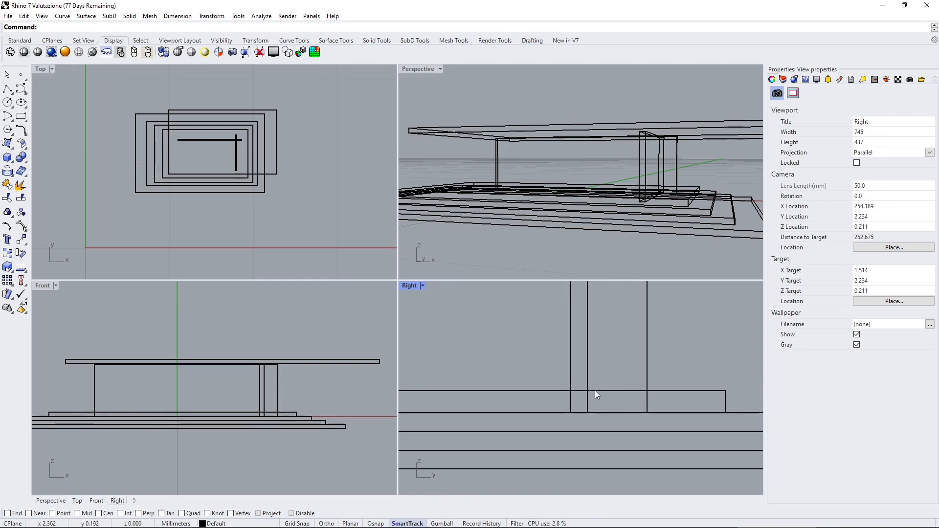
{"action": "left_click", "coordinate": [589, 387]}
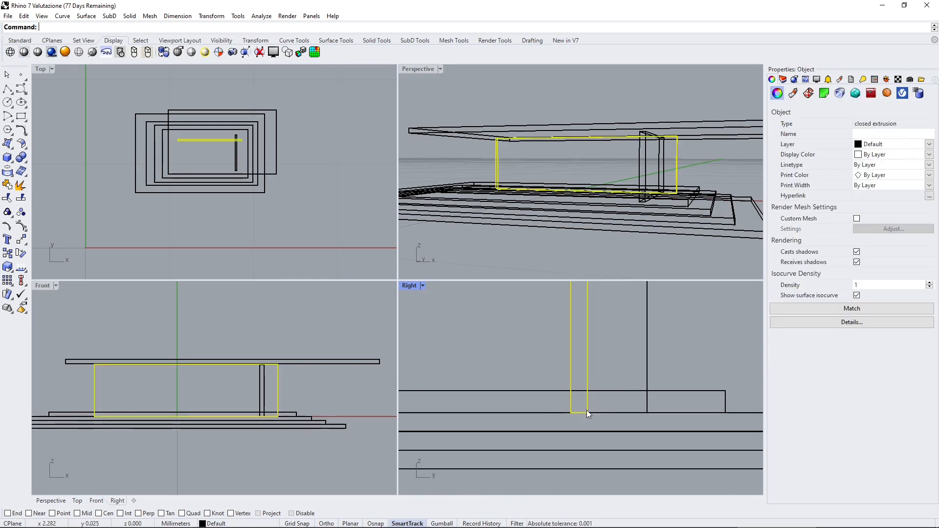
{"action": "scroll", "coordinate": [586, 409], "scroll_direction": "down", "scroll_amount": 8}
{"action": "scroll", "coordinate": [587, 403], "scroll_direction": "up", "scroll_amount": 8}
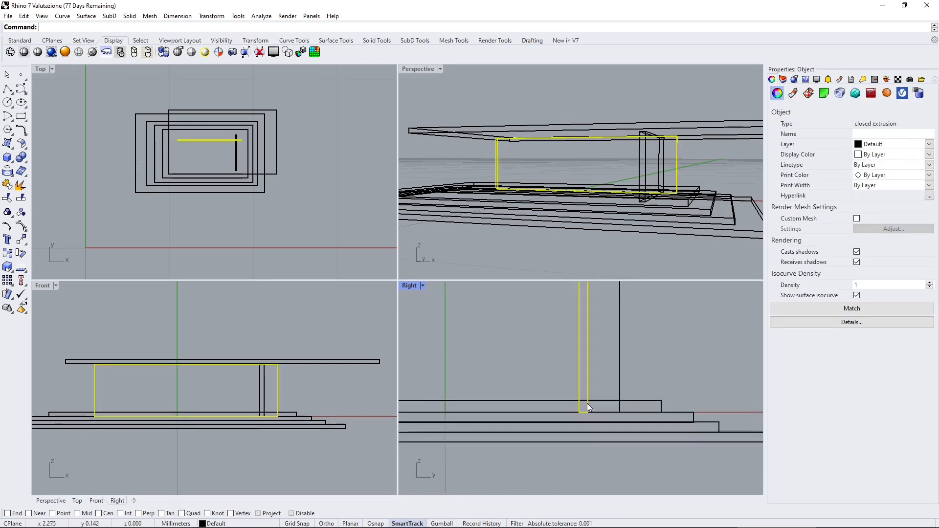
{"action": "left_click_drag", "start_coordinate": [591, 391], "coordinate": [599, 367], "text": "shift"}
{"action": "scroll", "coordinate": [603, 421], "scroll_direction": "down", "scroll_amount": 5}
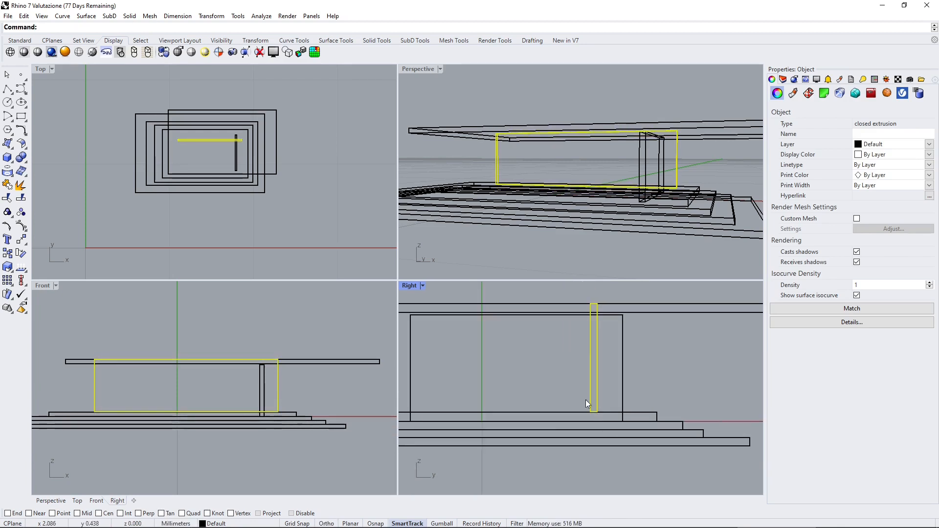
{"action": "scroll", "coordinate": [614, 359], "scroll_direction": "down", "scroll_amount": 4}
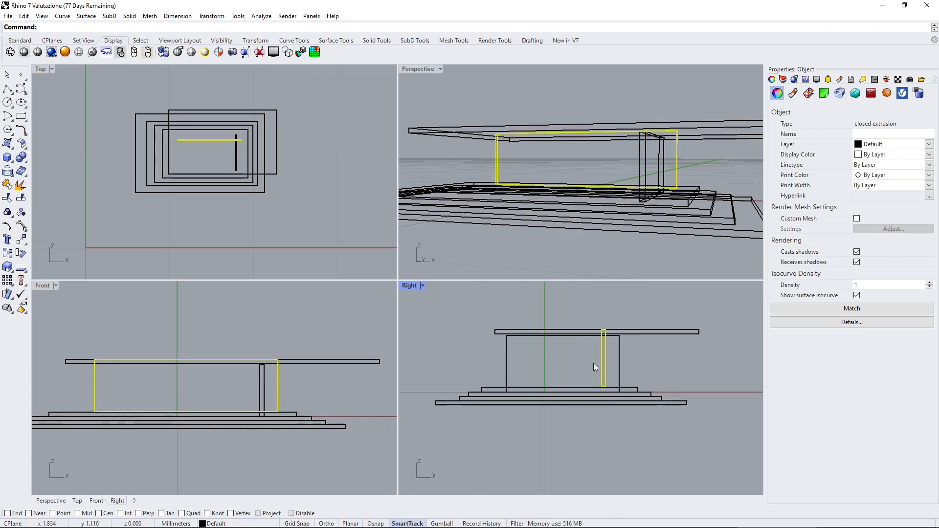
Raise the roof slab in the Right viewport until its underside meets the top of the long wall.
{"action": "scroll", "coordinate": [622, 342], "scroll_direction": "up", "scroll_amount": 5}
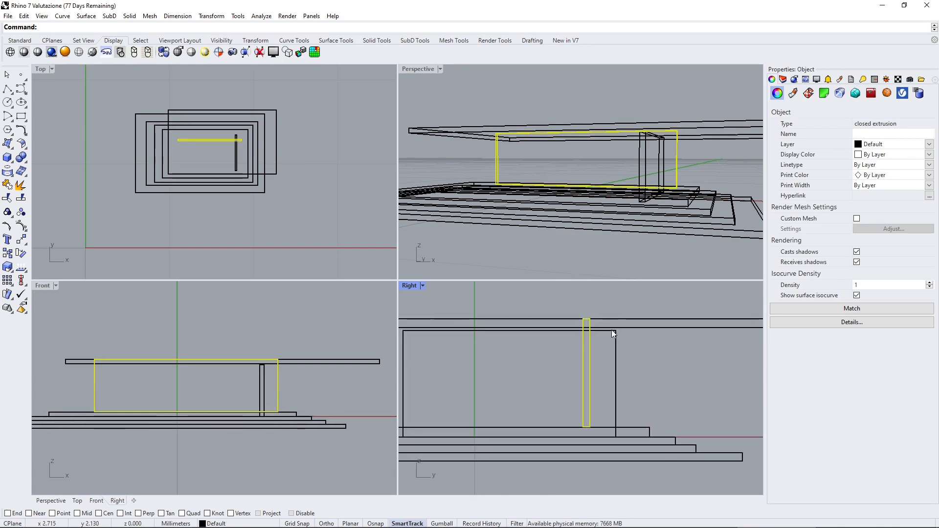
{"action": "left_click", "coordinate": [611, 330]}
{"action": "left_click_drag", "start_coordinate": [623, 330], "coordinate": [651, 320]}
{"action": "left_click", "coordinate": [676, 359]}
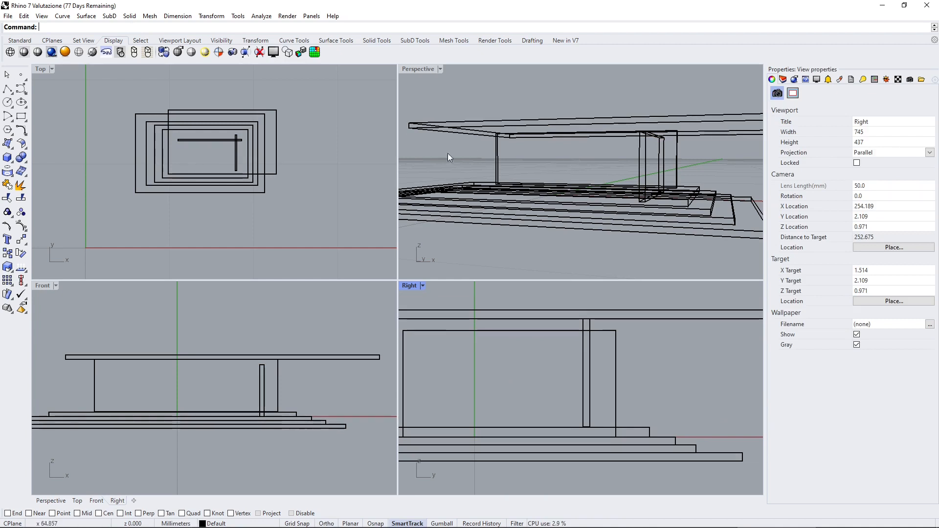
Set the Perspective viewport's display mode to Shaded.
{"action": "left_click", "coordinate": [448, 94]}
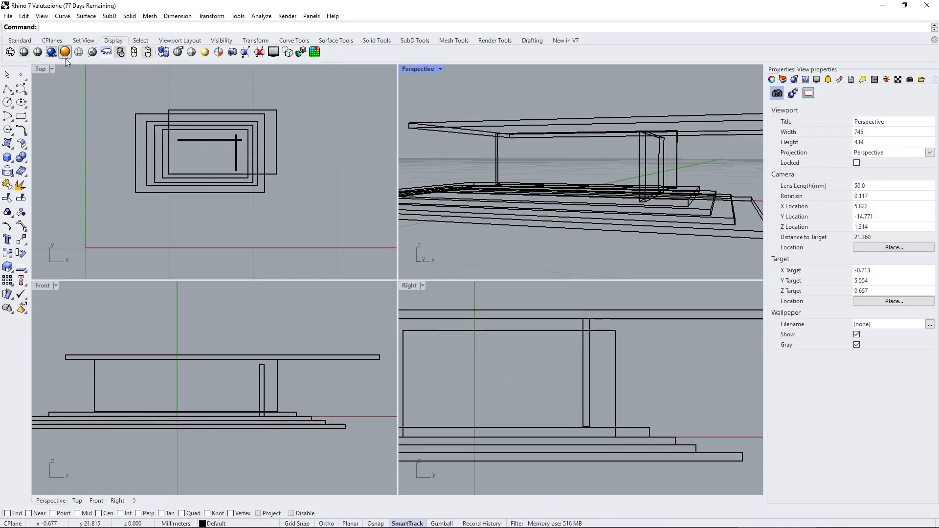
{"action": "left_click", "coordinate": [441, 69]}
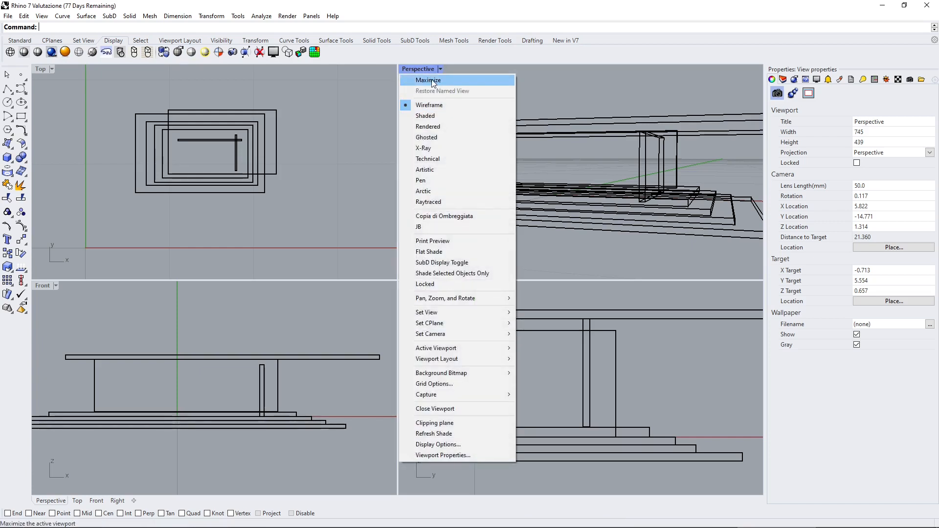
{"action": "left_click", "coordinate": [449, 116]}
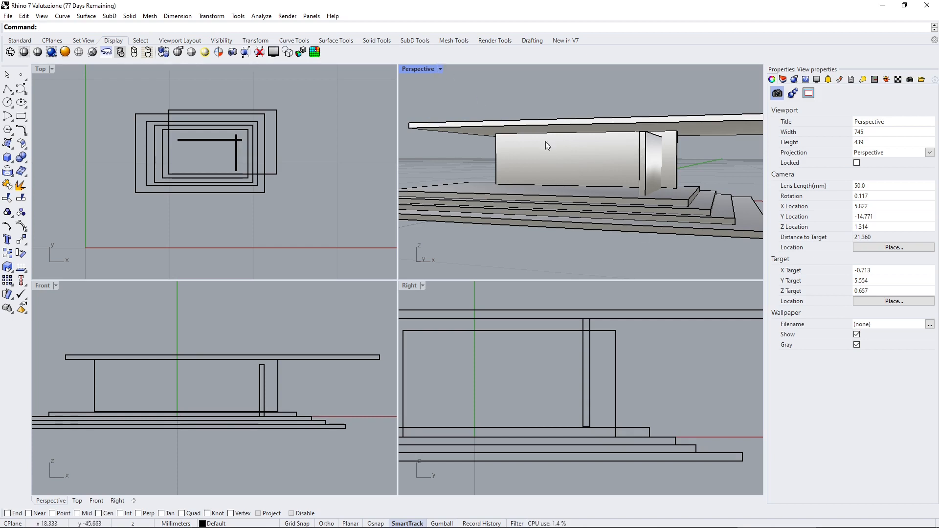
Try the Rendered and Ghosted display modes on the pavilion in the Perspective viewport.
{"action": "left_click", "coordinate": [441, 69]}
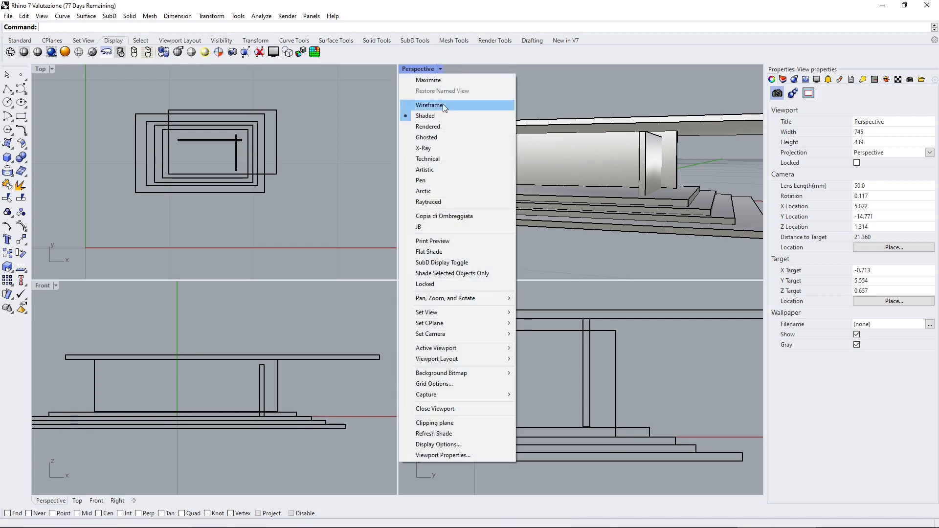
{"action": "left_click", "coordinate": [441, 126]}
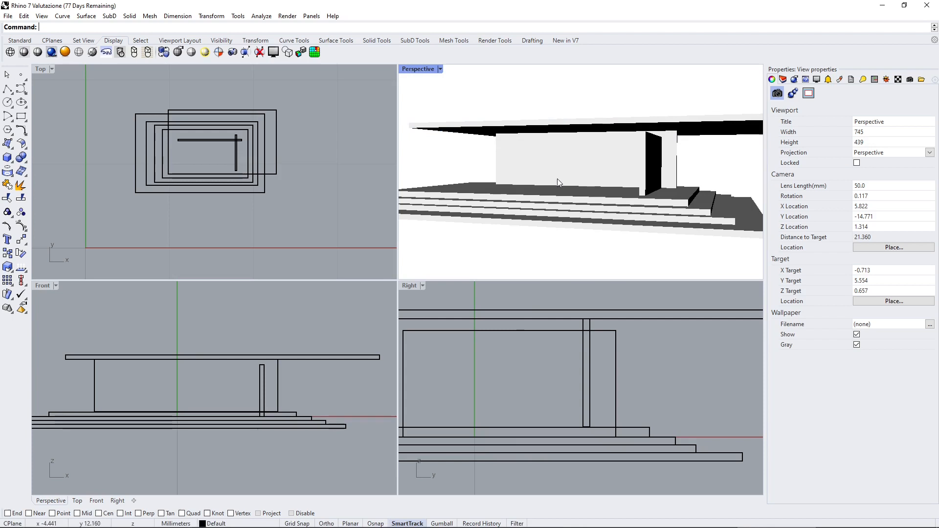
{"action": "left_click", "coordinate": [441, 69]}
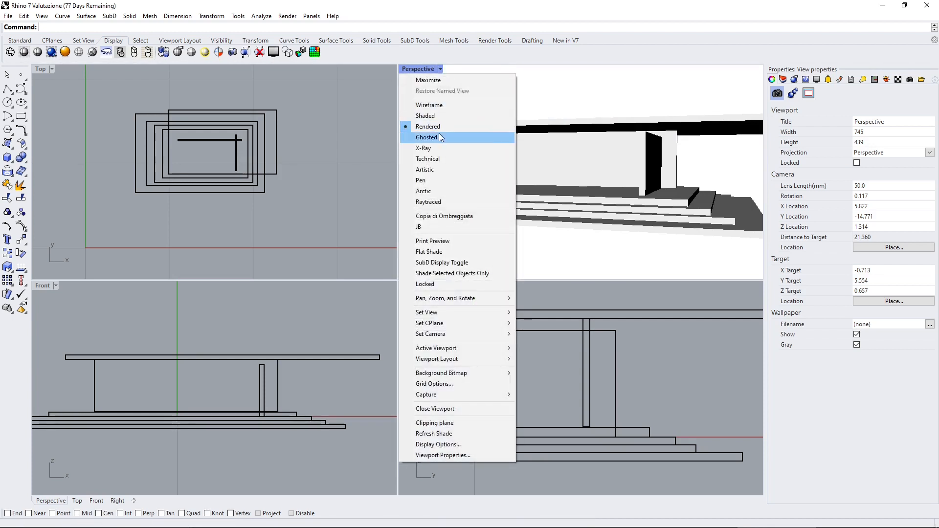
{"action": "left_click", "coordinate": [440, 136]}
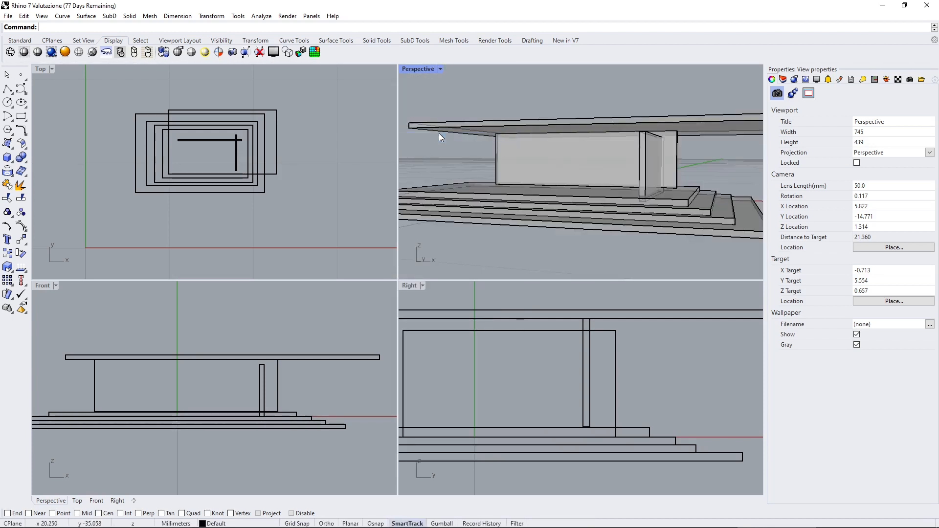
Try the X-Ray and Technical display modes on the pavilion in the Perspective viewport.
{"action": "left_click", "coordinate": [442, 72]}
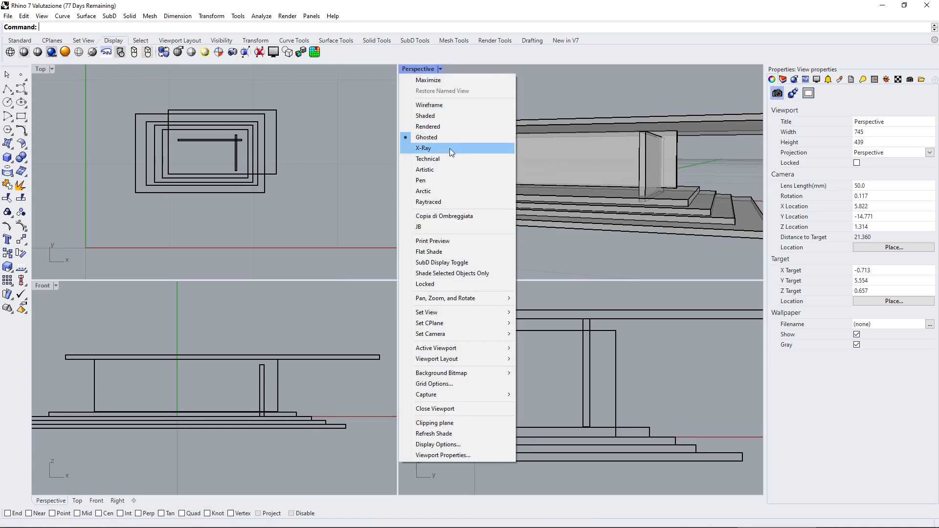
{"action": "left_click", "coordinate": [449, 148]}
{"action": "left_click", "coordinate": [437, 70]}
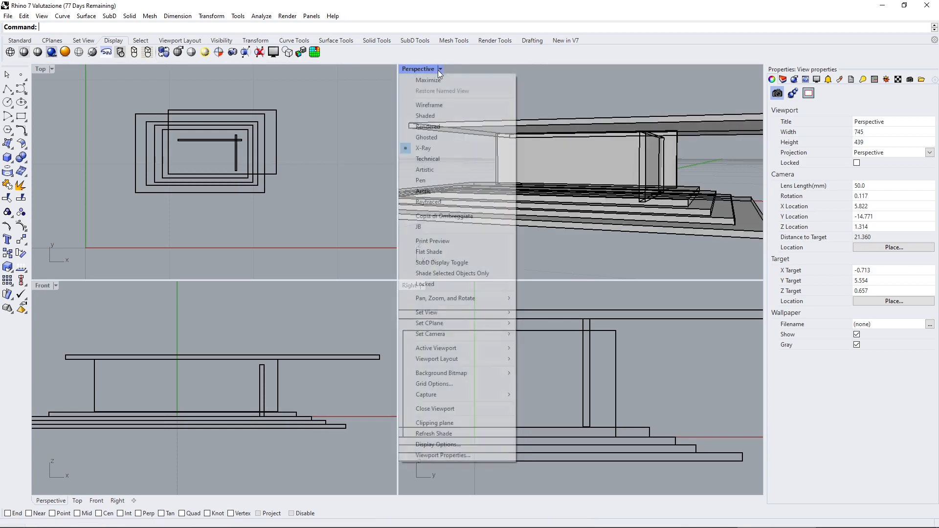
{"action": "left_click", "coordinate": [452, 160]}
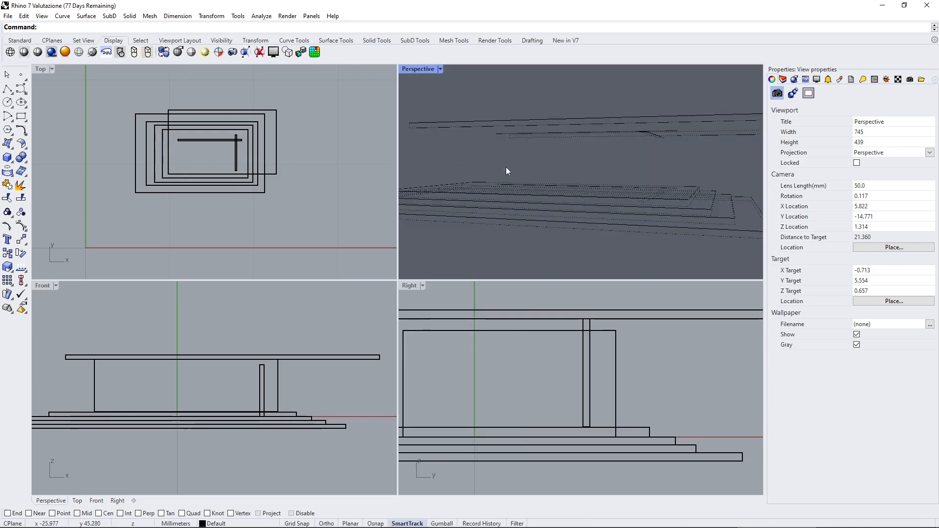
Try the Artistic and Pen display modes on the pavilion in the Perspective viewport.
{"action": "left_click", "coordinate": [439, 72]}
{"action": "left_click", "coordinate": [445, 169]}
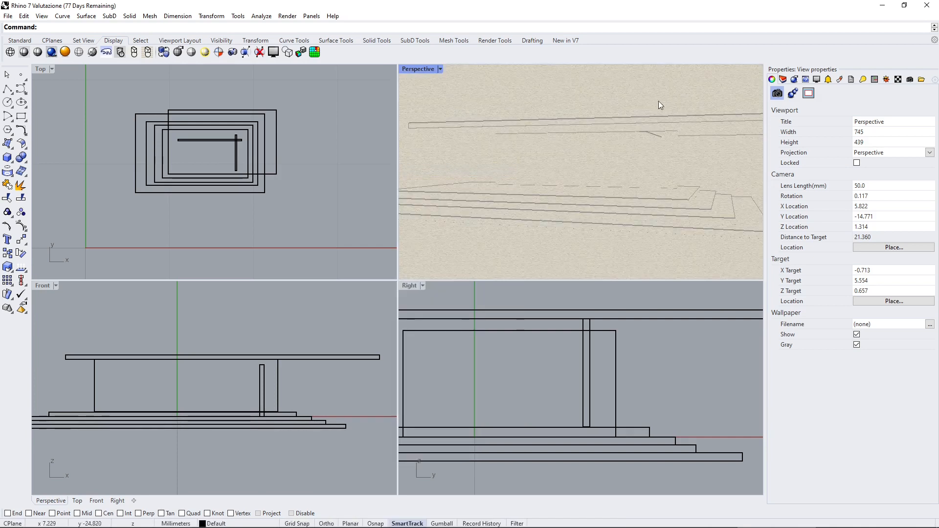
{"action": "right_click_drag", "start_coordinate": [545, 132], "coordinate": [542, 130]}
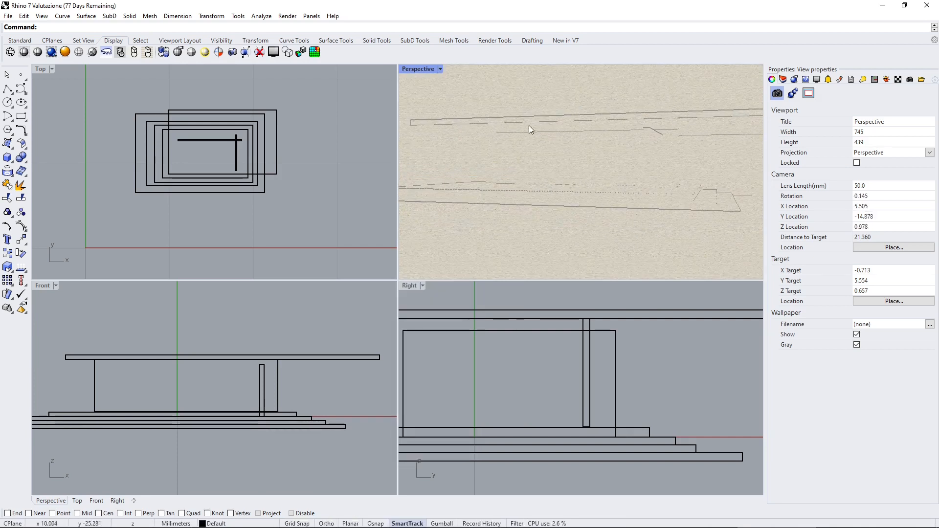
{"action": "left_click", "coordinate": [442, 70]}
{"action": "left_click", "coordinate": [454, 180]}
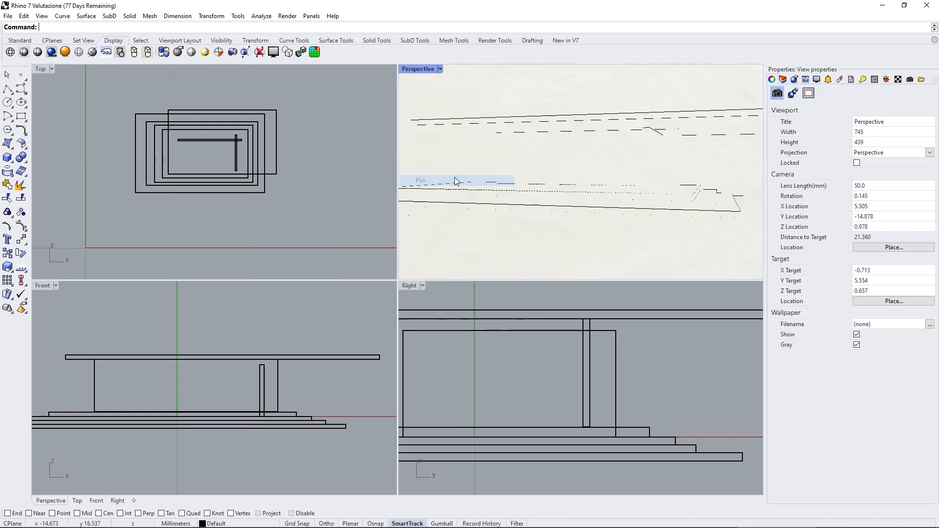
Try the Arctic and Raytraced display modes on the pavilion in the Perspective viewport.
{"action": "left_click", "coordinate": [442, 69]}
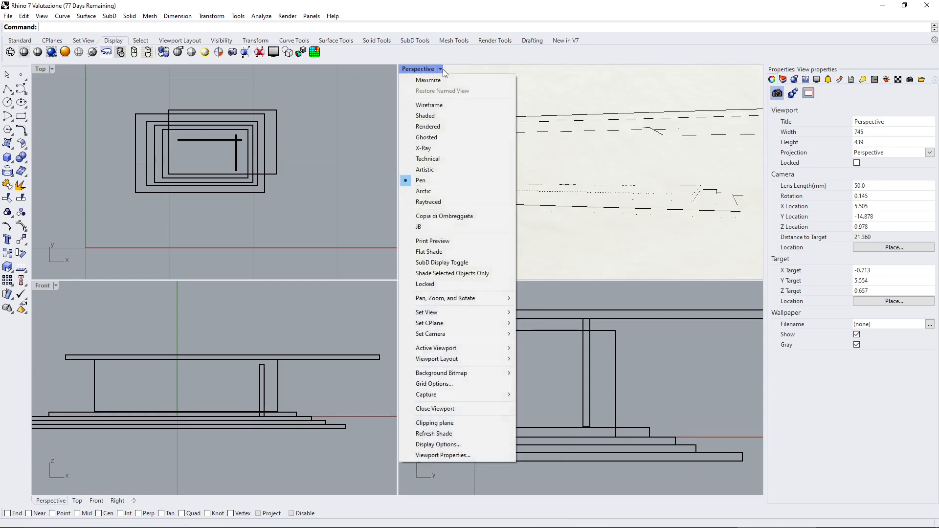
{"action": "left_click", "coordinate": [452, 191]}
{"action": "left_click", "coordinate": [438, 68]}
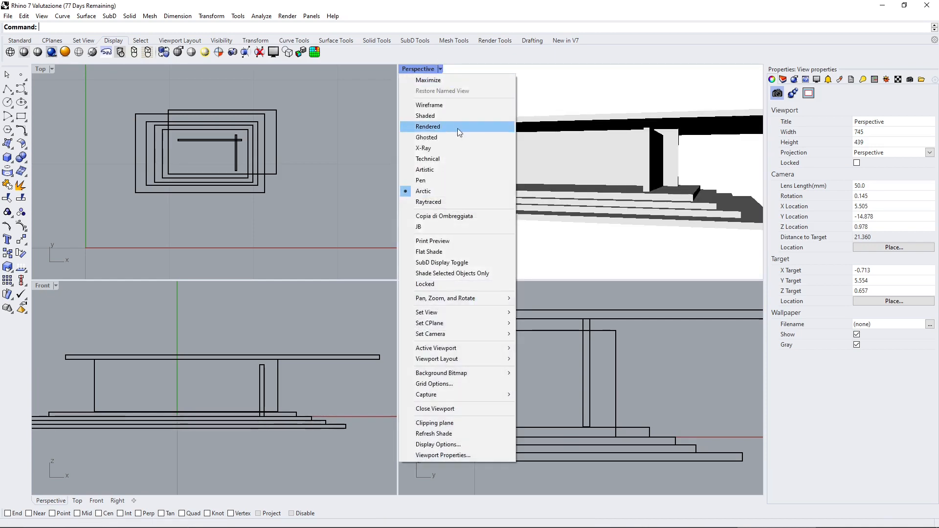
{"action": "left_click", "coordinate": [453, 204]}
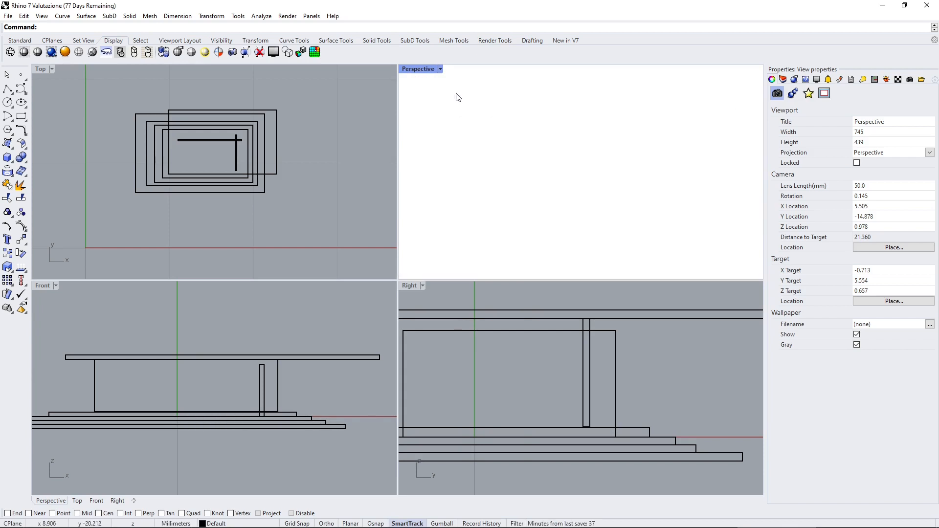
Clear any object selection and return the Perspective viewport to the Shaded display mode.
{"action": "left_click", "coordinate": [549, 160]}
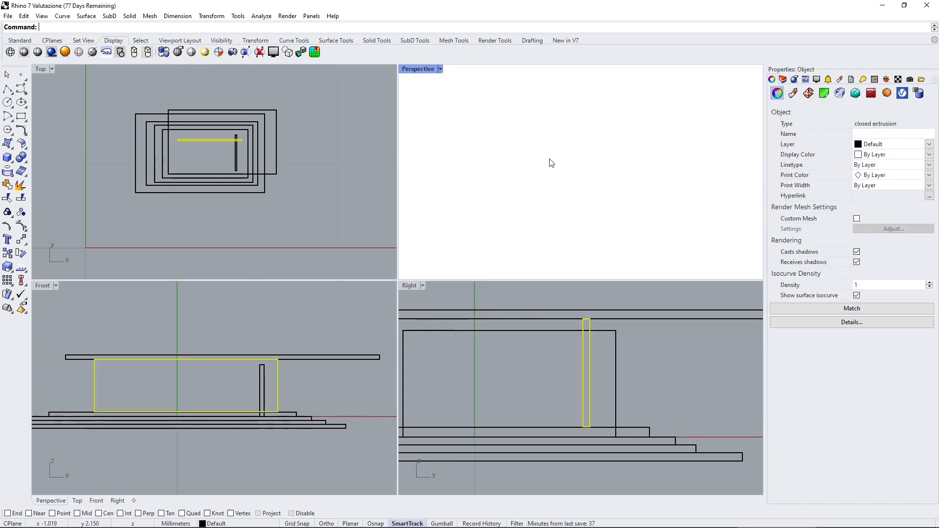
{"action": "key", "text": "Escape"}
{"action": "left_click", "coordinate": [441, 69]}
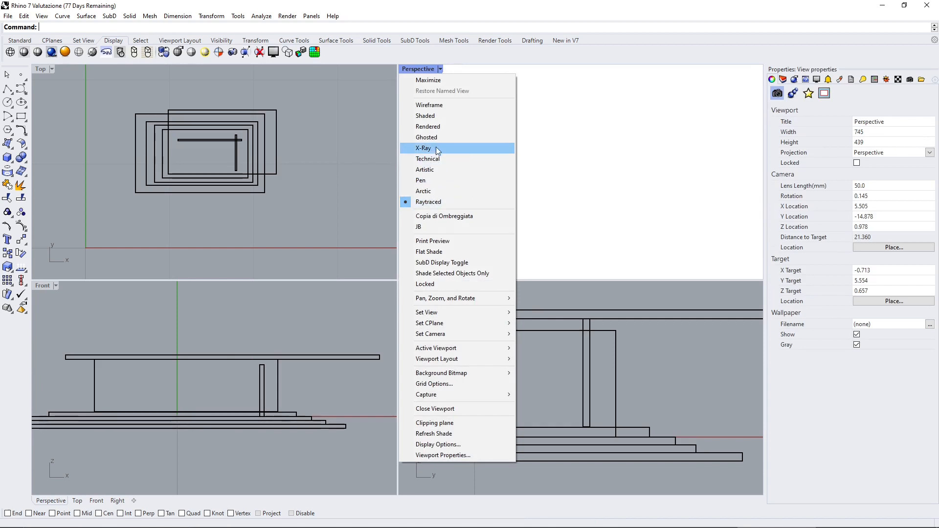
{"action": "left_click", "coordinate": [436, 116]}
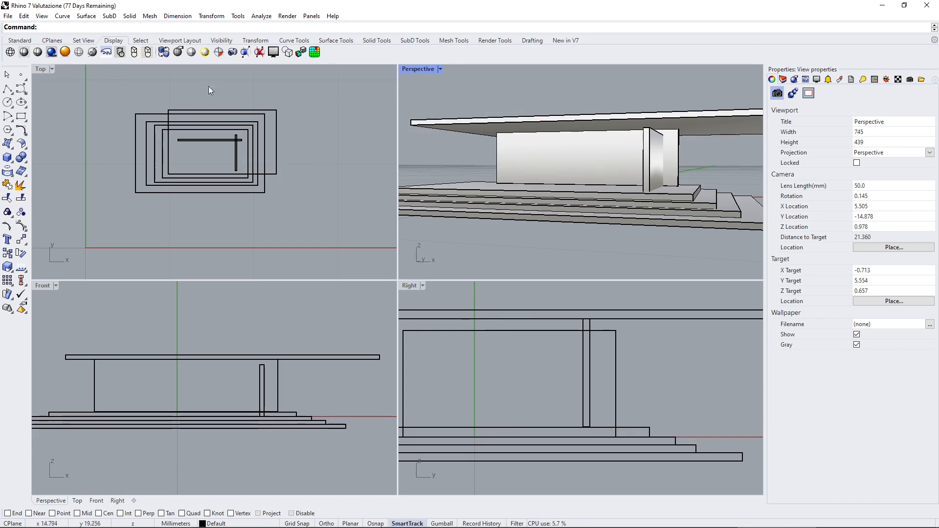
Open the Rhino options at the View settings and expand the list of display modes.
{"action": "left_click", "coordinate": [31, 39]}
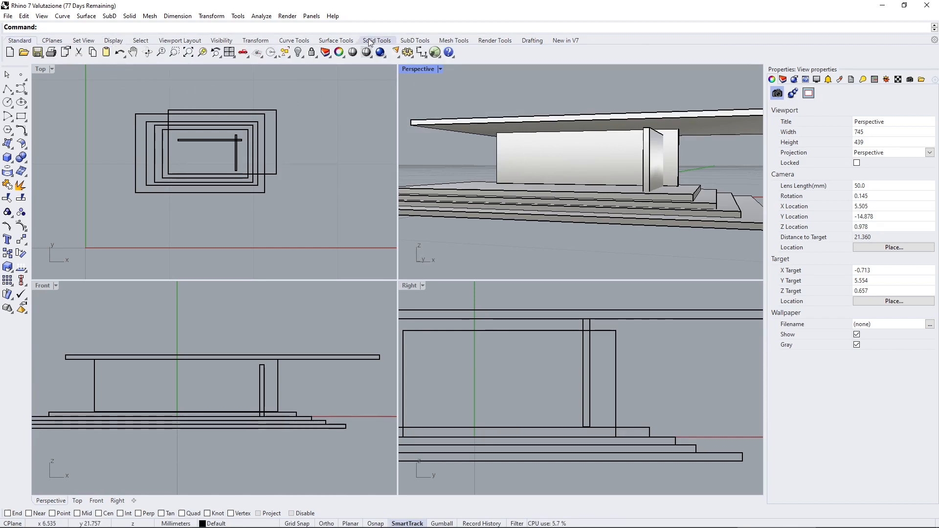
{"action": "left_click", "coordinate": [407, 52]}
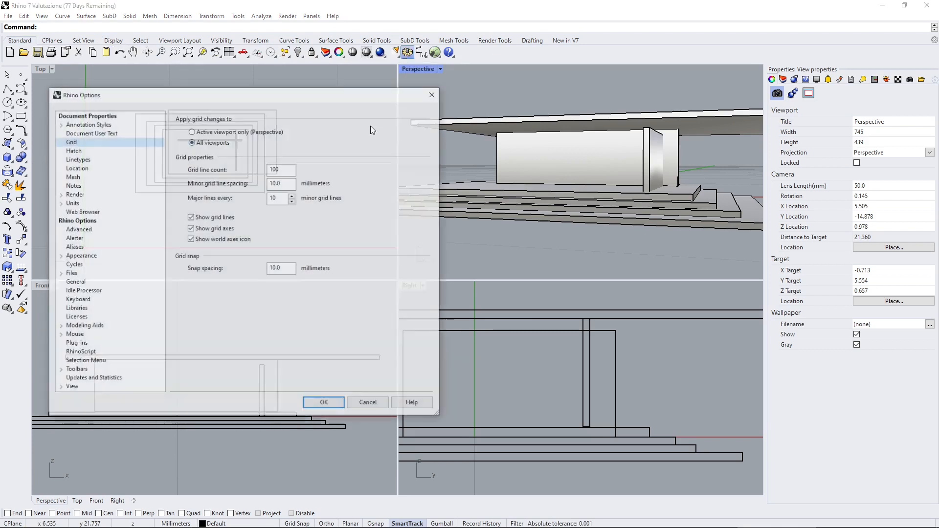
{"action": "left_click", "coordinate": [96, 390]}
{"action": "left_click", "coordinate": [60, 387]}
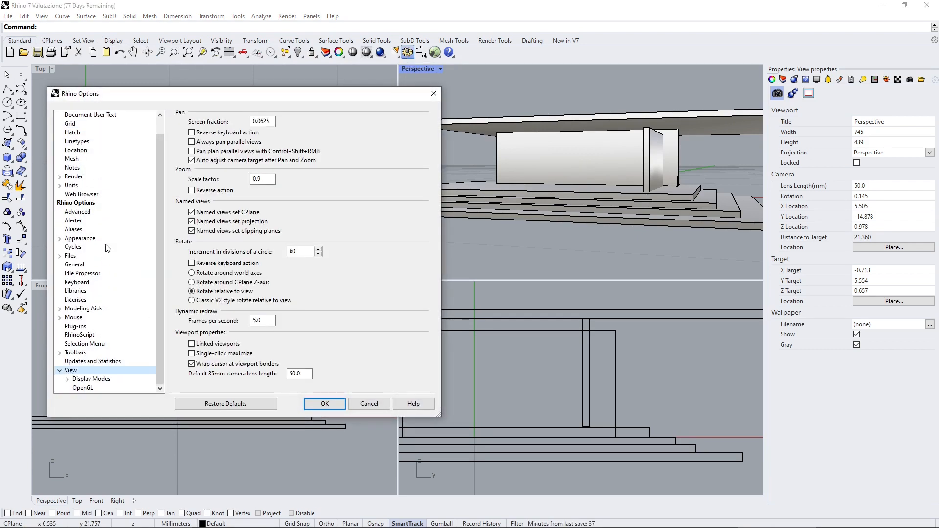
{"action": "left_click", "coordinate": [67, 378]}
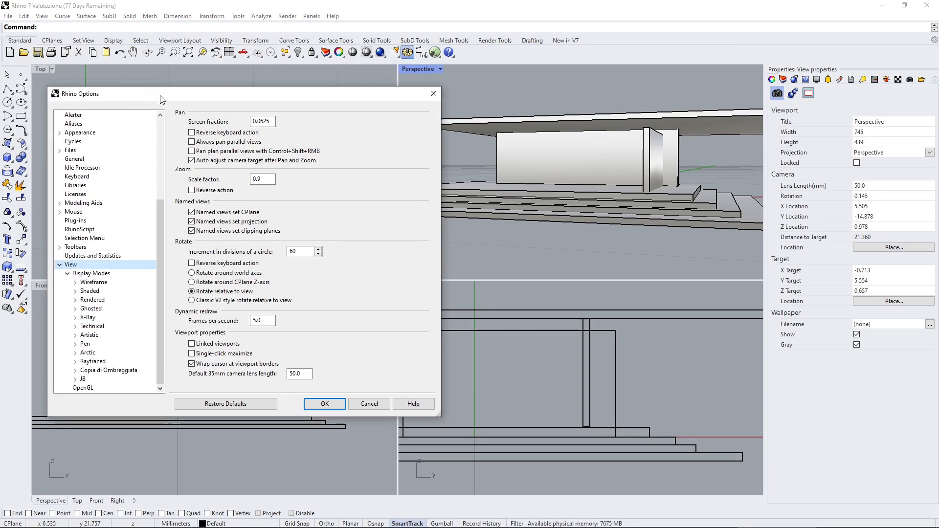
{"action": "left_click_drag", "start_coordinate": [159, 96], "coordinate": [167, 97]}
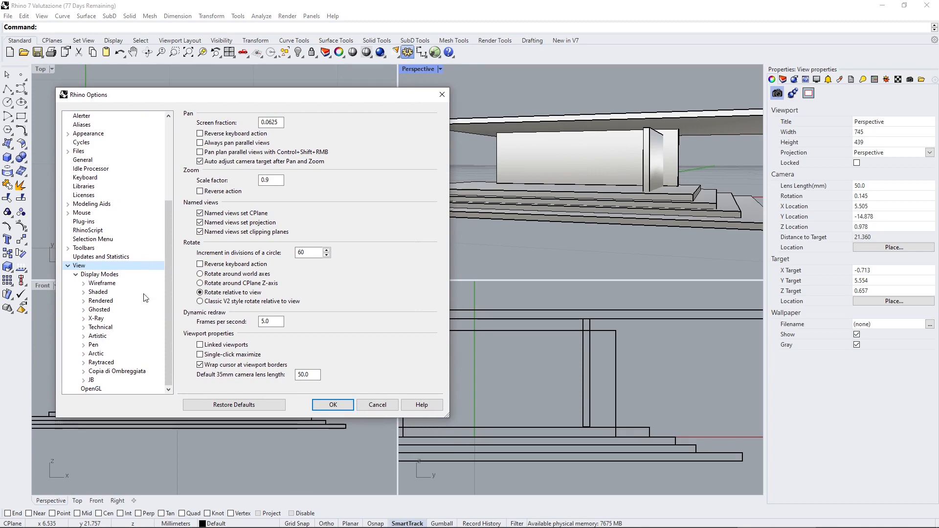
Examine the option pages of the display modes, including Wireframe, Shaded, Rendered, Ghosted, Raytraced and Artistic.
{"action": "left_click", "coordinate": [101, 283]}
{"action": "left_click", "coordinate": [100, 291]}
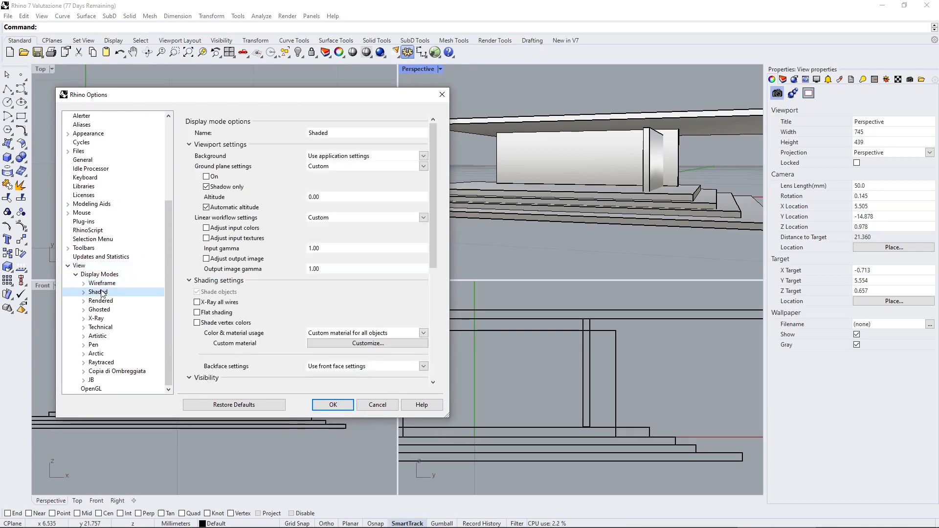
{"action": "left_click", "coordinate": [100, 300]}
{"action": "left_click", "coordinate": [99, 310]}
{"action": "left_click", "coordinate": [101, 362]}
{"action": "left_click", "coordinate": [97, 336]}
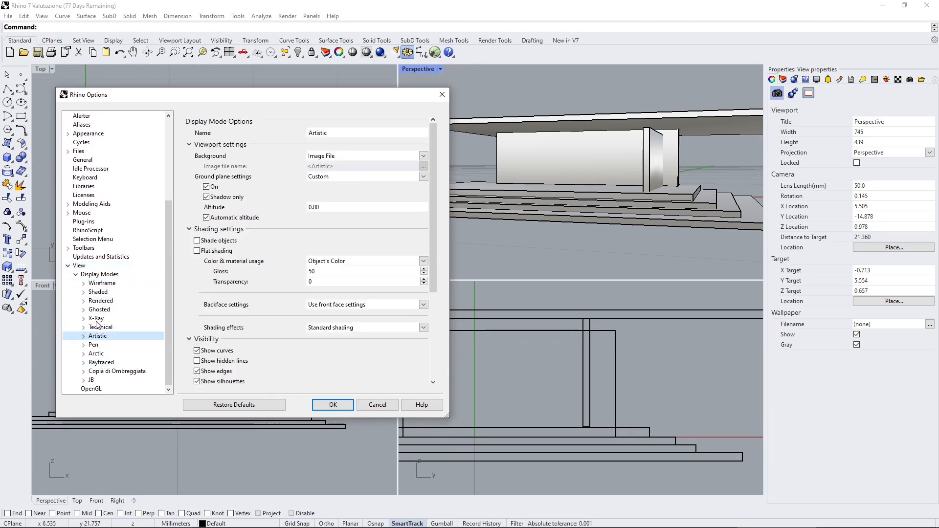
{"action": "left_click", "coordinate": [101, 300]}
{"action": "left_click", "coordinate": [93, 283]}
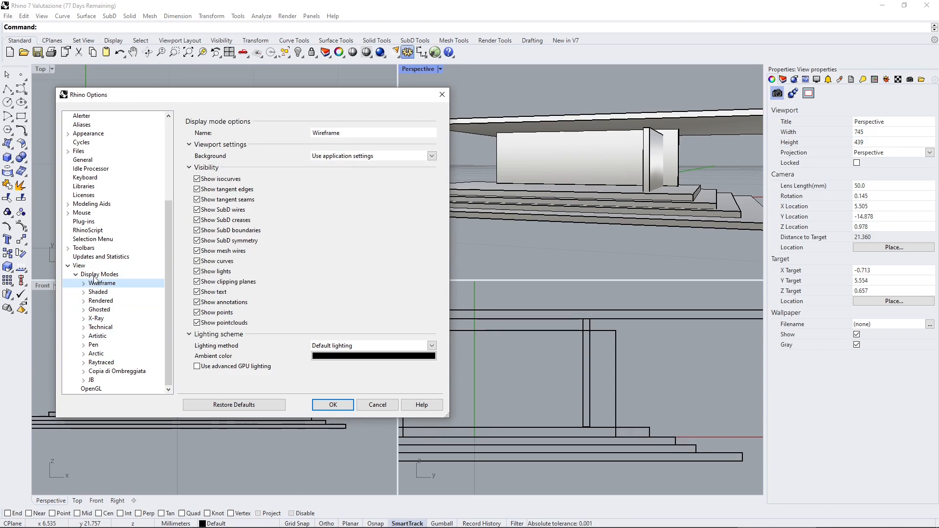
{"action": "left_click", "coordinate": [92, 274]}
Set the GPU Tessellation level in the OpenGL settings to Max OpenGL Available.
{"action": "left_click", "coordinate": [98, 389]}
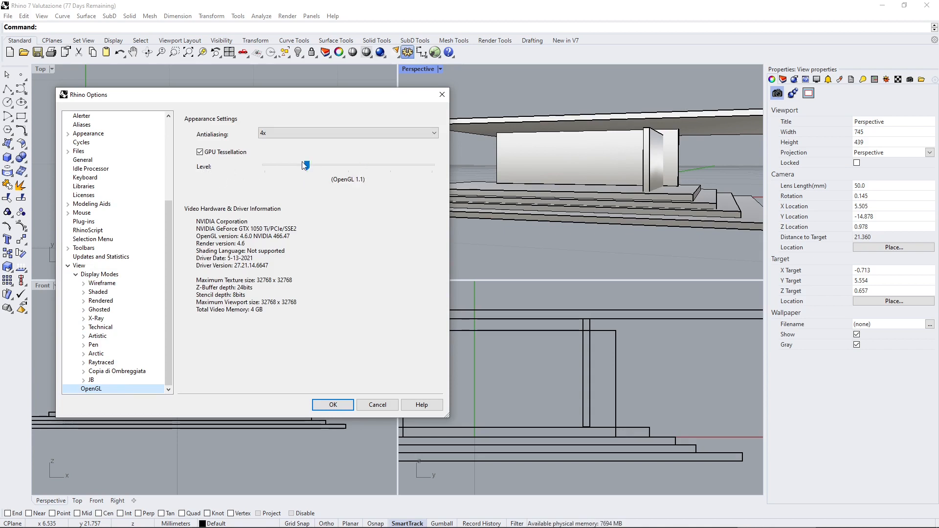
{"action": "left_click_drag", "start_coordinate": [319, 101], "coordinate": [304, 101]}
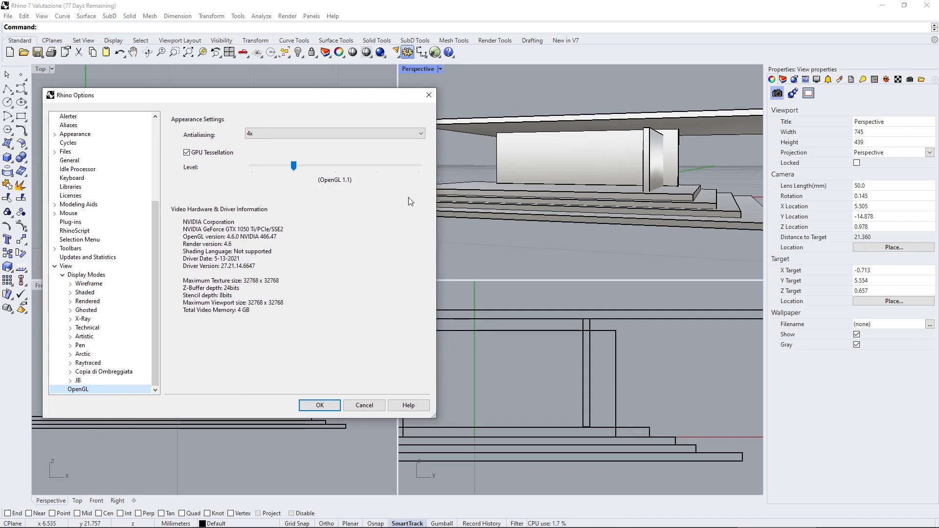
{"action": "left_click_drag", "start_coordinate": [294, 166], "coordinate": [411, 176]}
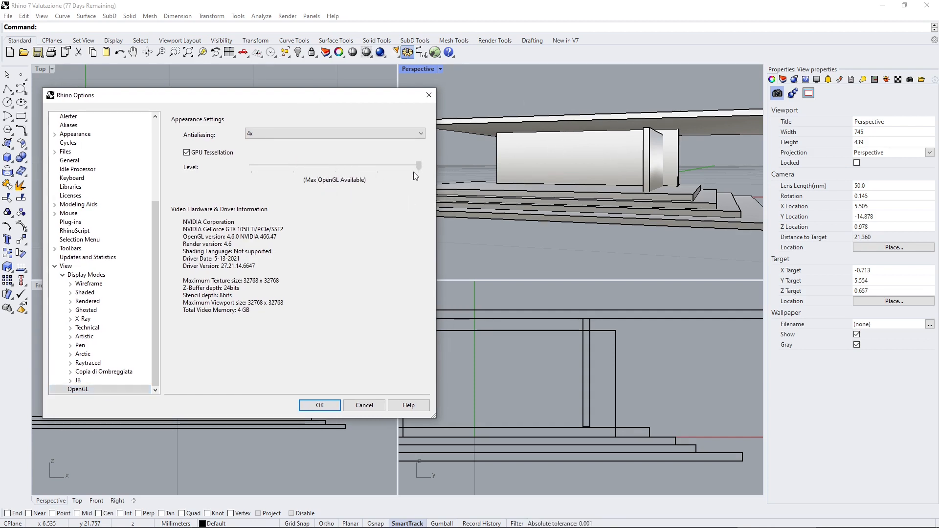
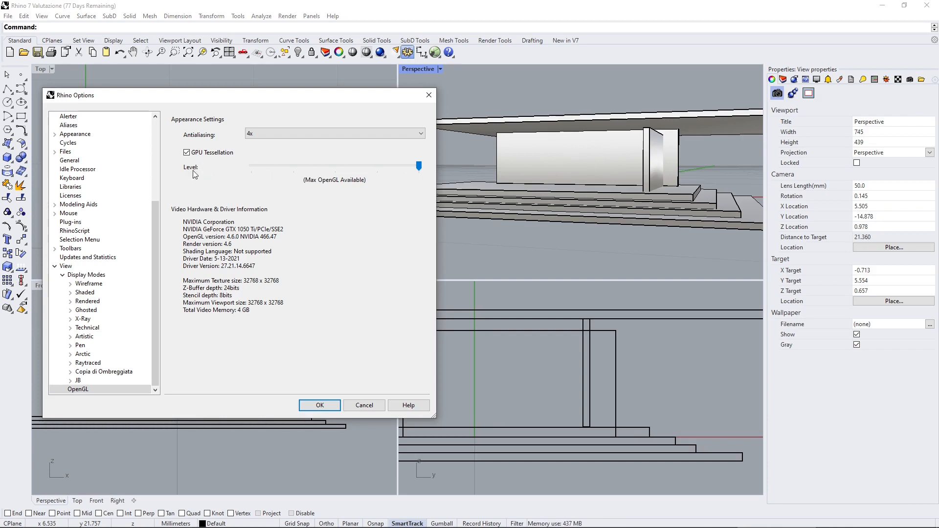
Try the None and 8x antialiasing levels in the OpenGL settings.
{"action": "left_click", "coordinate": [255, 134]}
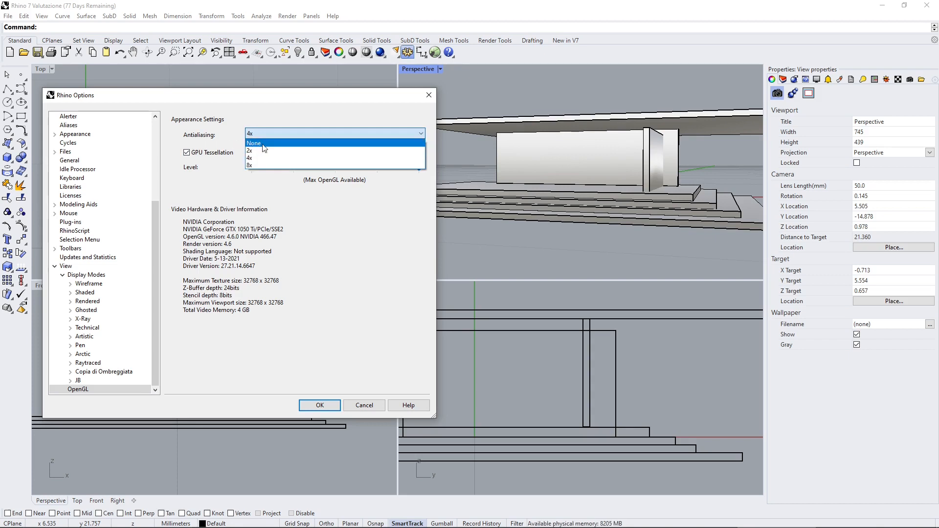
{"action": "left_click", "coordinate": [264, 144]}
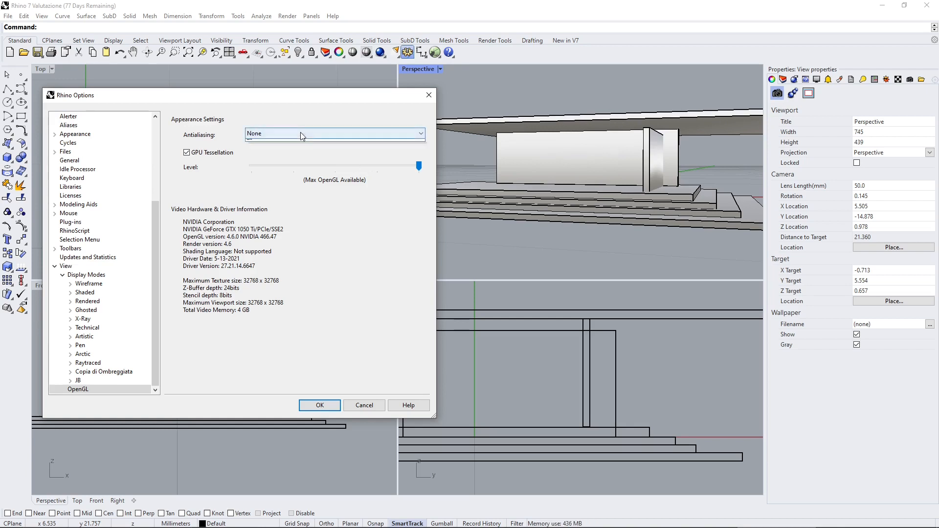
{"action": "left_click", "coordinate": [300, 132]}
{"action": "left_click", "coordinate": [270, 163]}
{"action": "left_click", "coordinate": [255, 134]}
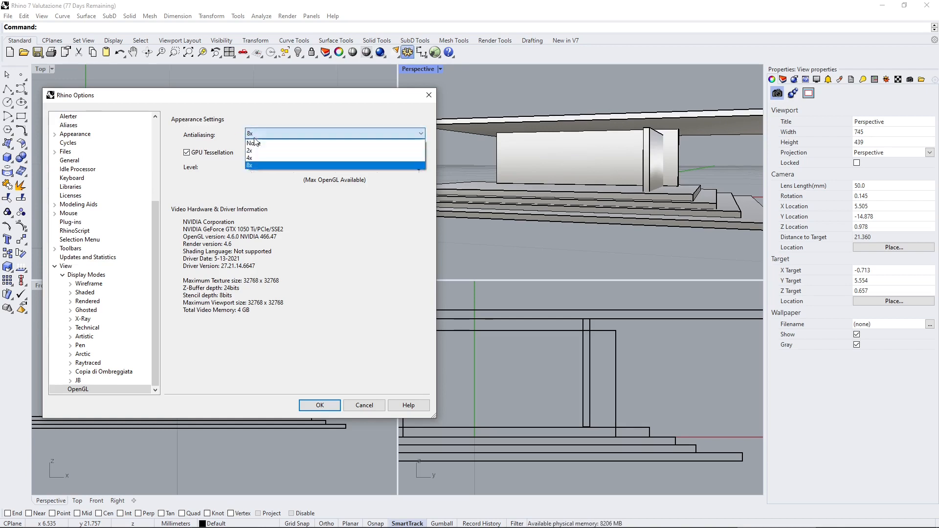
{"action": "left_click", "coordinate": [253, 141]}
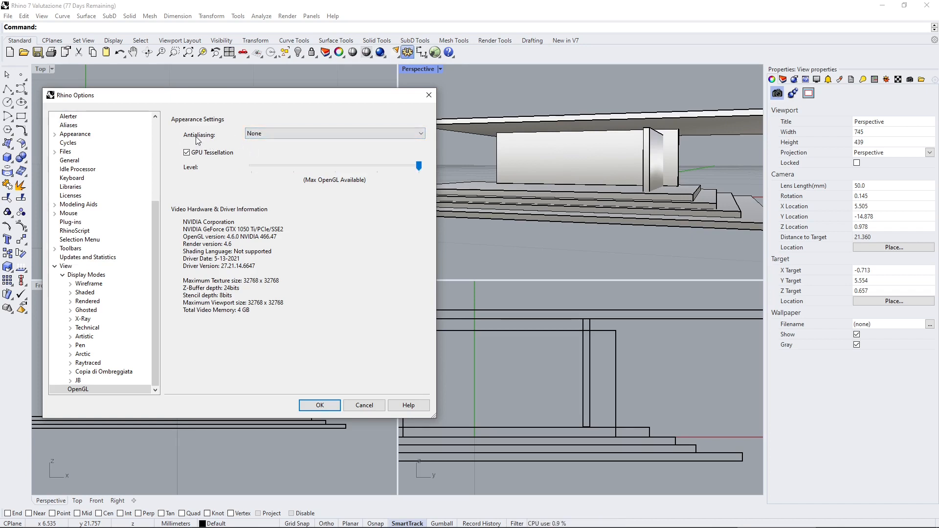
Set the OpenGL antialiasing to 8x, confirm the options and close the model window.
{"action": "left_click", "coordinate": [264, 134]}
{"action": "left_click", "coordinate": [261, 162]}
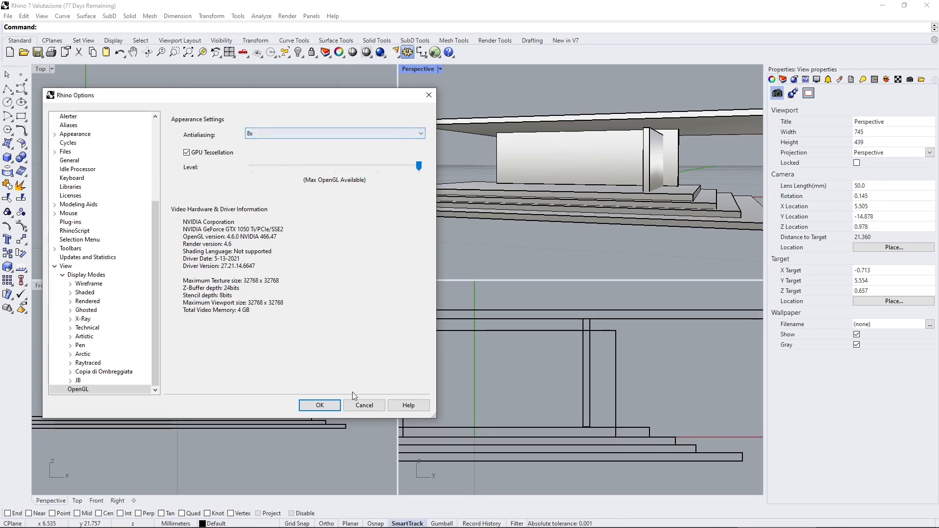
{"action": "left_click", "coordinate": [319, 405]}
{"action": "left_click", "coordinate": [521, 283]}
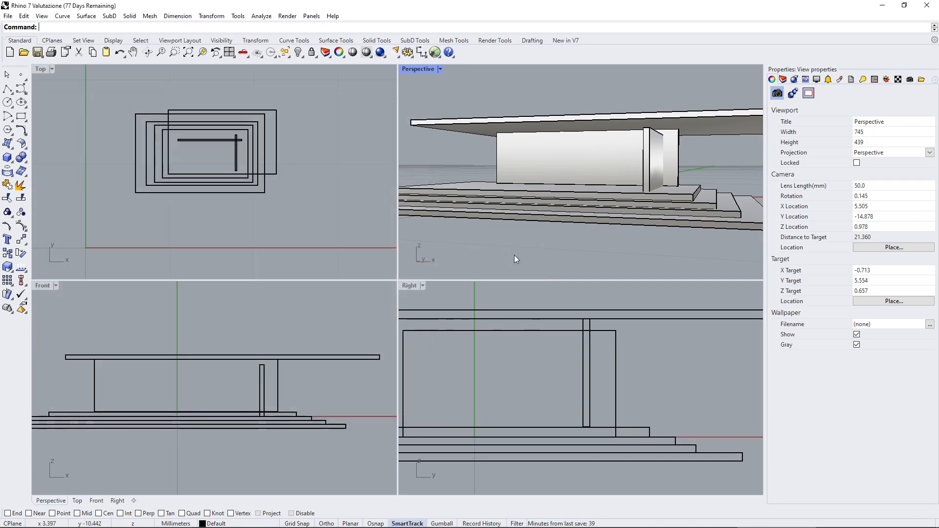
{"action": "left_click", "coordinate": [921, 8]}
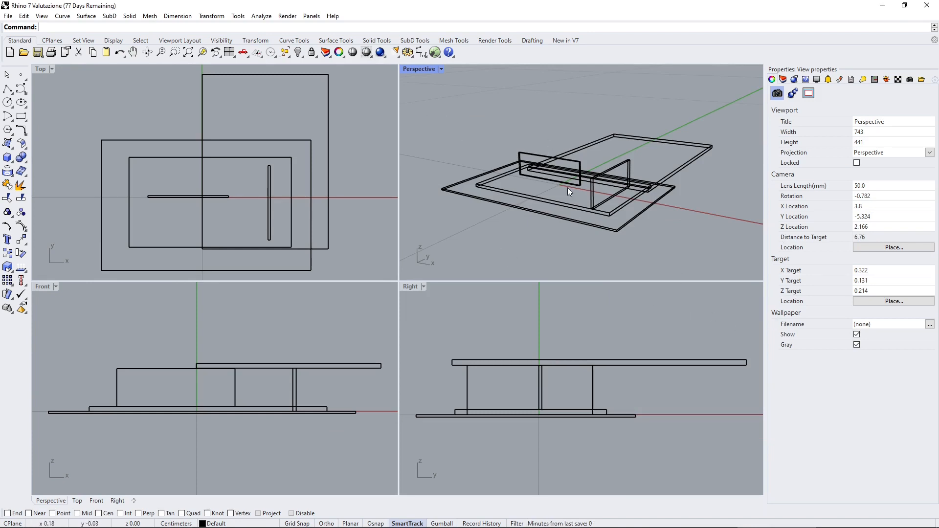
Preview the pavilion in the Perspective viewport in the Shaded and Rendered display modes, viewing the rendered model from another angle.
{"action": "right_click_drag", "start_coordinate": [567, 187], "coordinate": [489, 191]}
{"action": "scroll", "coordinate": [572, 180], "scroll_direction": "up", "scroll_amount": 8}
{"action": "left_click", "coordinate": [438, 69]}
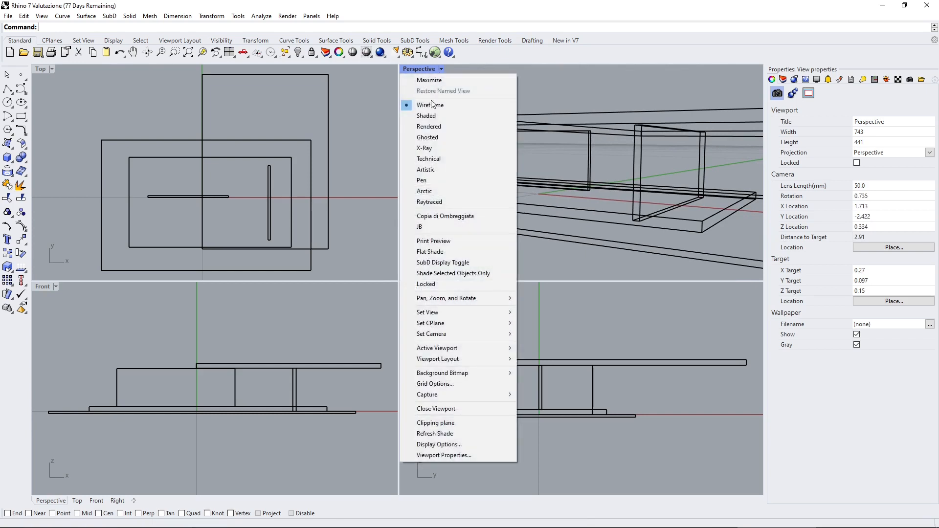
{"action": "left_click", "coordinate": [432, 116]}
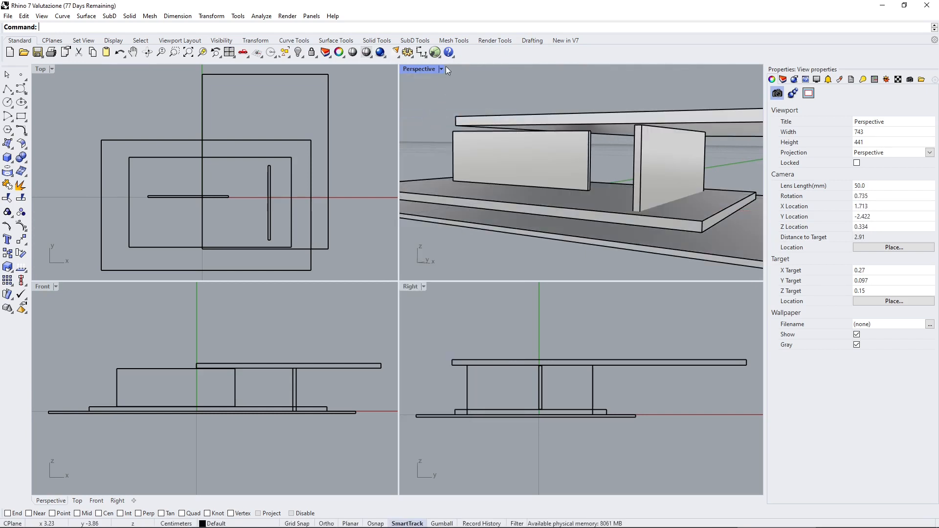
{"action": "left_click", "coordinate": [441, 69]}
{"action": "left_click", "coordinate": [438, 127]}
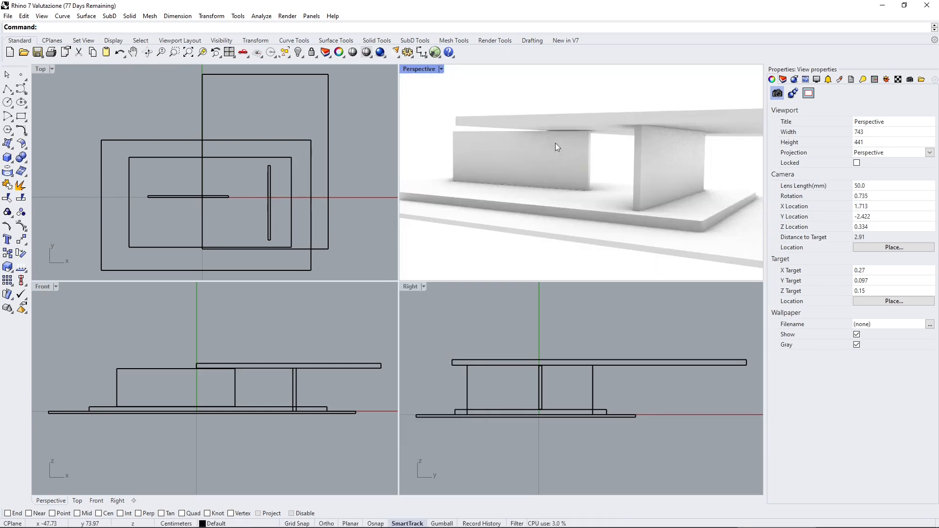
{"action": "right_click_drag", "start_coordinate": [544, 178], "coordinate": [595, 125]}
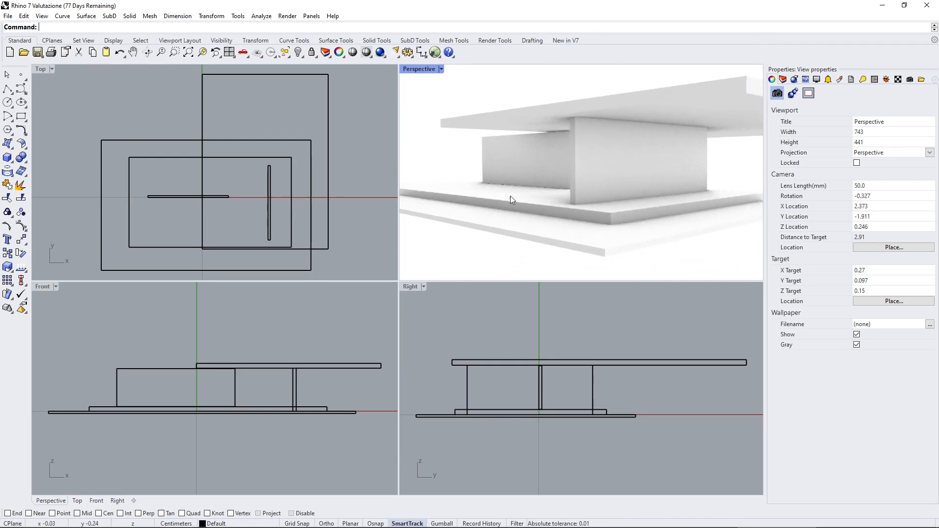
Preview the pavilion in the Perspective viewport in the Ghosted, X-Ray and Pen display modes.
{"action": "left_click", "coordinate": [441, 69]}
{"action": "left_click", "coordinate": [444, 132]}
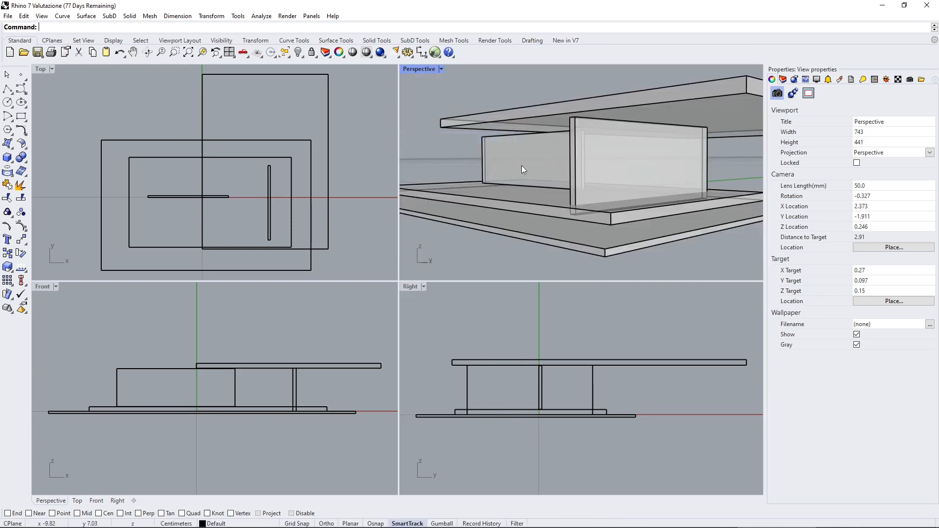
{"action": "left_click", "coordinate": [441, 69]}
{"action": "left_click", "coordinate": [443, 146]}
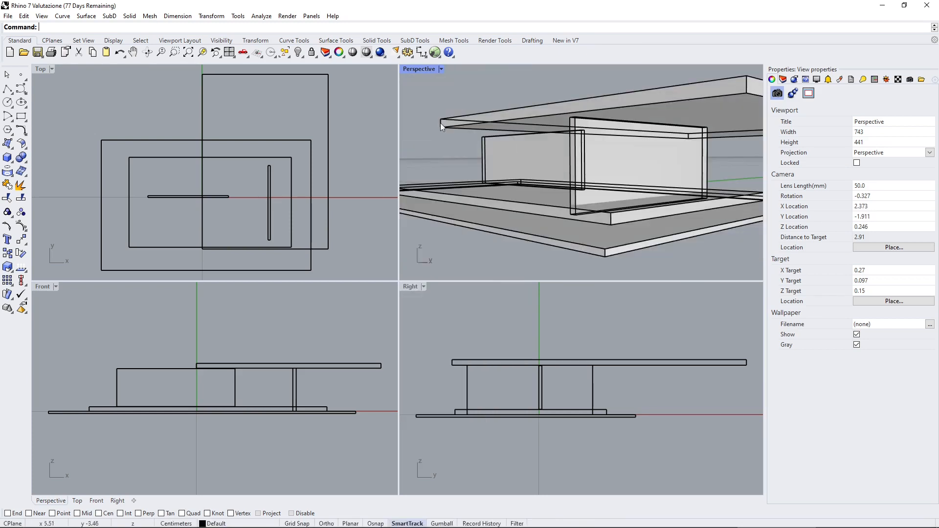
{"action": "left_click", "coordinate": [440, 69]}
{"action": "left_click", "coordinate": [440, 177]}
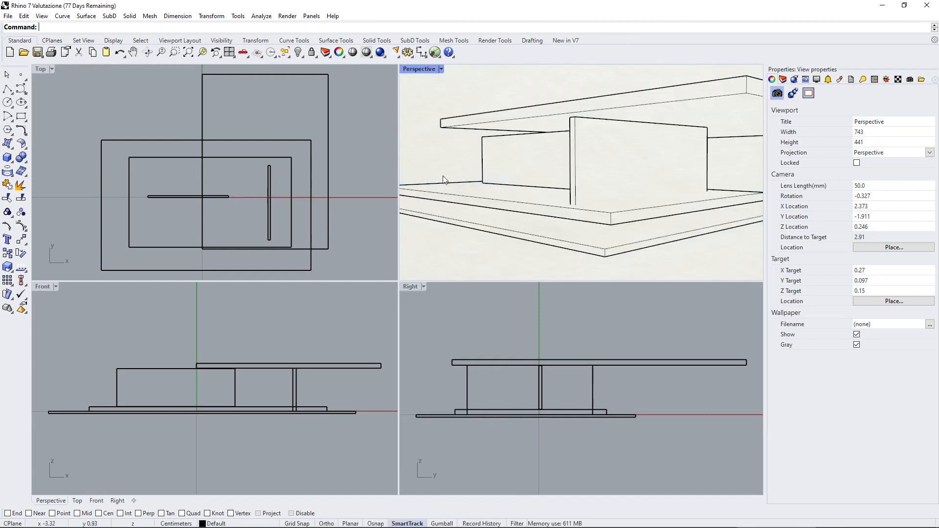
Preview the Perspective viewport in Artistic mode and set its display mode to Arctic.
{"action": "left_click", "coordinate": [440, 69]}
{"action": "left_click", "coordinate": [443, 169]}
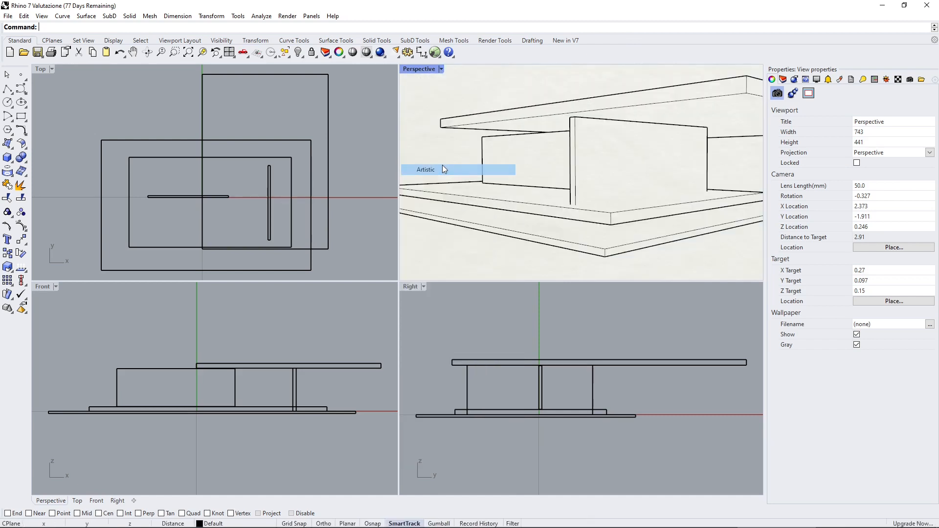
{"action": "left_click", "coordinate": [443, 70]}
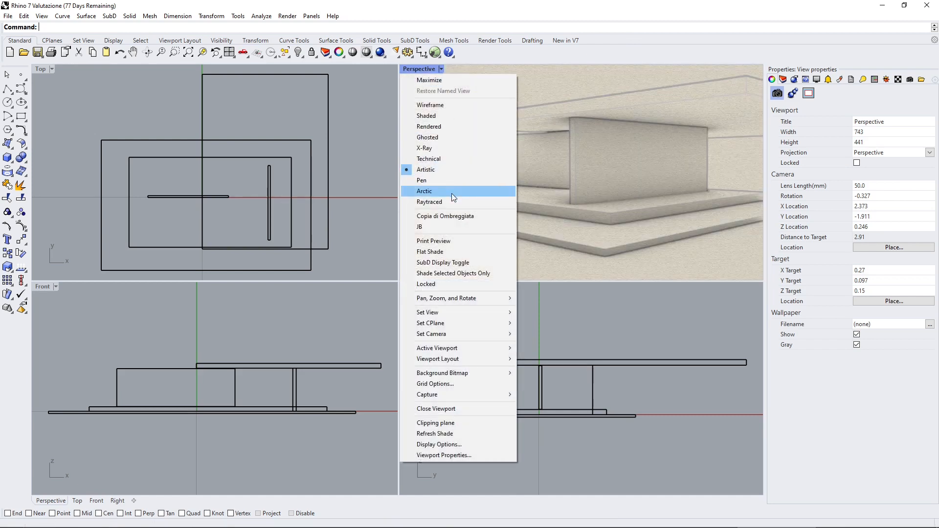
{"action": "left_click", "coordinate": [451, 194]}
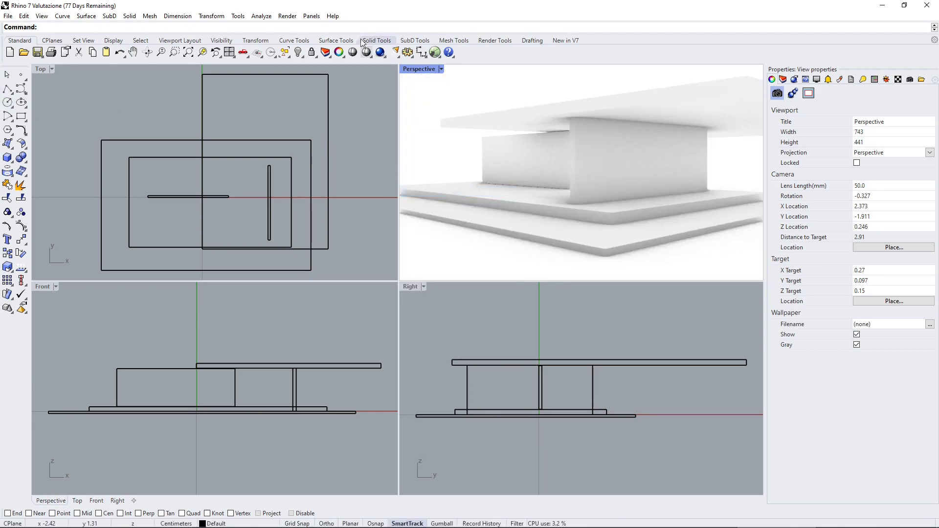
Open the Rhino options and expand the View settings down to the individual display modes.
{"action": "left_click", "coordinate": [406, 53]}
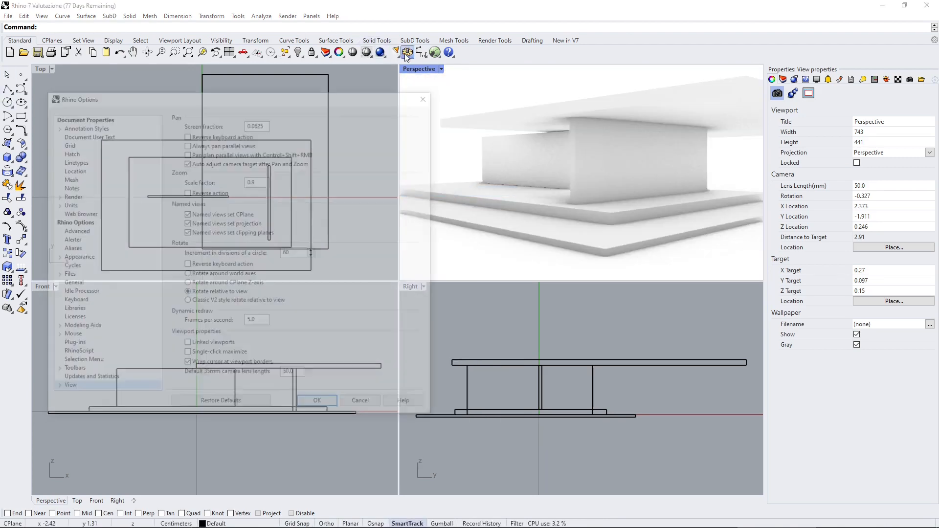
{"action": "left_click_drag", "start_coordinate": [150, 104], "coordinate": [206, 94]}
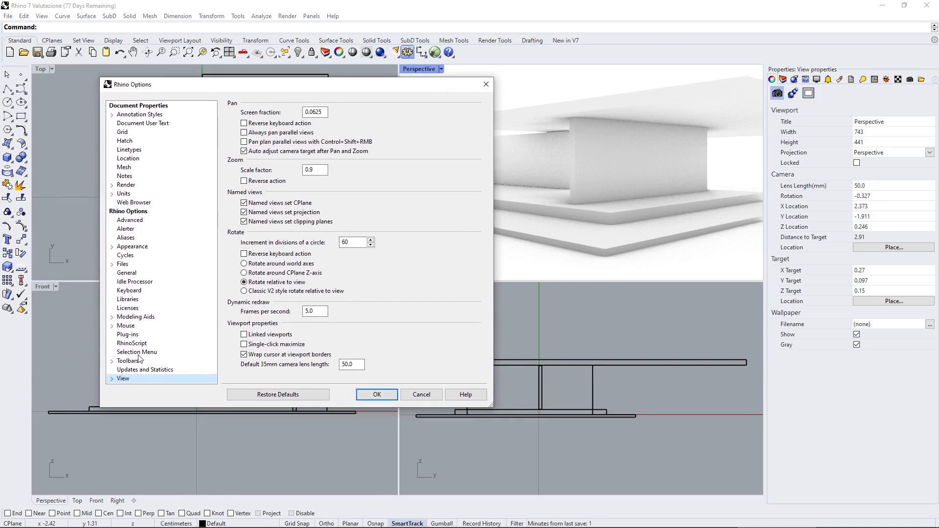
{"action": "left_click", "coordinate": [138, 361]}
{"action": "left_click", "coordinate": [126, 379]}
{"action": "left_click", "coordinate": [111, 379]}
{"action": "left_click", "coordinate": [133, 370]}
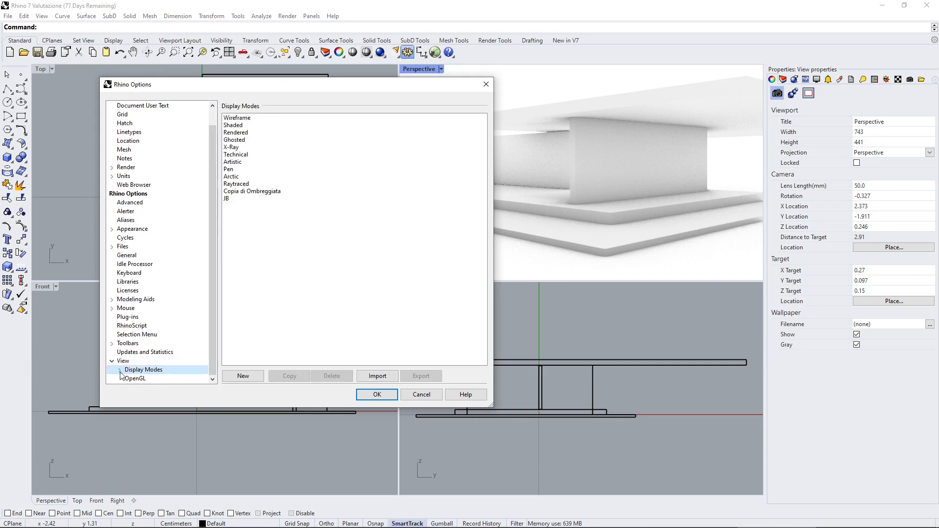
{"action": "left_click", "coordinate": [120, 370]}
Examine the list of display modes and the Wireframe mode's grid, object and shadow options.
{"action": "left_click", "coordinate": [243, 119]}
{"action": "left_click", "coordinate": [243, 132]}
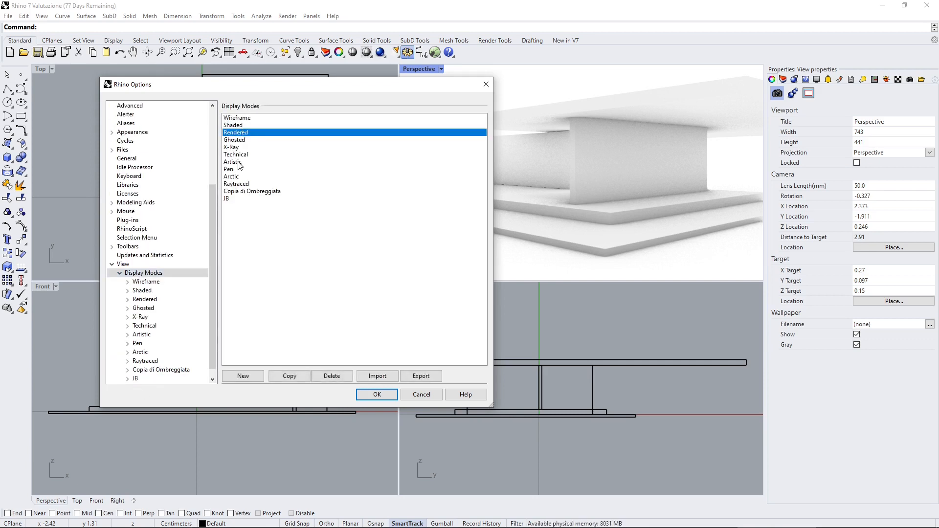
{"action": "left_click", "coordinate": [239, 161]}
{"action": "left_click", "coordinate": [143, 281]}
{"action": "left_click", "coordinate": [146, 291]}
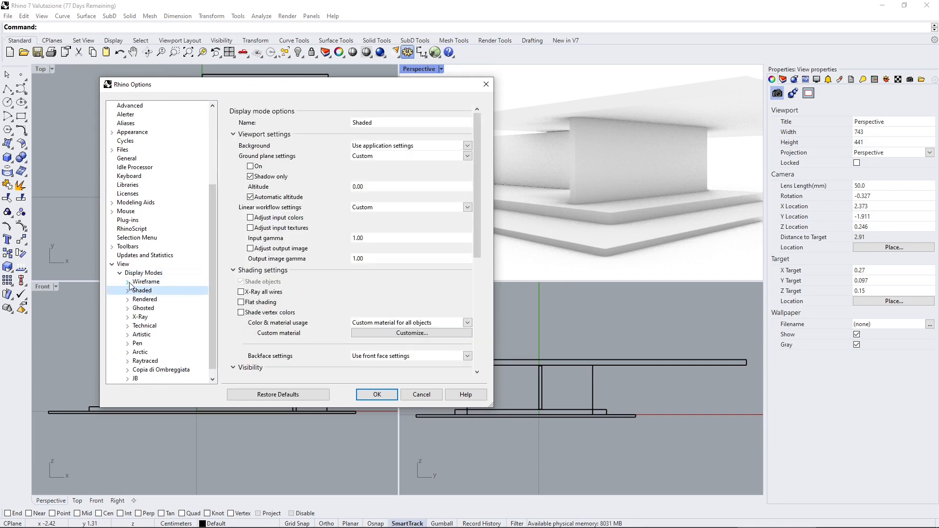
{"action": "left_click", "coordinate": [127, 281]}
{"action": "left_click", "coordinate": [146, 291]}
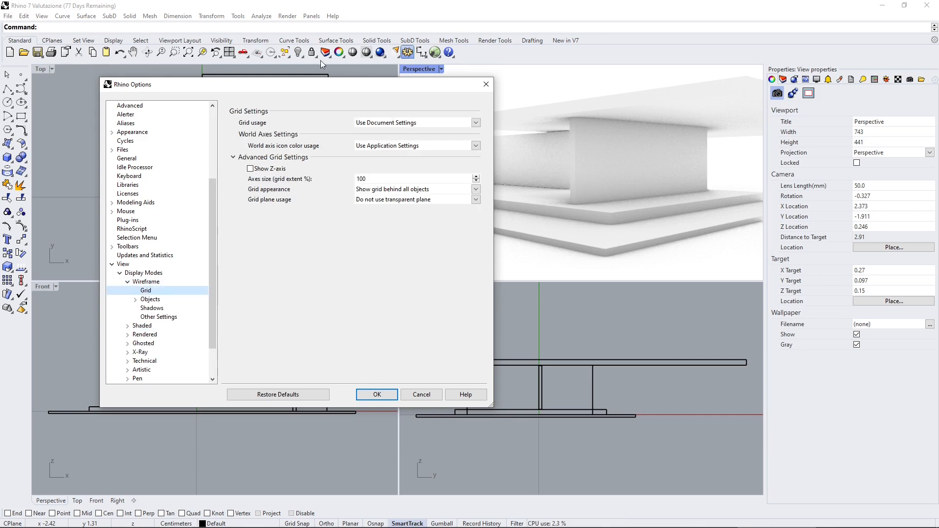
{"action": "left_click", "coordinate": [474, 122]}
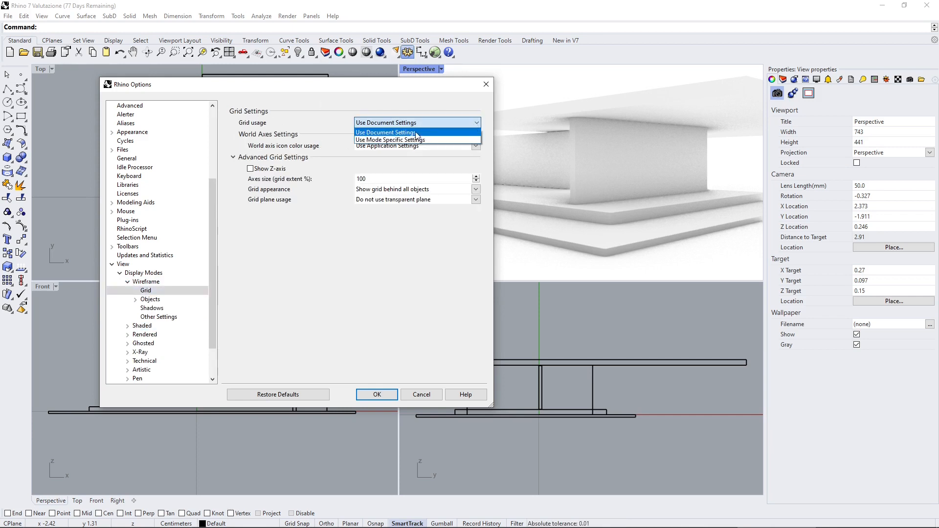
{"action": "left_click", "coordinate": [321, 294]}
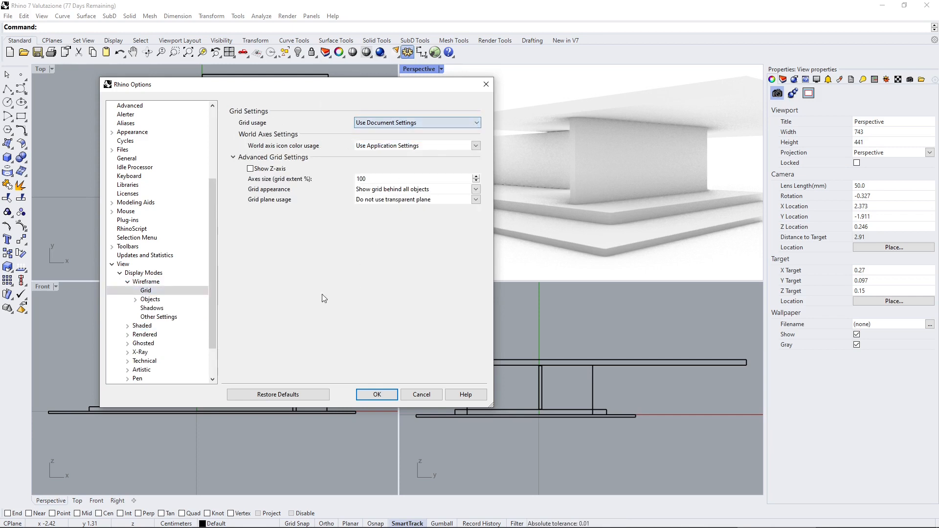
{"action": "left_click", "coordinate": [152, 308]}
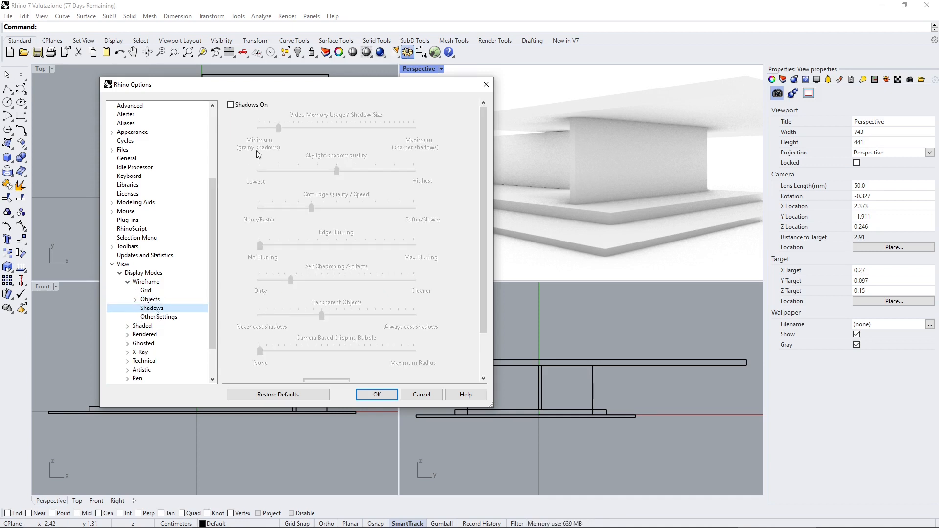
Examine the Rendered mode's shadow options and the general option pages of the Artistic and Pen display modes.
{"action": "left_click", "coordinate": [146, 335]}
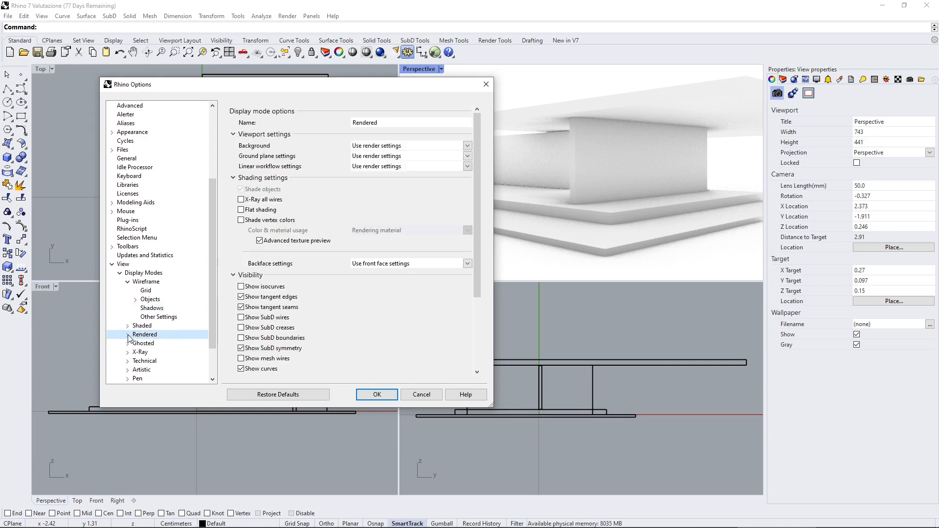
{"action": "left_click", "coordinate": [128, 334]}
{"action": "left_click", "coordinate": [156, 300]}
{"action": "left_click", "coordinate": [157, 309]}
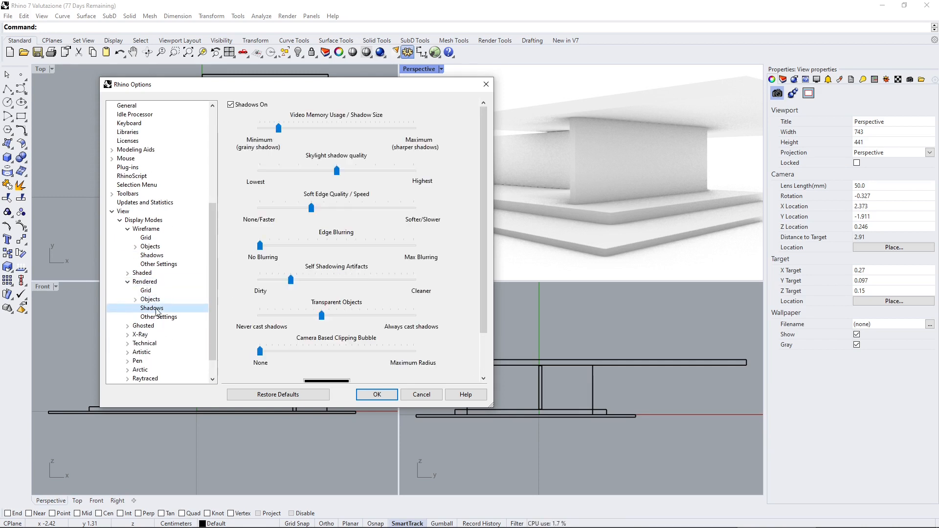
{"action": "scroll", "coordinate": [156, 311], "scroll_direction": "down", "scroll_amount": 1}
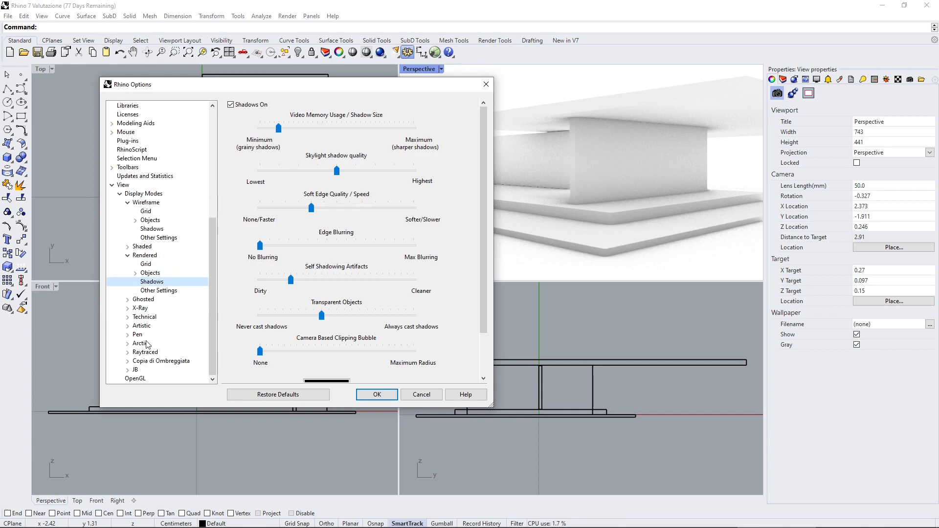
{"action": "left_click", "coordinate": [152, 328]}
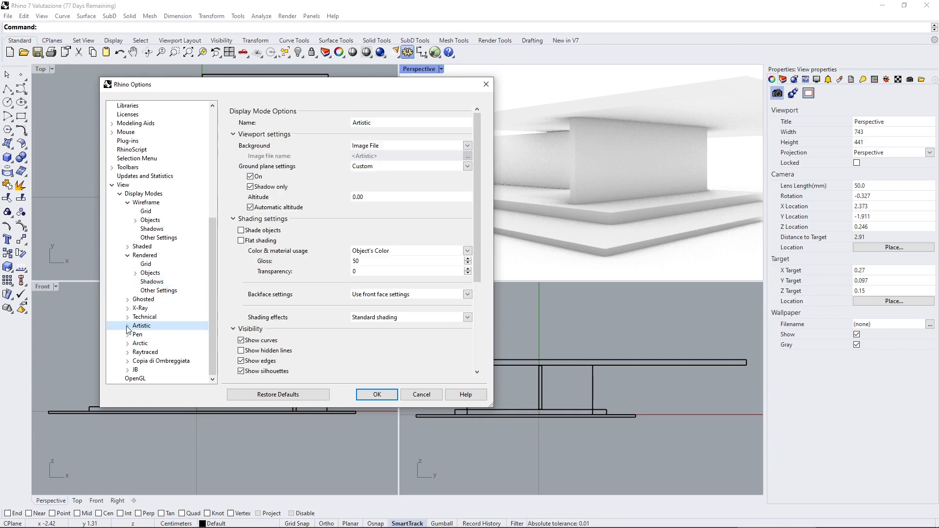
{"action": "left_click", "coordinate": [127, 326]}
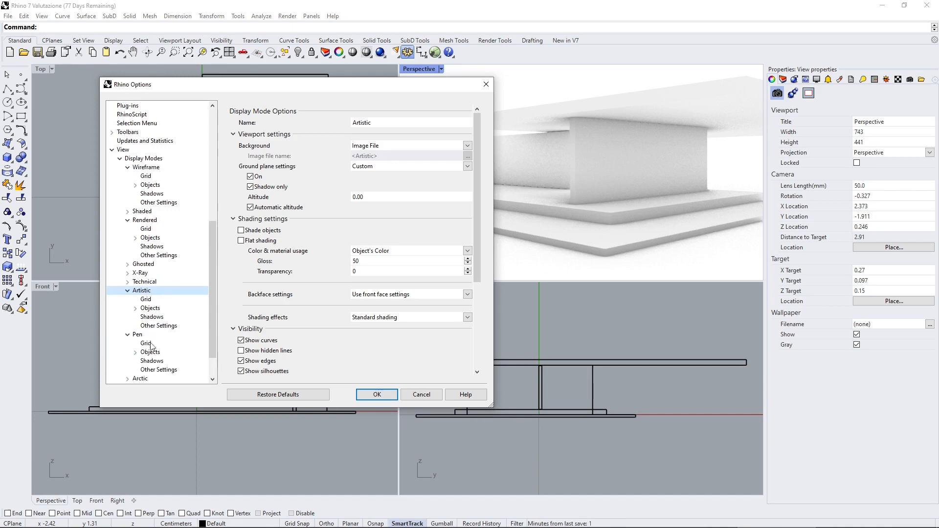
{"action": "double_click", "coordinate": [143, 337]}
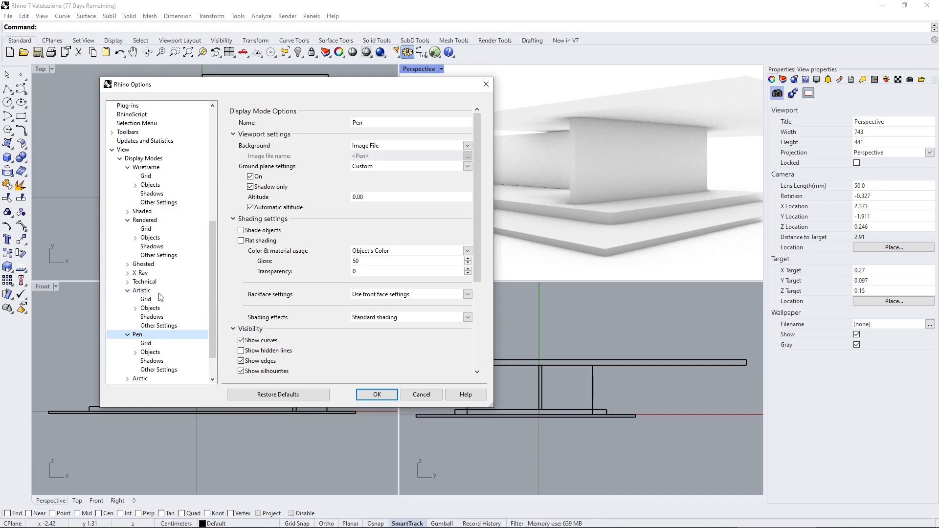
Duplicate the Pen display mode as a new custom display mode.
{"action": "left_click", "coordinate": [154, 160]}
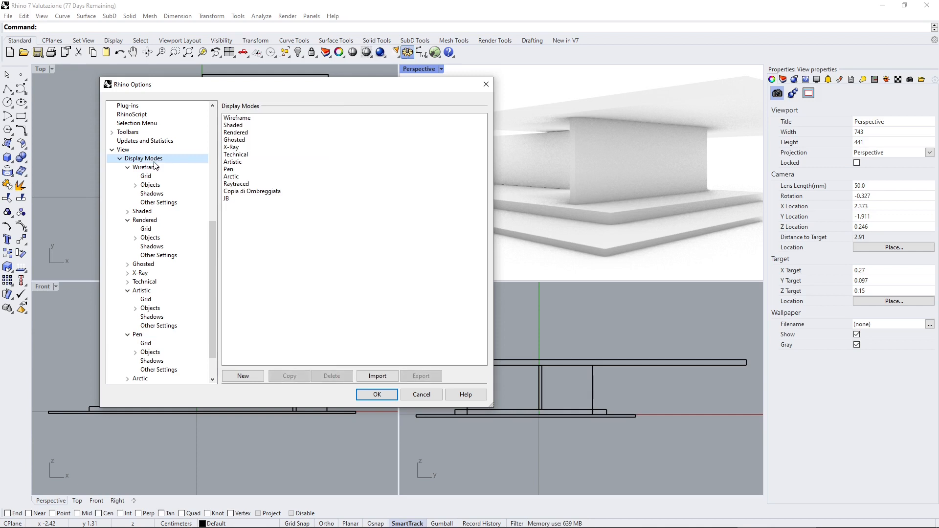
{"action": "left_click", "coordinate": [230, 169]}
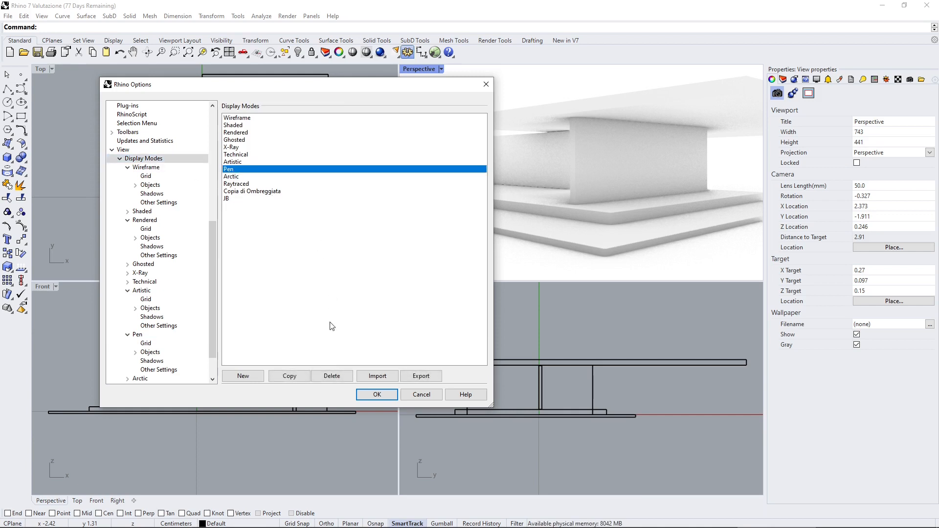
{"action": "left_click", "coordinate": [297, 380]}
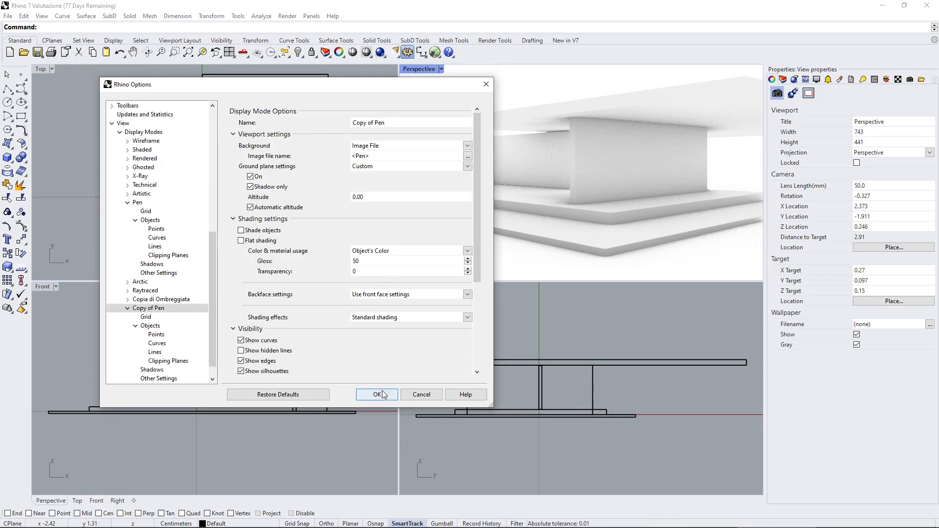
Examine the viewport, shading, visibility and lighting settings of the Copy of Pen display mode.
{"action": "scroll", "coordinate": [257, 197], "scroll_direction": "down", "scroll_amount": 3}
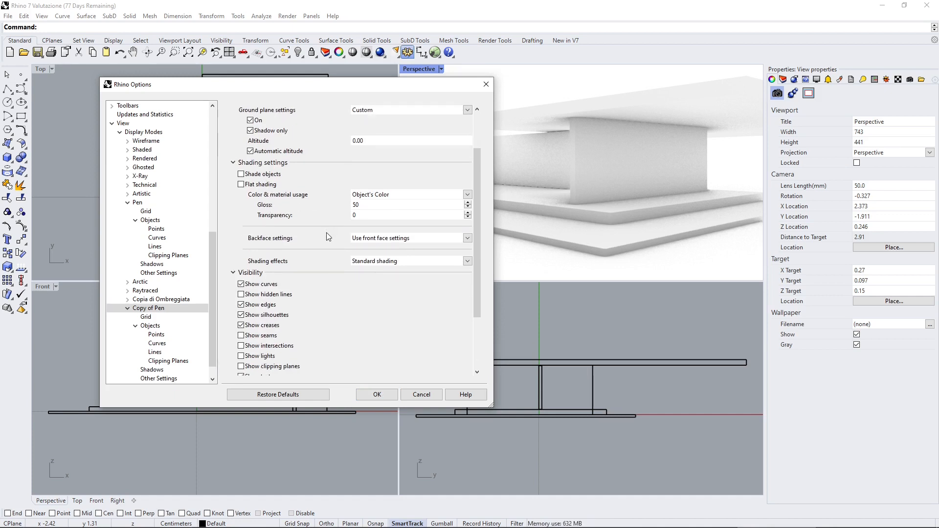
{"action": "scroll", "coordinate": [325, 242], "scroll_direction": "down", "scroll_amount": 3}
{"action": "scroll", "coordinate": [259, 232], "scroll_direction": "down", "scroll_amount": 2}
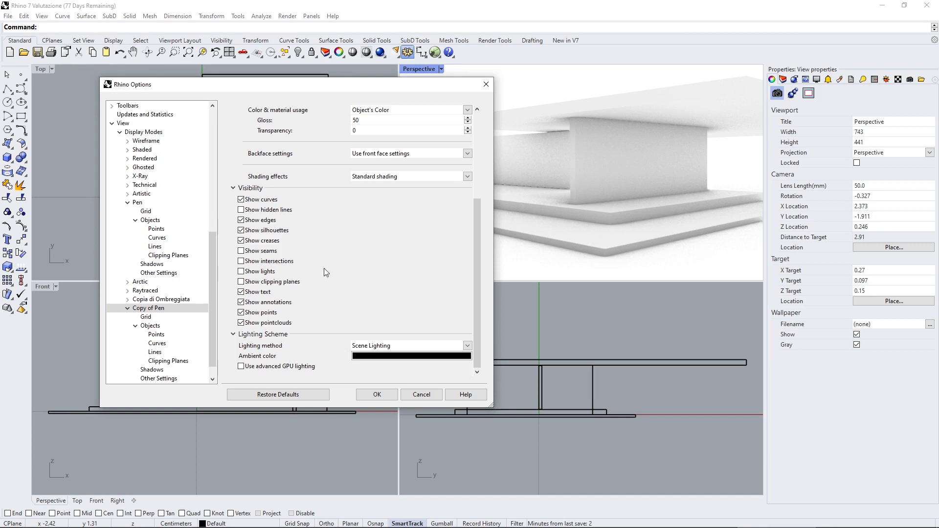
{"action": "scroll", "coordinate": [324, 267], "scroll_direction": "up", "scroll_amount": 3}
{"action": "scroll", "coordinate": [278, 157], "scroll_direction": "up", "scroll_amount": 3}
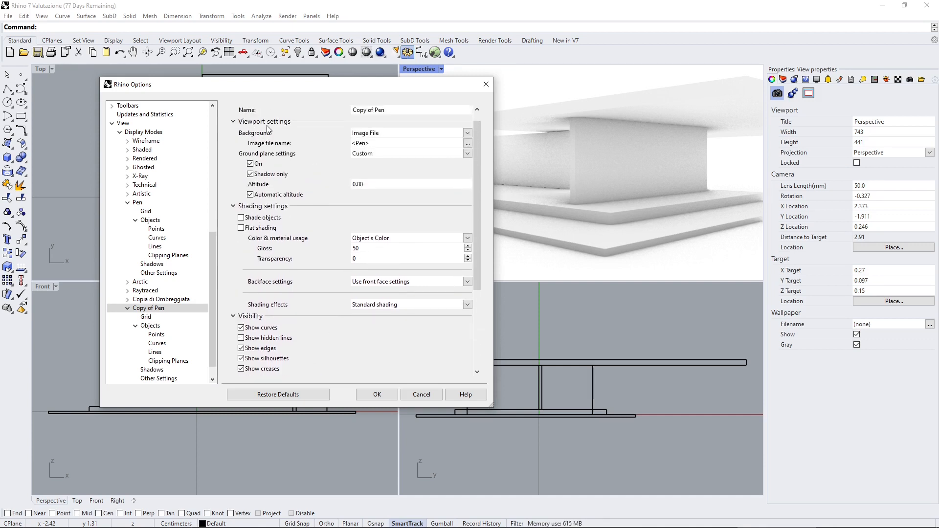
{"action": "scroll", "coordinate": [168, 307], "scroll_direction": "down", "scroll_amount": 1}
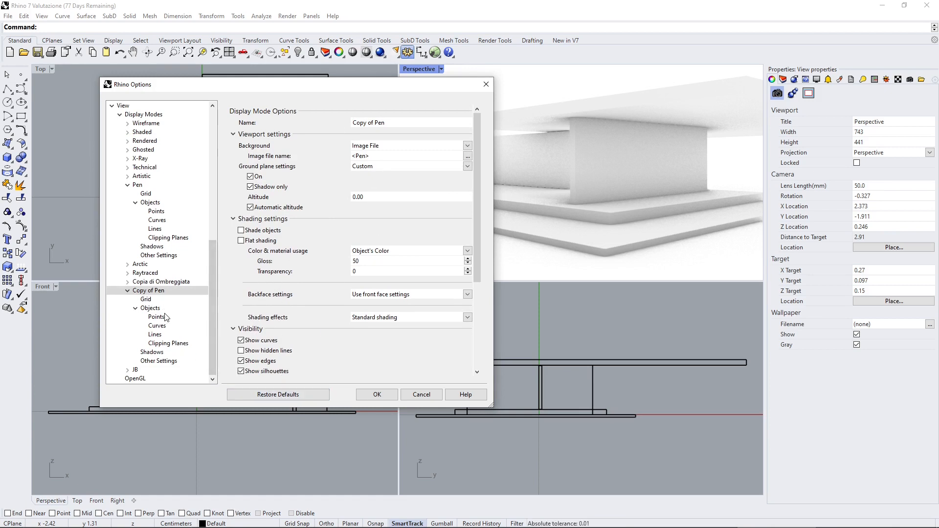
Collapse the Pen and Copy of Pen entries and compare the general options of the Copia di Ombreggiata and Copy of Pen display modes.
{"action": "left_click", "coordinate": [129, 291]}
{"action": "left_click", "coordinate": [127, 255]}
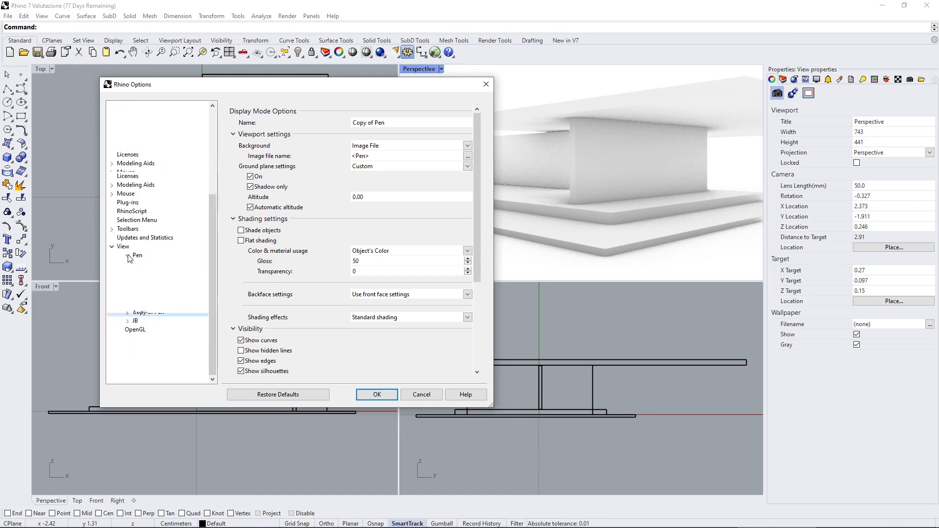
{"action": "left_click", "coordinate": [147, 353]}
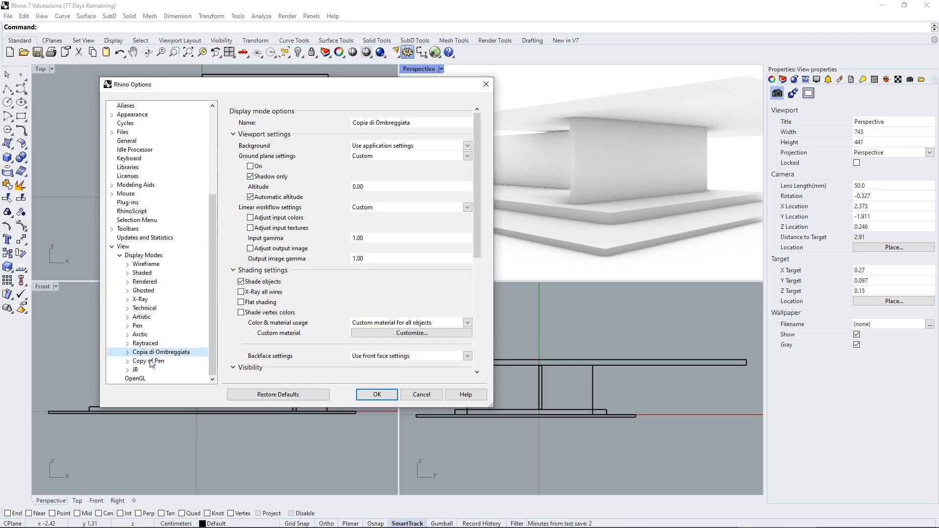
{"action": "left_click", "coordinate": [150, 361]}
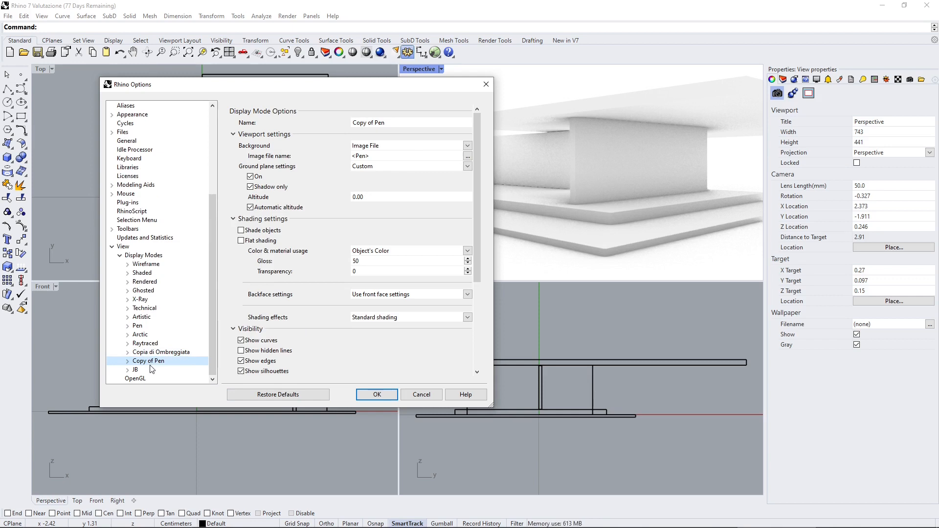
{"action": "scroll", "coordinate": [419, 294], "scroll_direction": "down", "scroll_amount": 2}
{"action": "scroll", "coordinate": [417, 293], "scroll_direction": "down", "scroll_amount": 3}
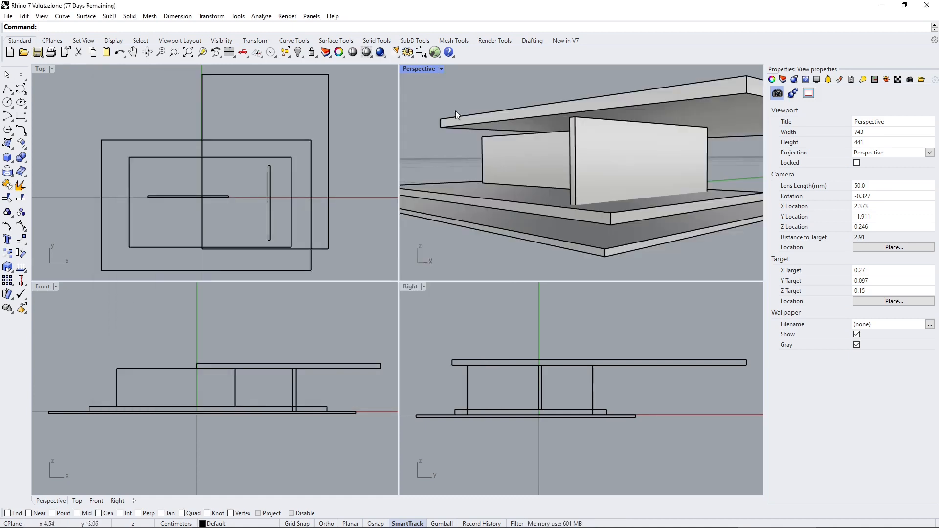
Examine the Perspective viewport's display mode and zoom commands and the document's grid options, leaving them unedited.
{"action": "left_click", "coordinate": [441, 72]}
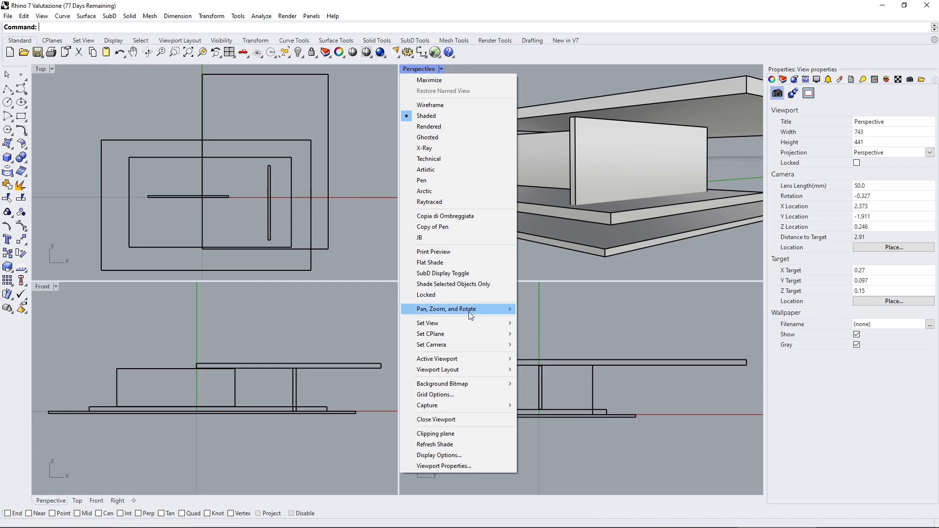
{"action": "mouse_move", "coordinate": [469, 311]}
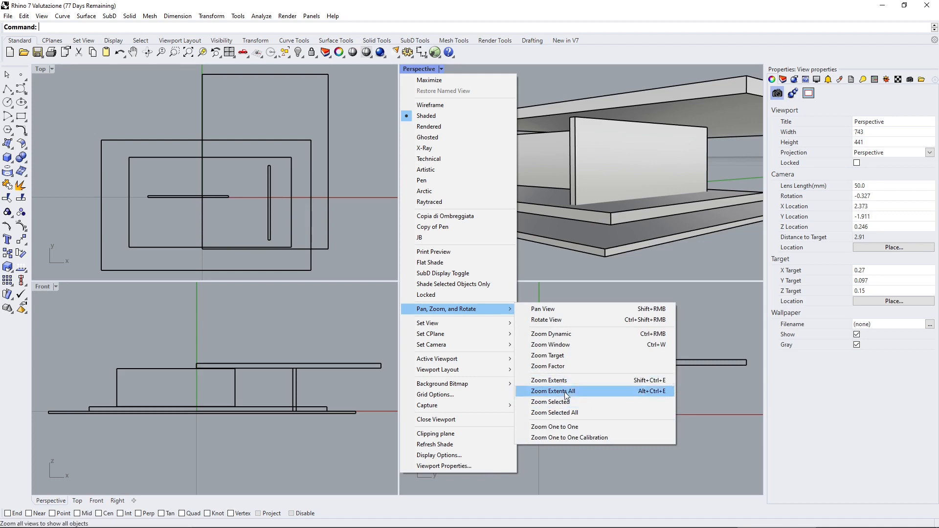
{"action": "mouse_move", "coordinate": [476, 328]}
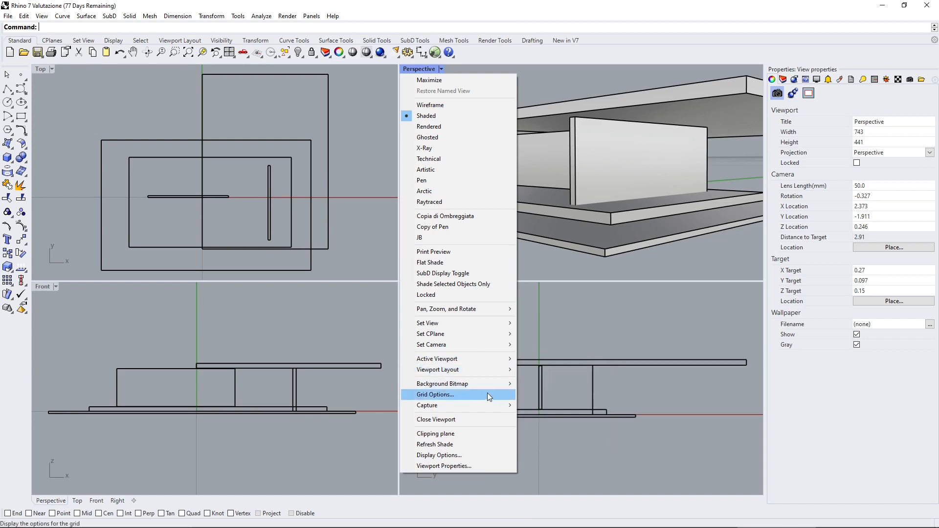
{"action": "left_click", "coordinate": [439, 393]}
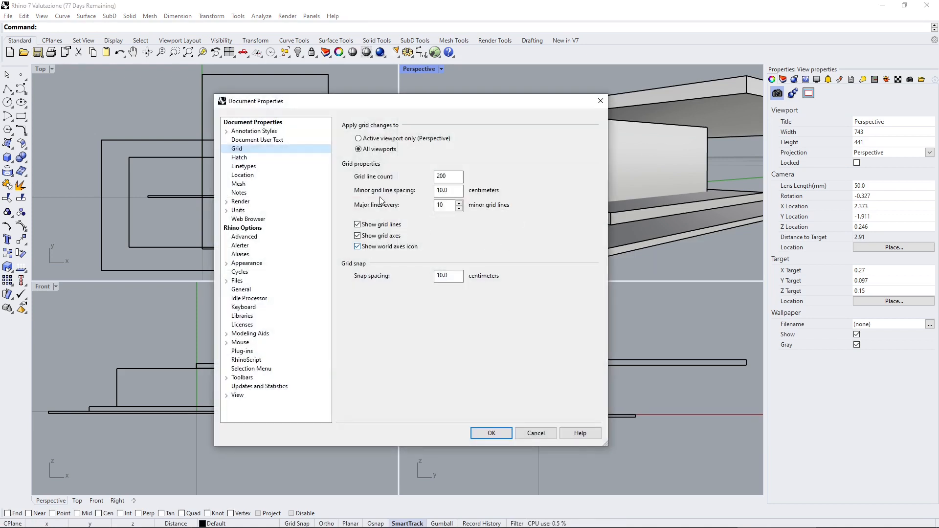
{"action": "left_click", "coordinate": [596, 102]}
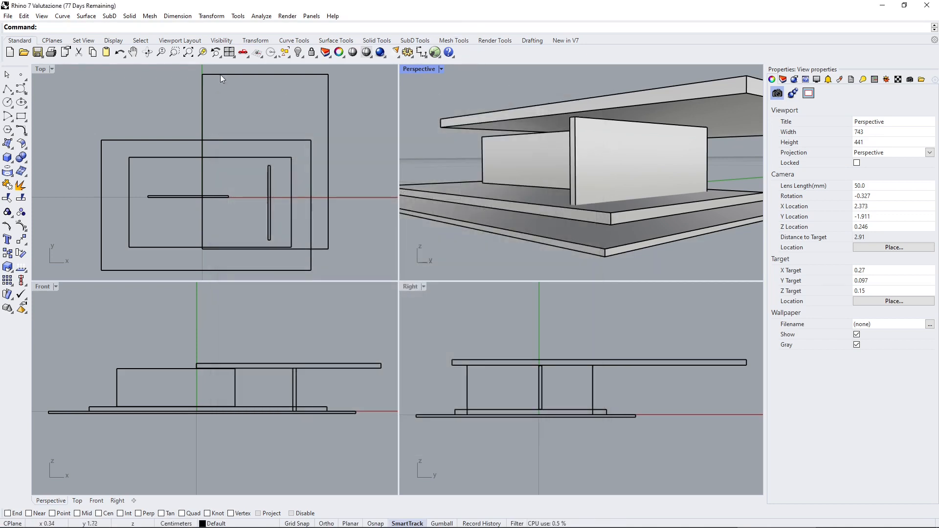
Look through the general view commands for setting views and choosing the active viewport, and make the Top viewport active.
{"action": "left_click", "coordinate": [41, 16]}
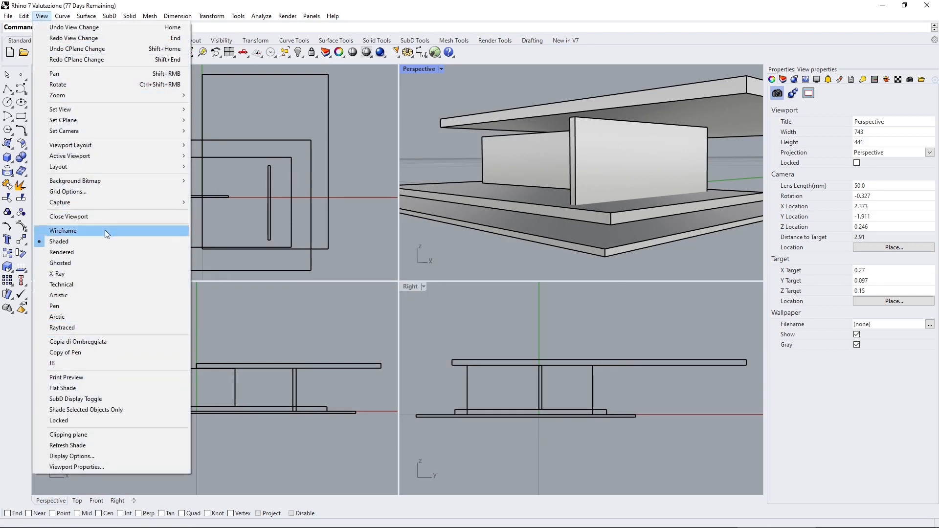
{"action": "mouse_move", "coordinate": [101, 110]}
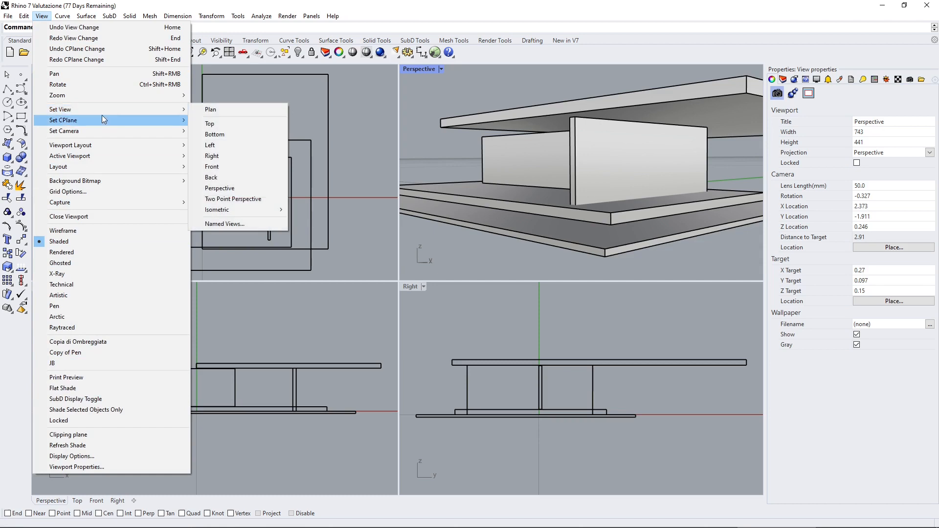
{"action": "mouse_move", "coordinate": [94, 156]}
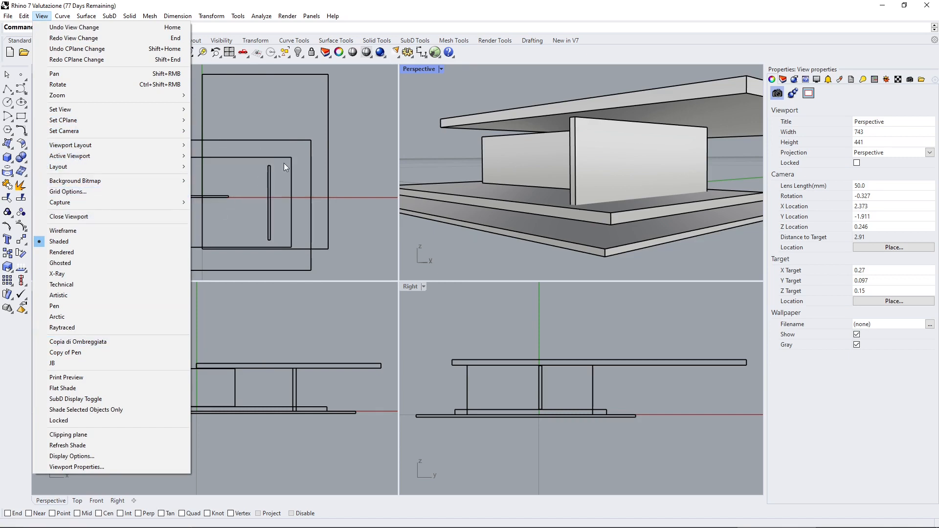
{"action": "left_click", "coordinate": [330, 137]}
{"action": "left_click", "coordinate": [345, 137]}
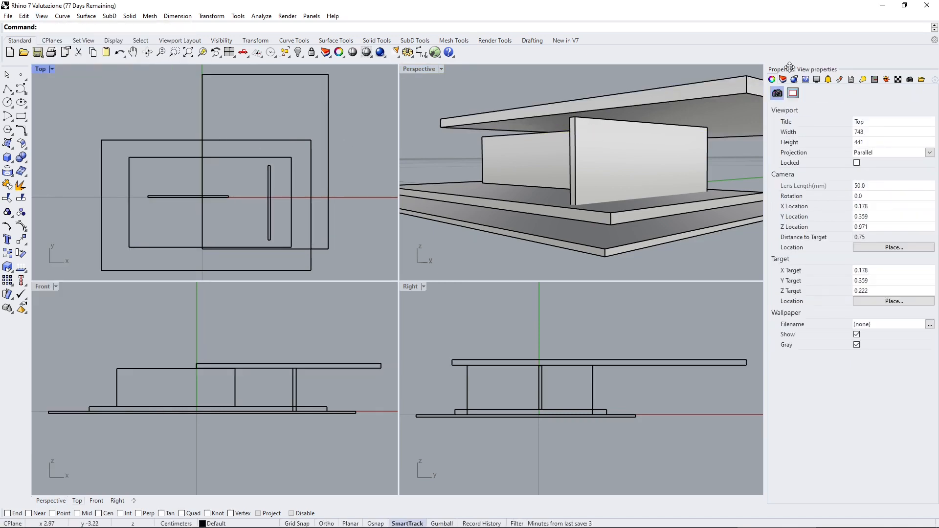
Show the display settings and cycle through the viewports to compare their settings, ending on the Perspective viewport.
{"action": "left_click", "coordinate": [816, 80]}
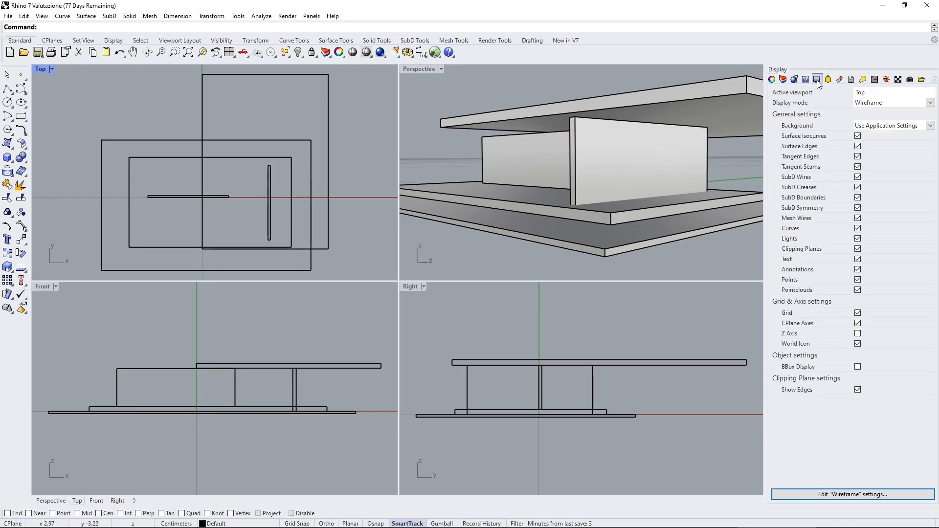
{"action": "left_click", "coordinate": [480, 94]}
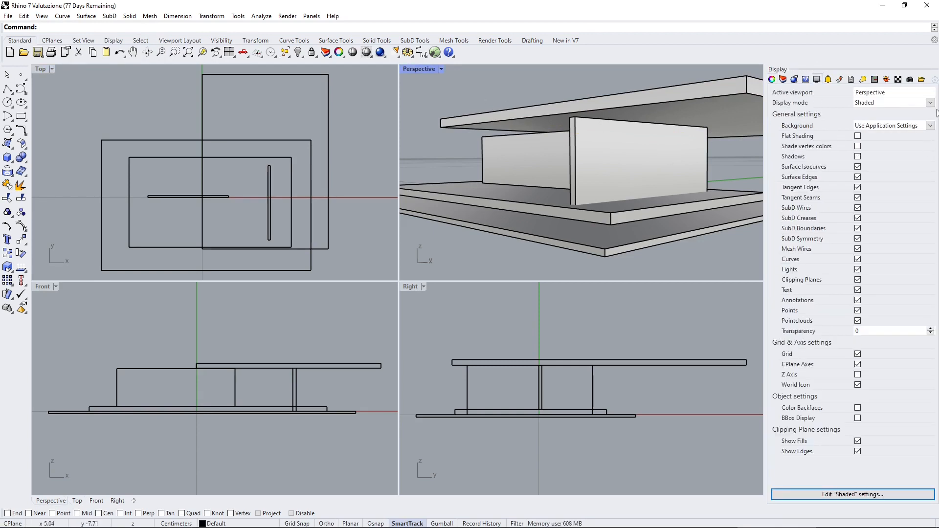
{"action": "key", "text": "ctrl+Tab"}
{"action": "key", "text": "ctrl+Tab"}
{"action": "key", "text": "ctrl+Tab"}
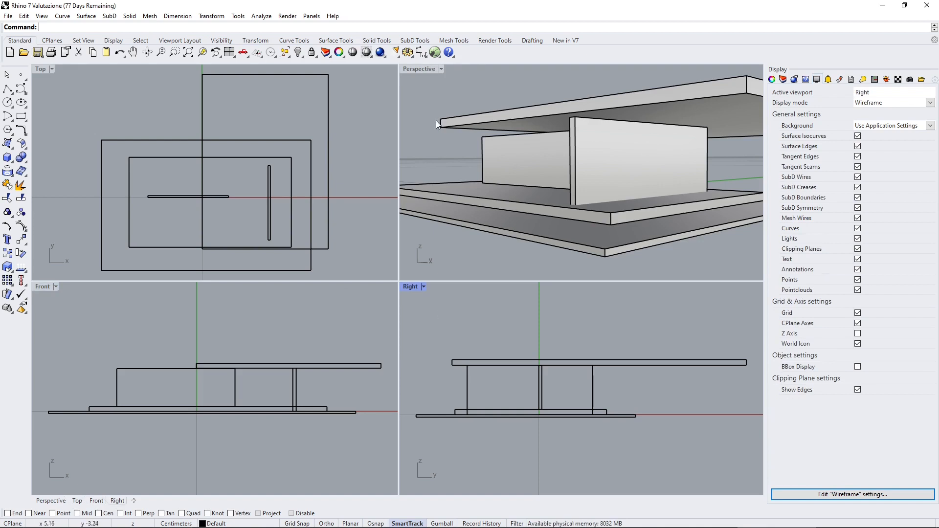
{"action": "key", "text": "ctrl+Tab"}
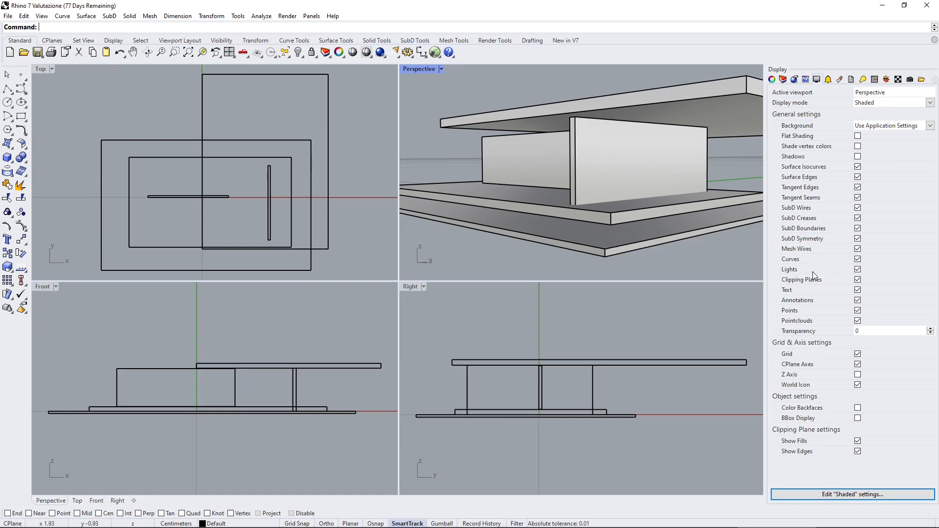
Try out the shadows, grid, construction plane axes and world icon toggles in the Perspective viewport, restoring each one.
{"action": "left_click", "coordinate": [857, 157]}
{"action": "left_click", "coordinate": [857, 354]}
{"action": "left_click", "coordinate": [857, 354]}
{"action": "left_click", "coordinate": [857, 365]}
{"action": "left_click", "coordinate": [856, 365]}
{"action": "left_click", "coordinate": [857, 364]}
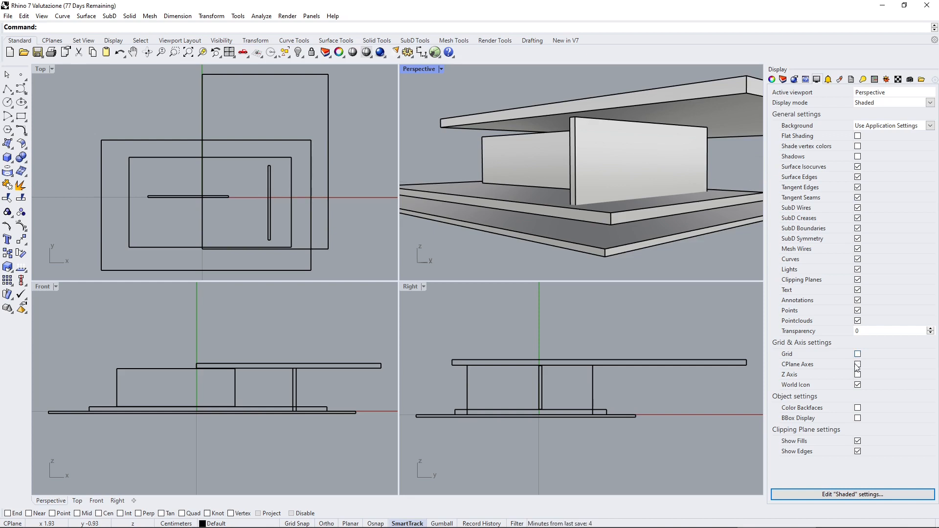
{"action": "left_click", "coordinate": [857, 354]}
{"action": "left_click", "coordinate": [857, 385]}
{"action": "left_click", "coordinate": [858, 386]}
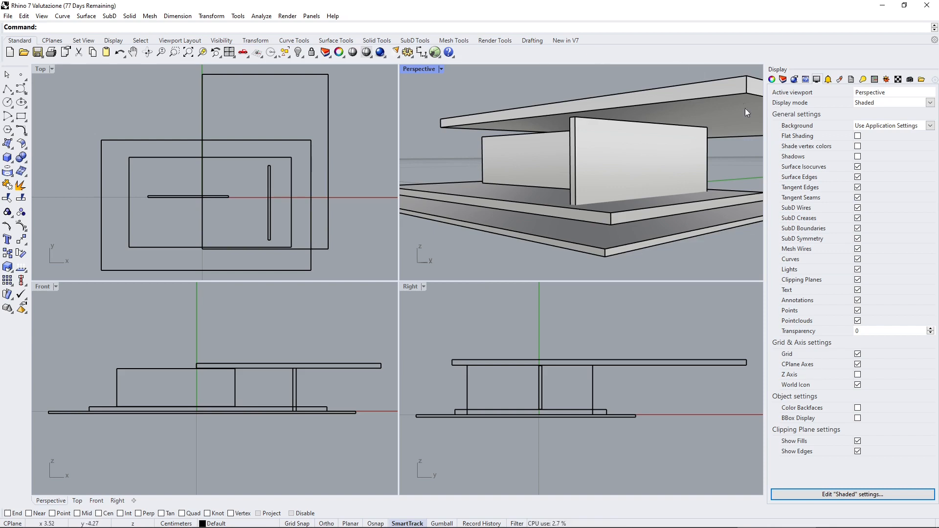
Activate the Top, Front, Right and Perspective viewports in turn to compare their display settings and view properties.
{"action": "left_click", "coordinate": [375, 104]}
{"action": "left_click", "coordinate": [373, 287]}
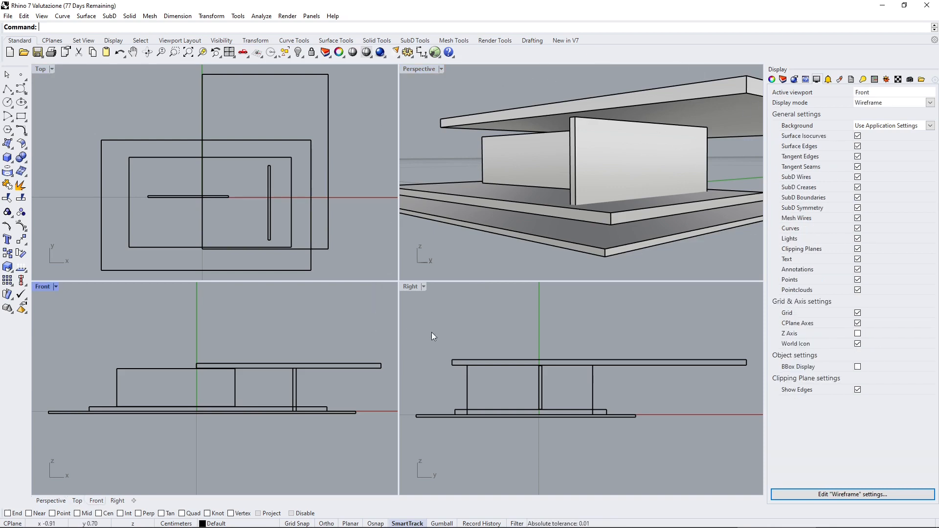
{"action": "left_click", "coordinate": [432, 336]}
{"action": "left_click", "coordinate": [435, 94]}
{"action": "left_click", "coordinate": [384, 89]}
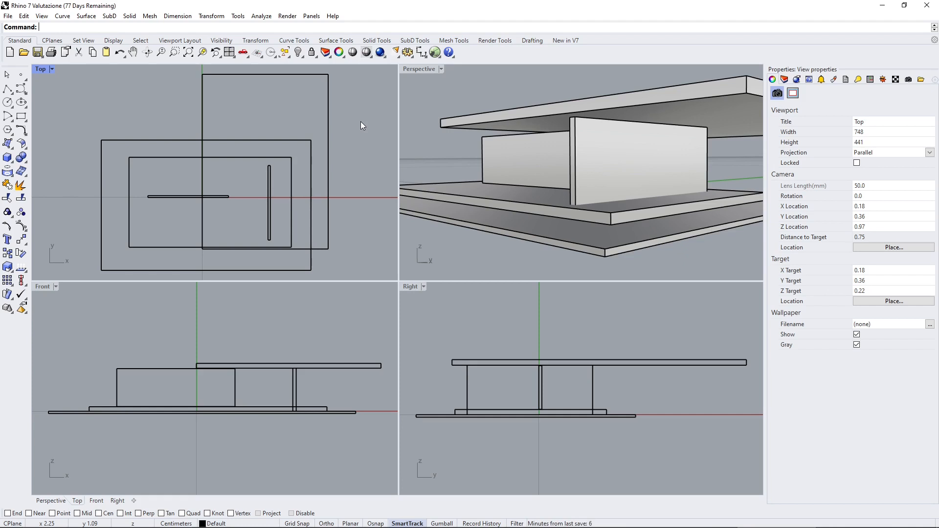
{"action": "left_click", "coordinate": [560, 89]}
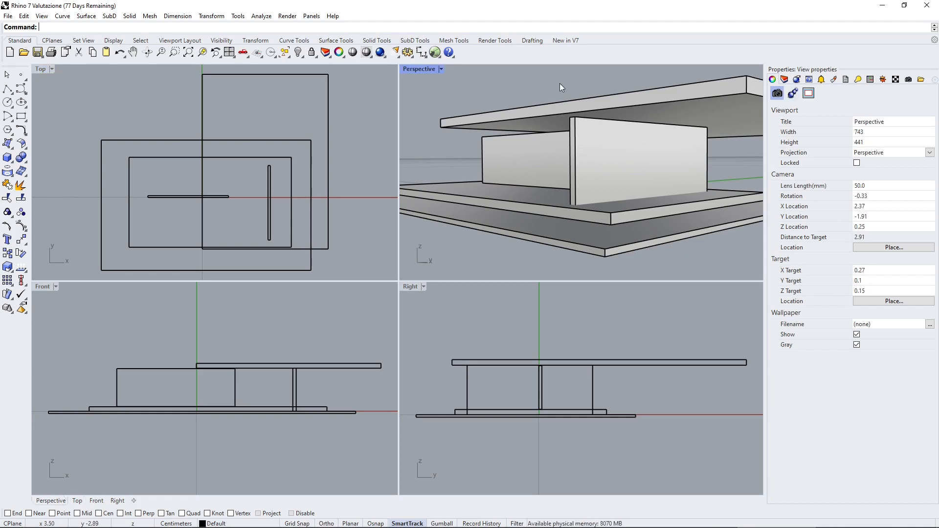